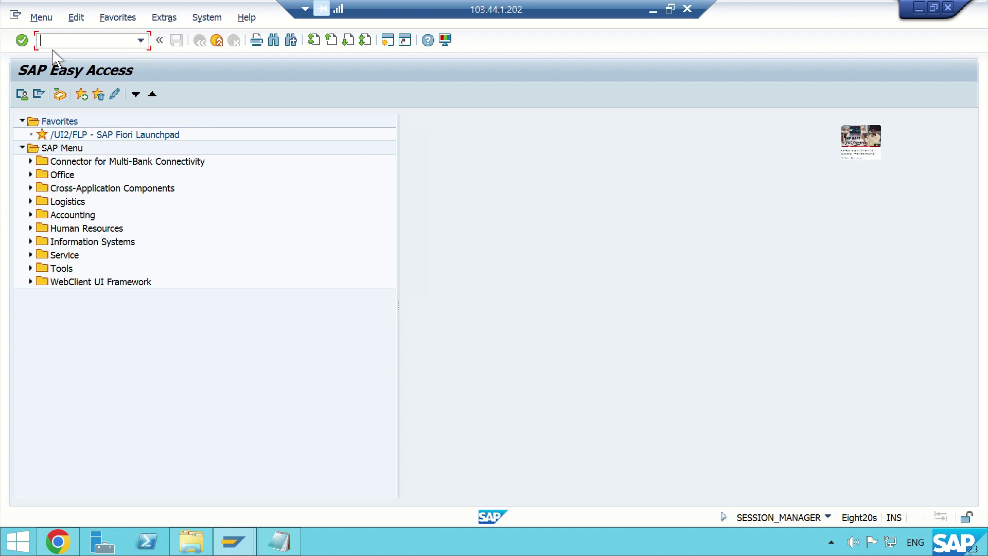
In SE37, load the saved test data record into the BAPI_ACC_DOCUMENT_POST test screen.
text(se37)
key(Return)
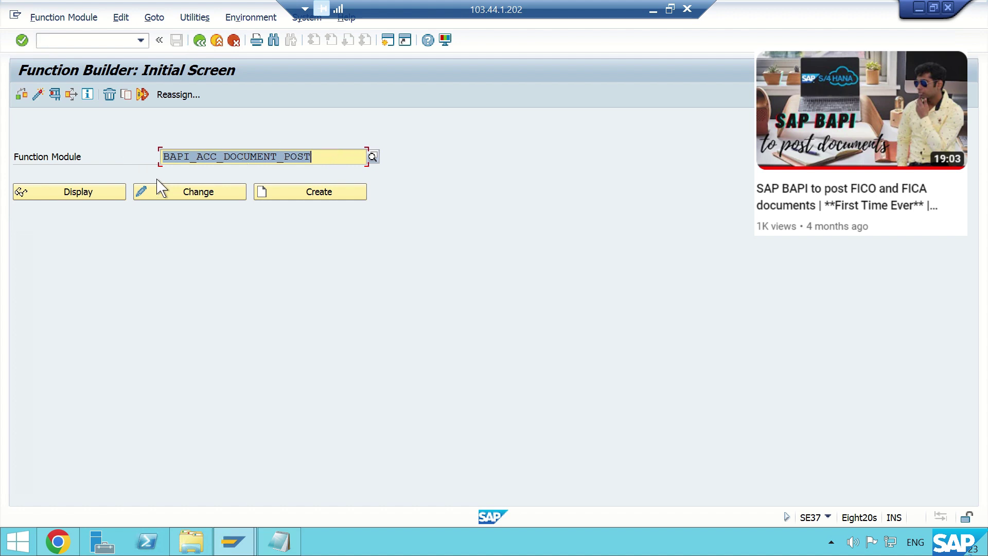
click(66, 94)
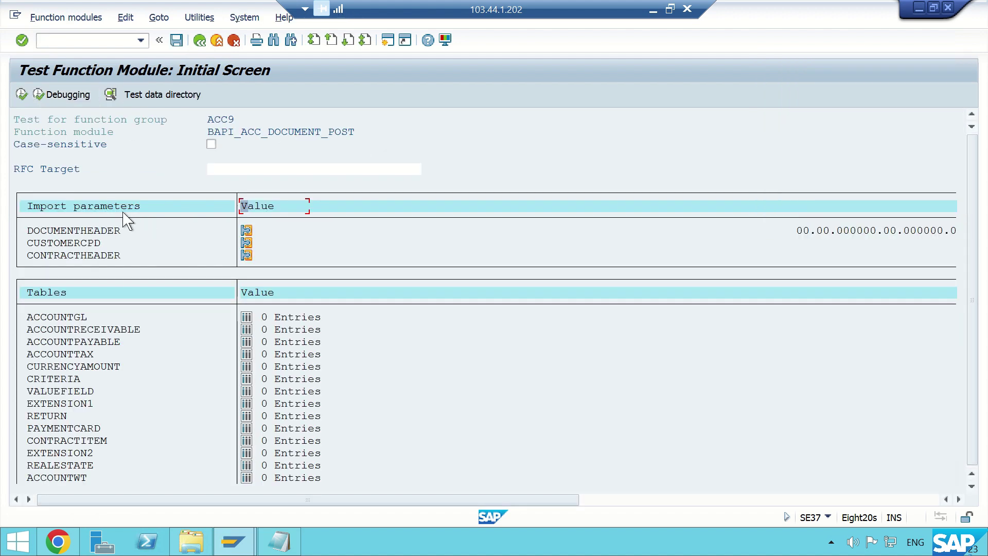
click(192, 100)
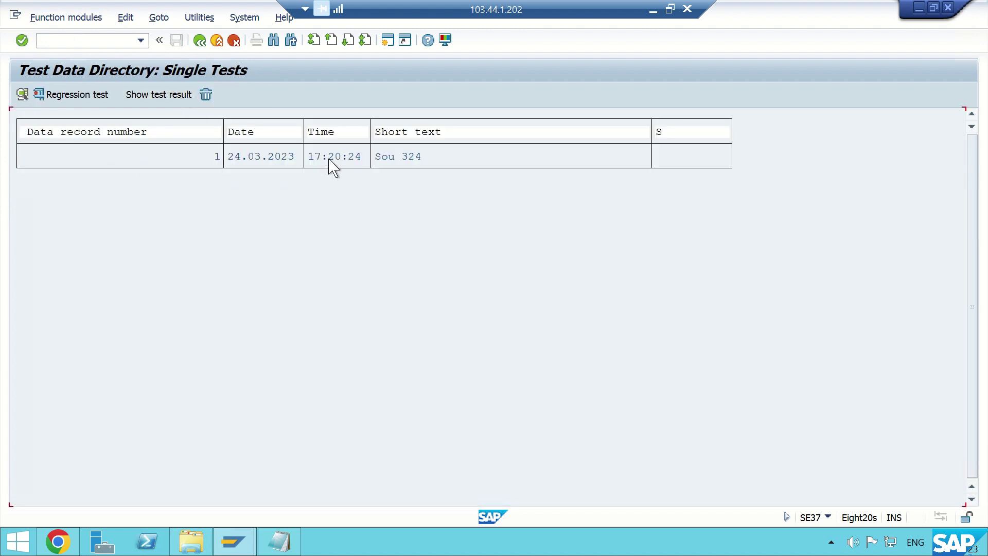
double_click(329, 160)
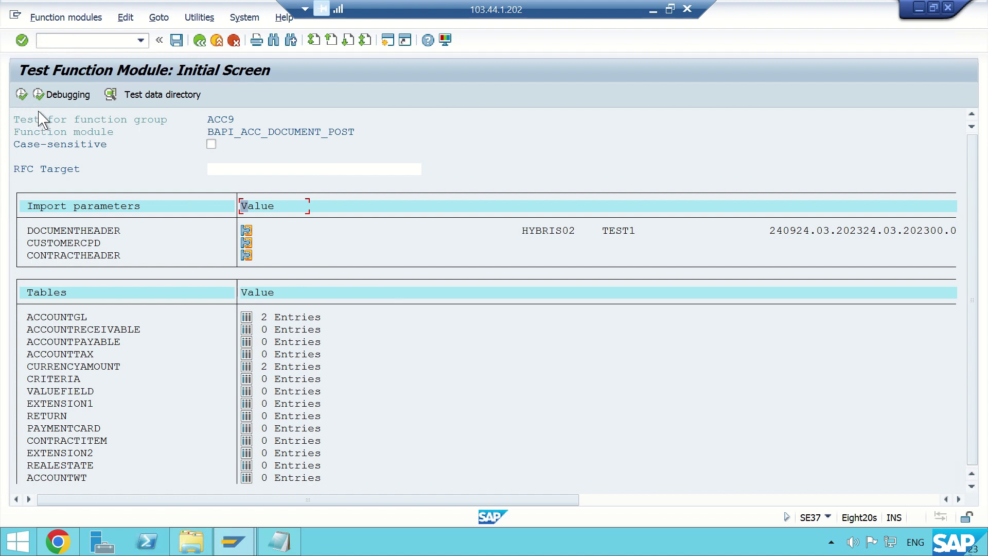
Execute the BAPI_ACC_DOCUMENT_POST test, then exit twice back to SAP Easy Access.
click(21, 94)
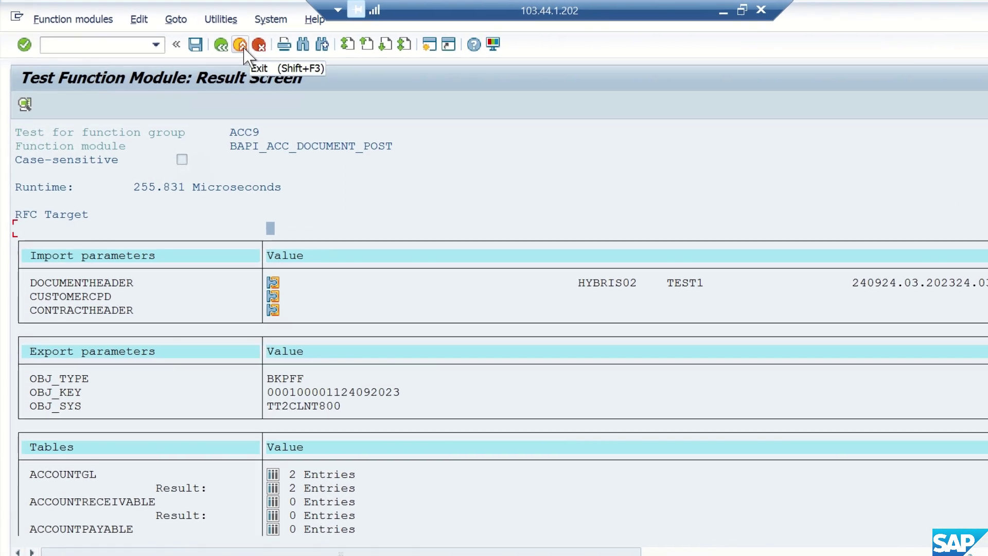
click(217, 41)
click(272, 51)
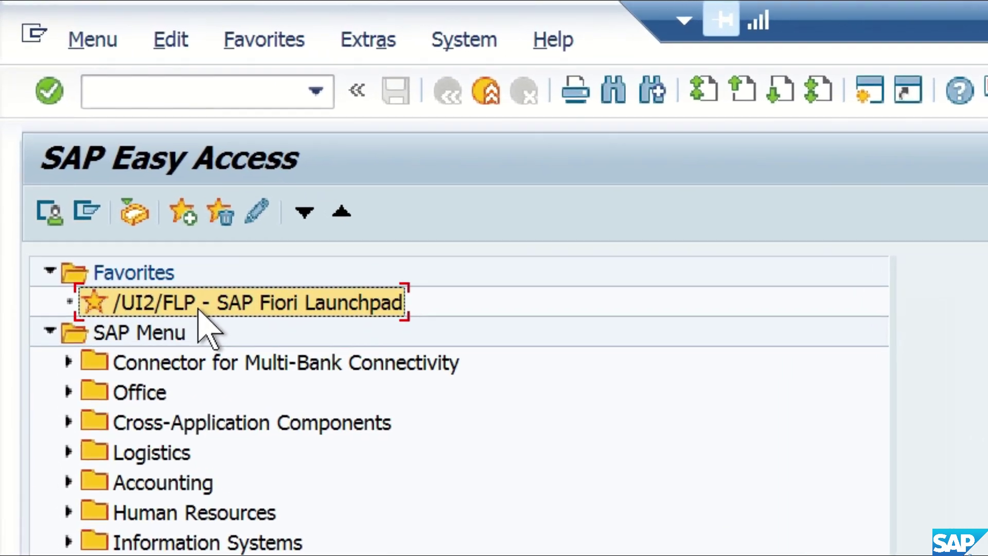
Launch the /UI2/FLP favorite and log on with the user name and password.
double_click(148, 230)
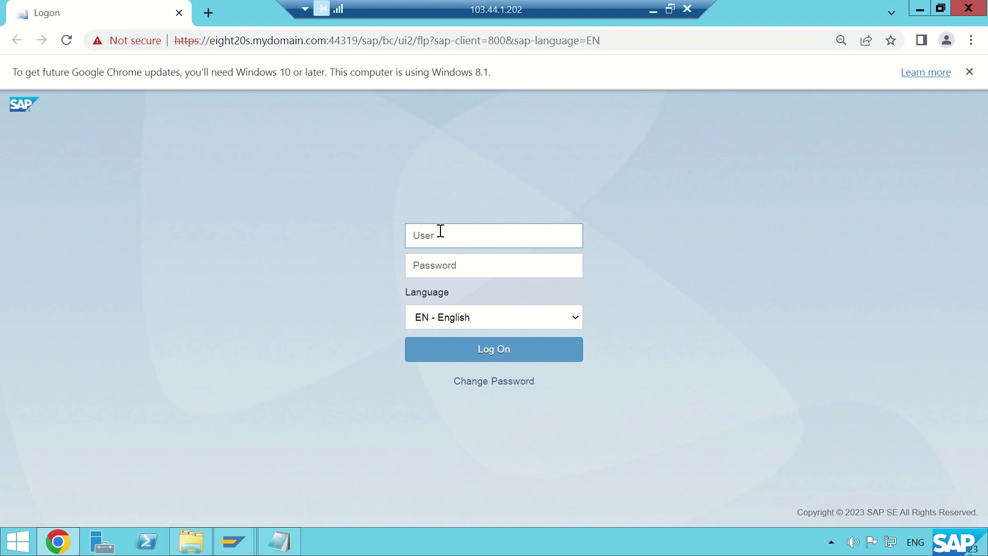
click(440, 230)
text(hybris02)
key(Tab)
text(••)
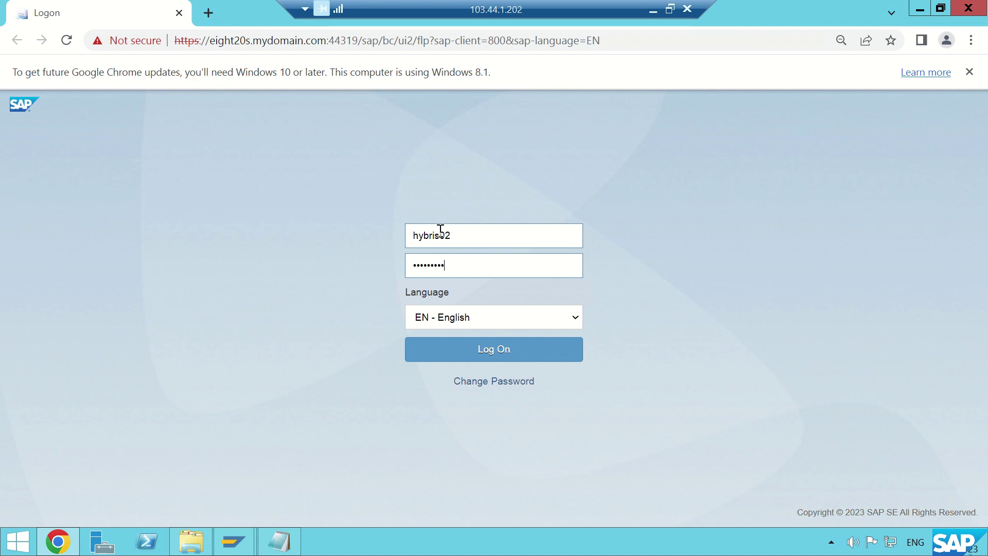
text(•••••••)
key(Return)
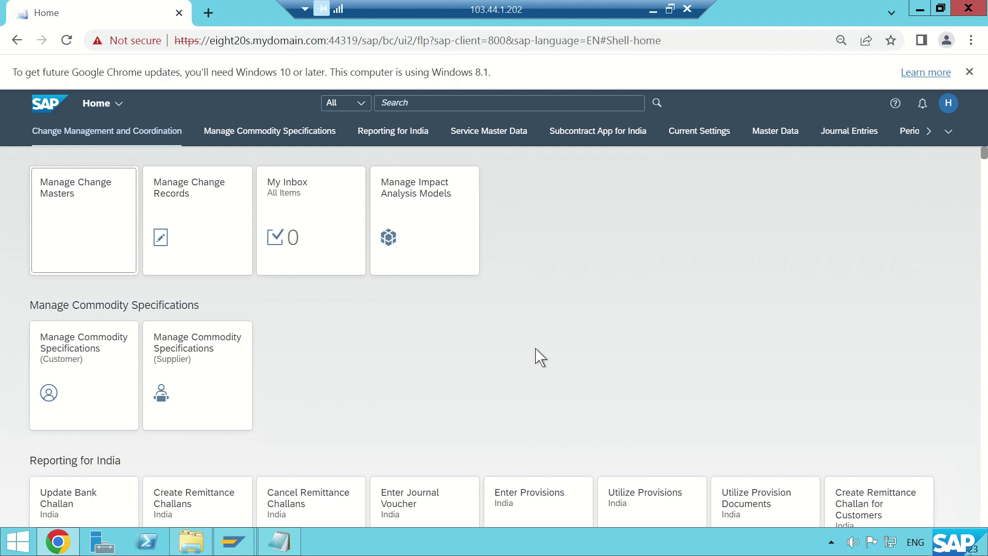
Open the Post General Journal Entries tile from the Journal Entries group.
click(848, 132)
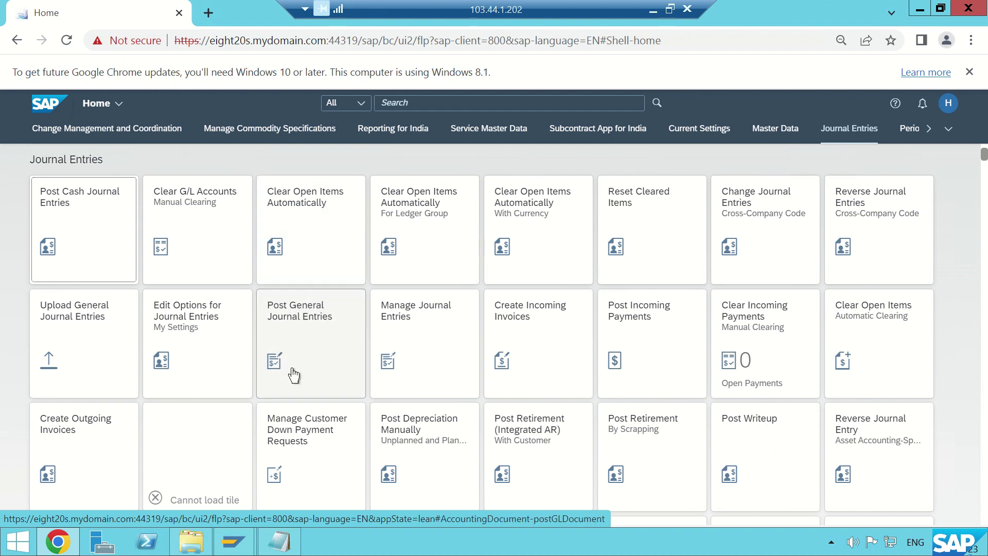
click(315, 363)
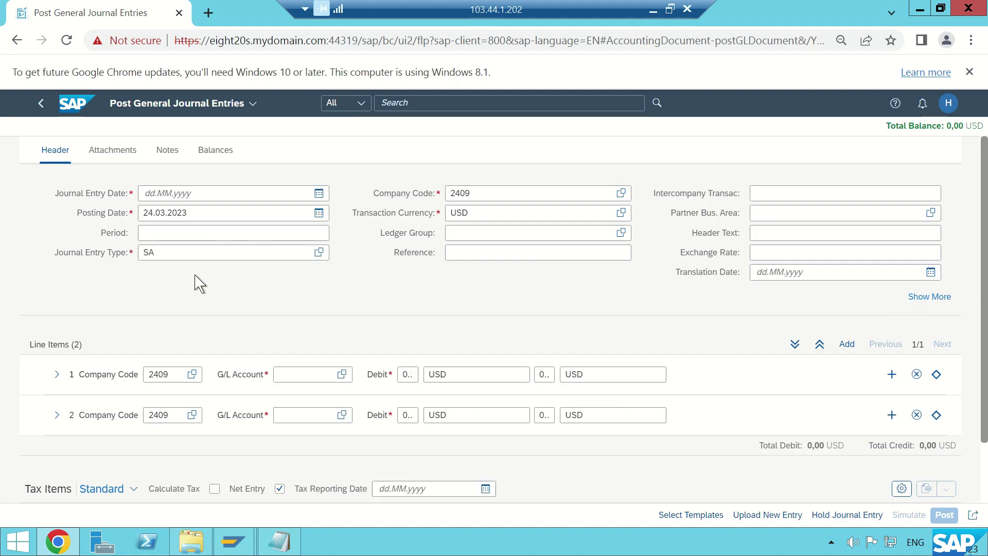
Set the journal entry date and posting date to 25.03.2023.
click(319, 193)
click(291, 315)
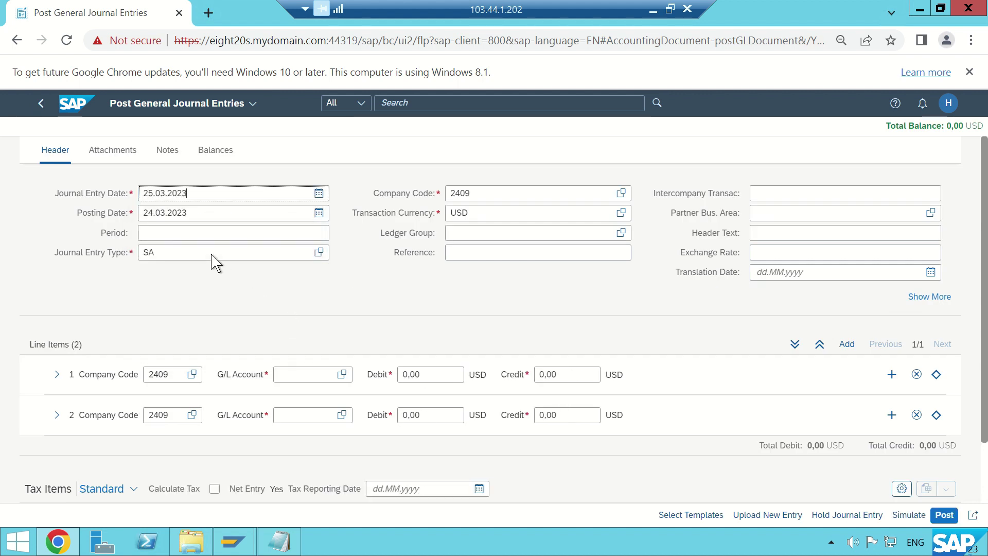
click(319, 212)
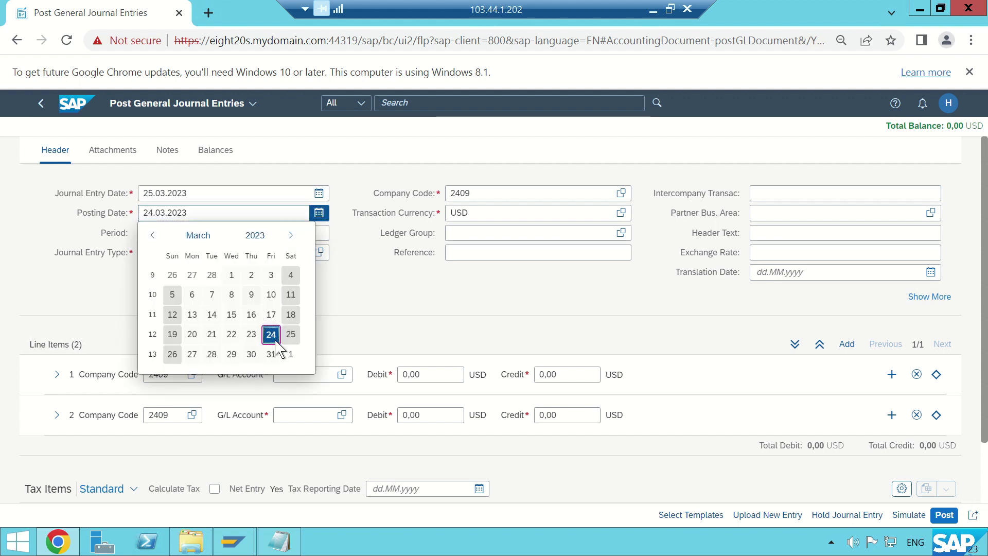
click(292, 335)
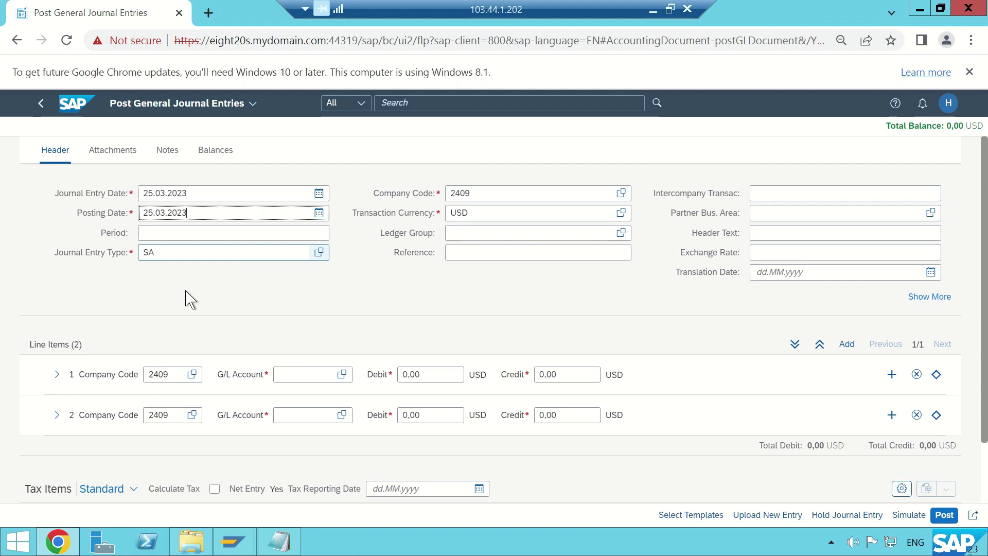
Give line item 1 G/L account 71100600, copied from Notepad, with a 52,00 debit.
click(297, 375)
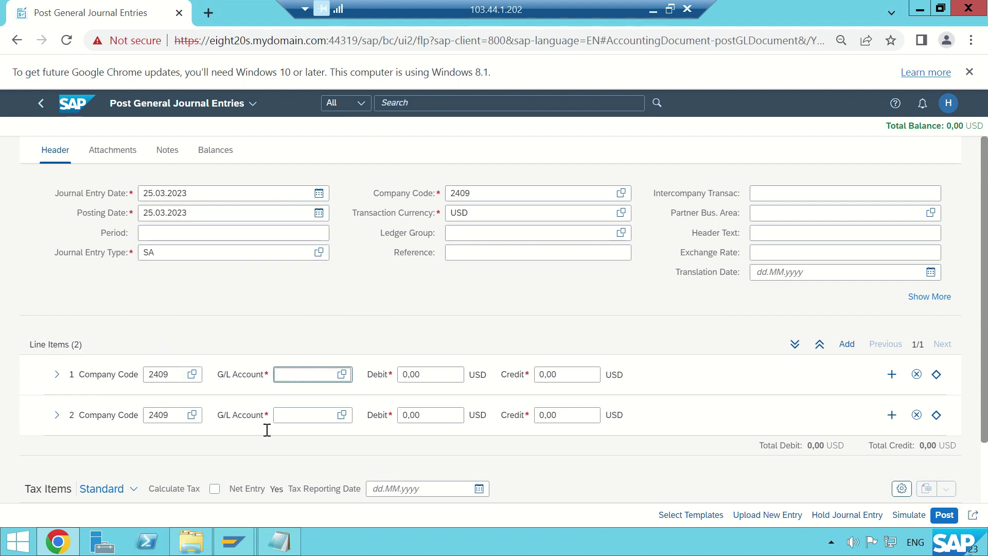
click(280, 541)
double_click(372, 165)
key(ctrl+c)
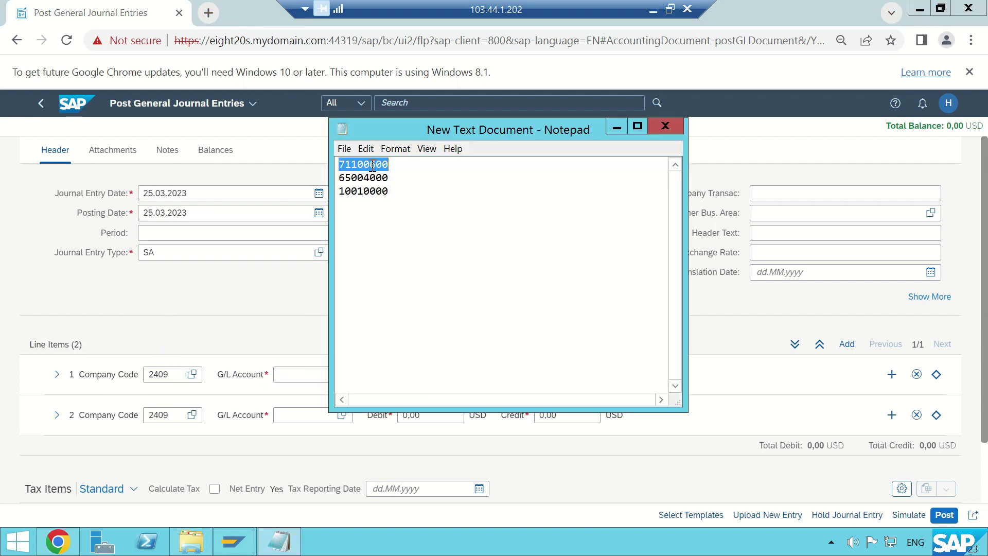
click(280, 377)
key(ctrl+v)
click(425, 374)
click(389, 377)
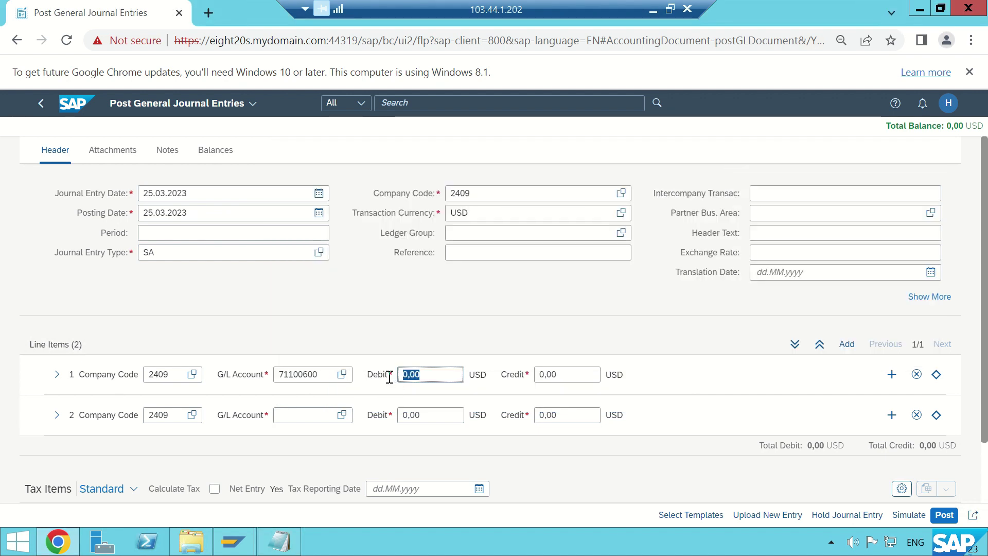
text(52)
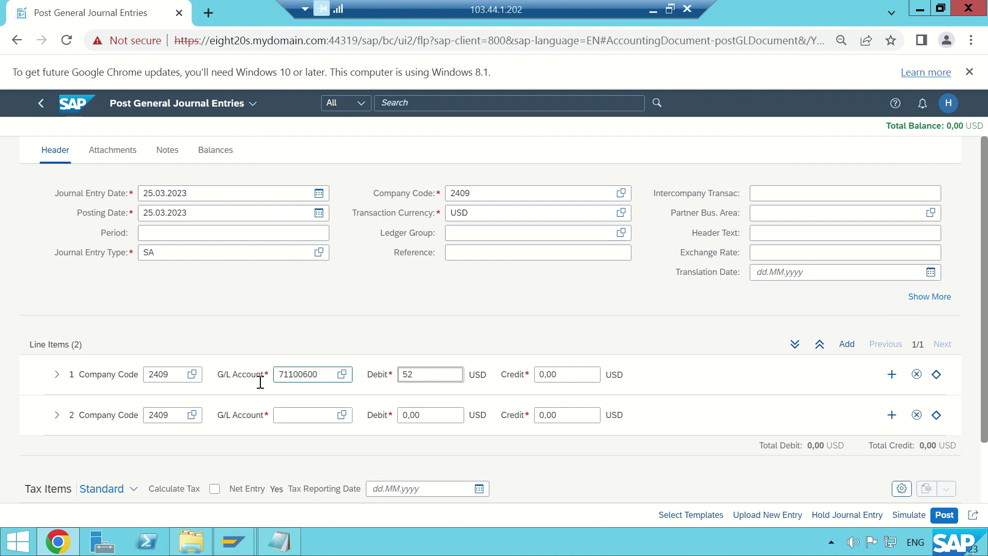
click(57, 374)
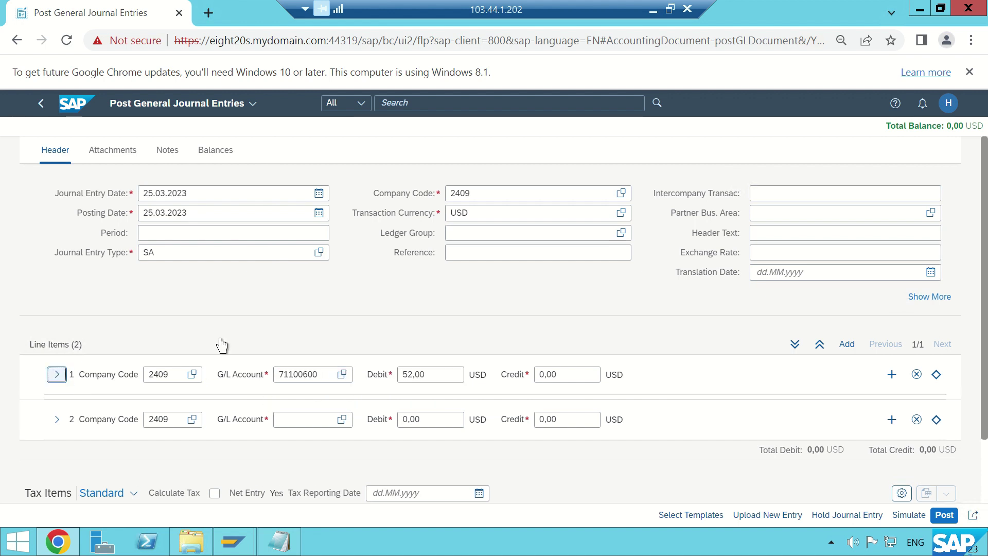
Assign line item 1 cost center 2409OPC1 and segment 1000_A via the value helps.
scroll(267, 392, down, 6)
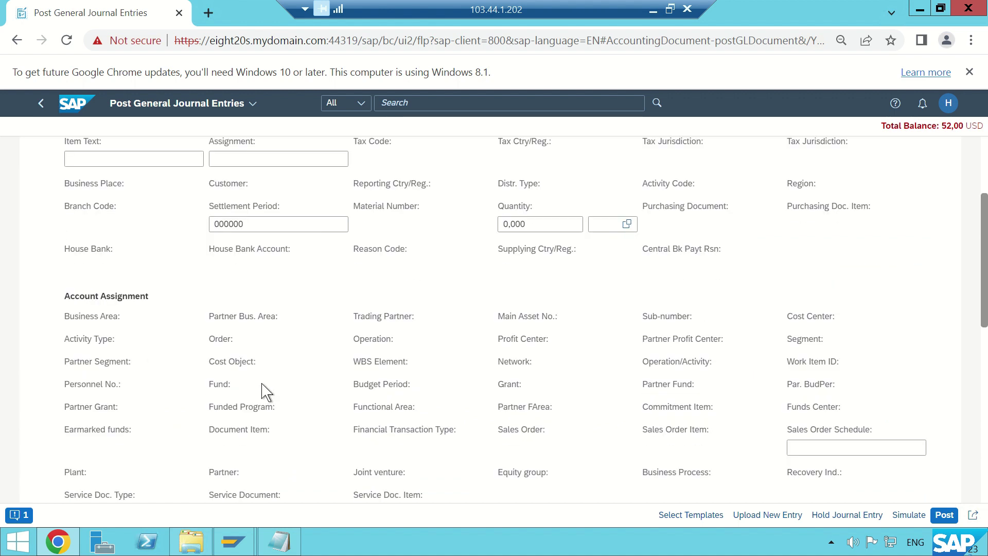
click(194, 366)
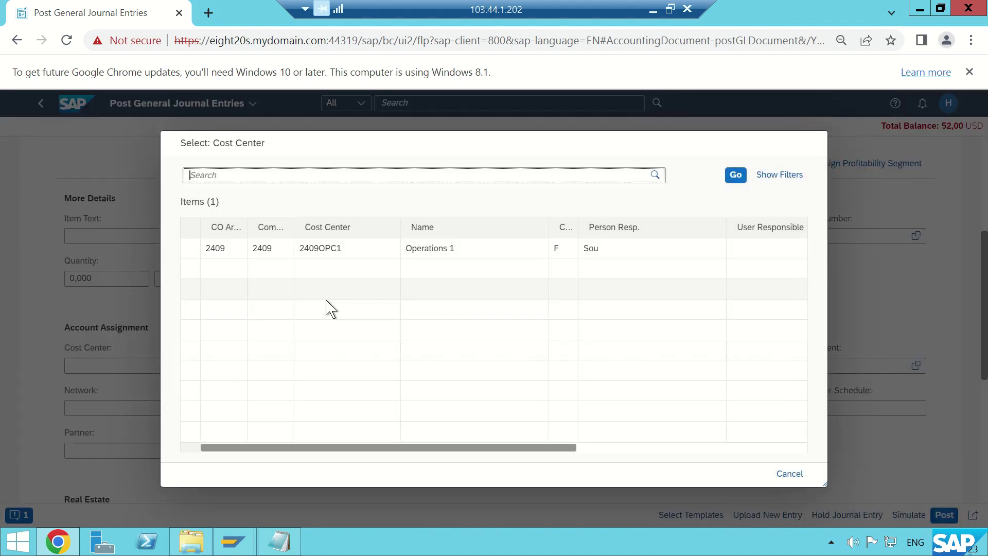
click(331, 249)
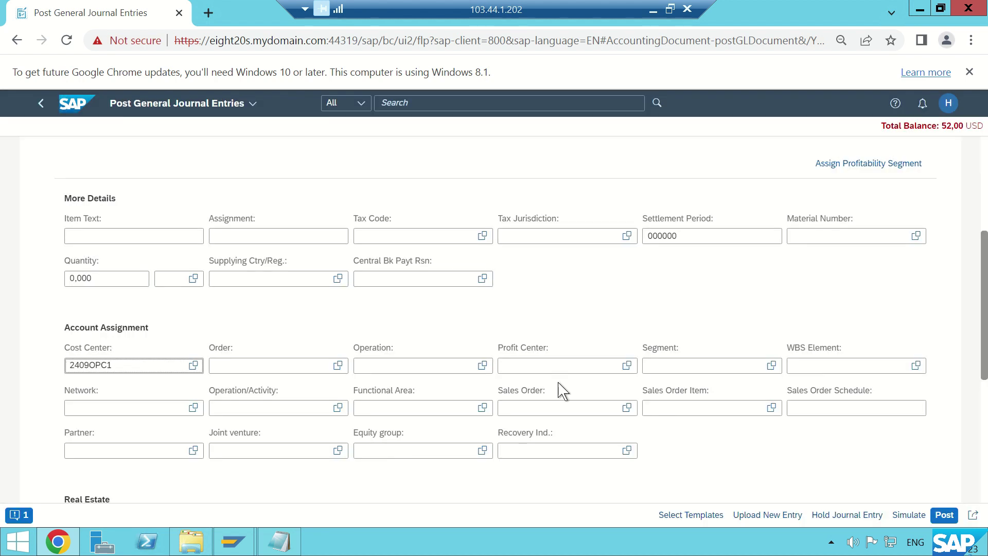
click(770, 367)
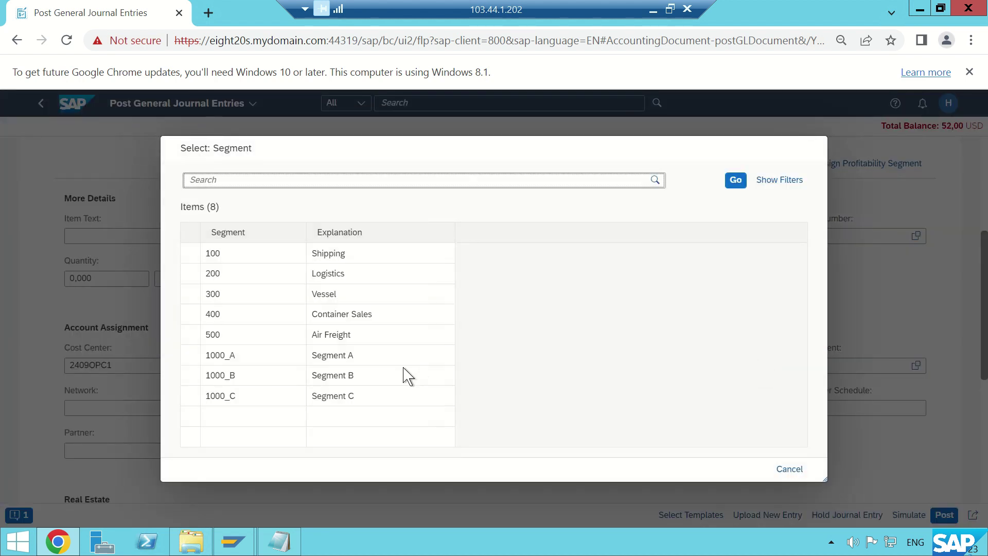
click(375, 356)
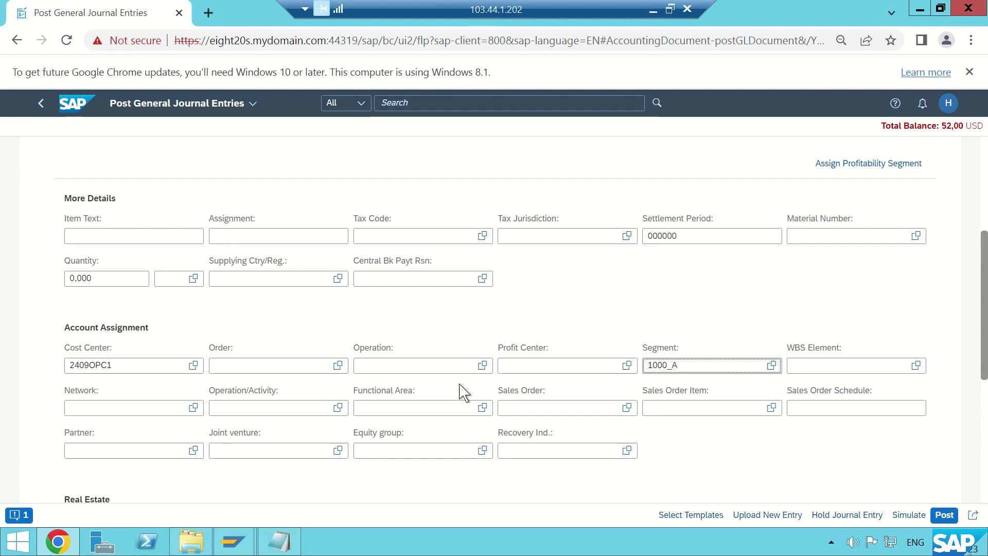
scroll(460, 391, up, 5)
click(58, 359)
click(278, 396)
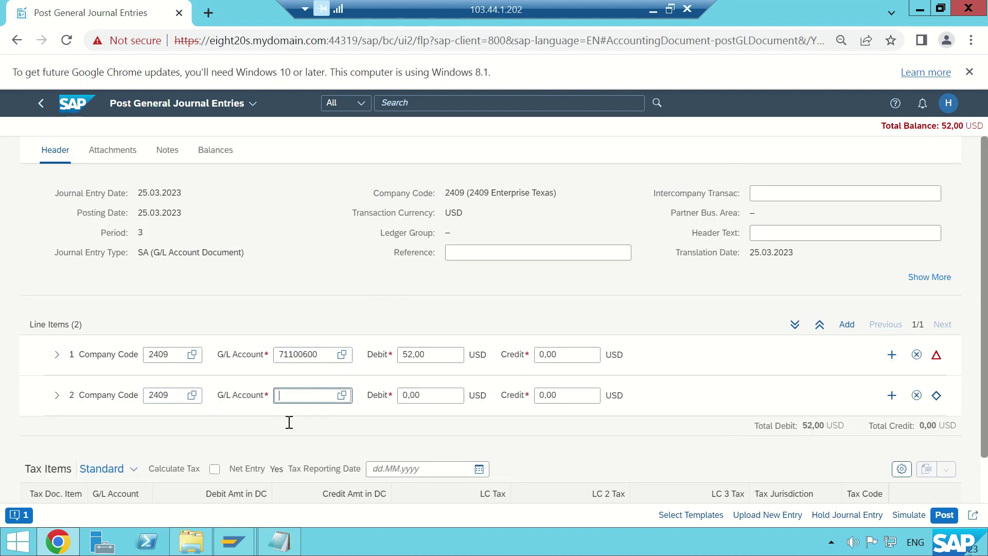
Enter G/L account 10010000 with a 52,00 credit on line 2, then simulate.
click(279, 542)
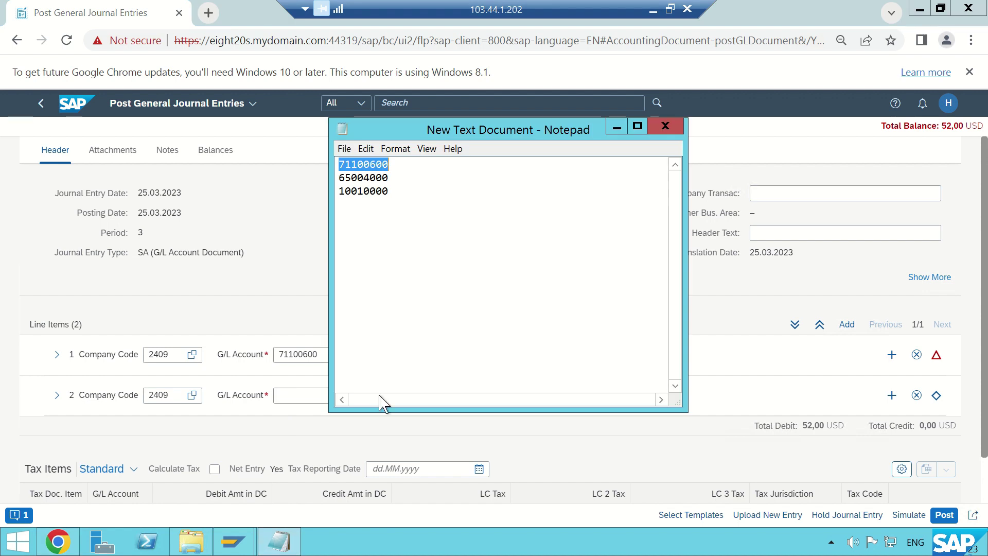
double_click(368, 191)
key(ctrl+c)
click(295, 398)
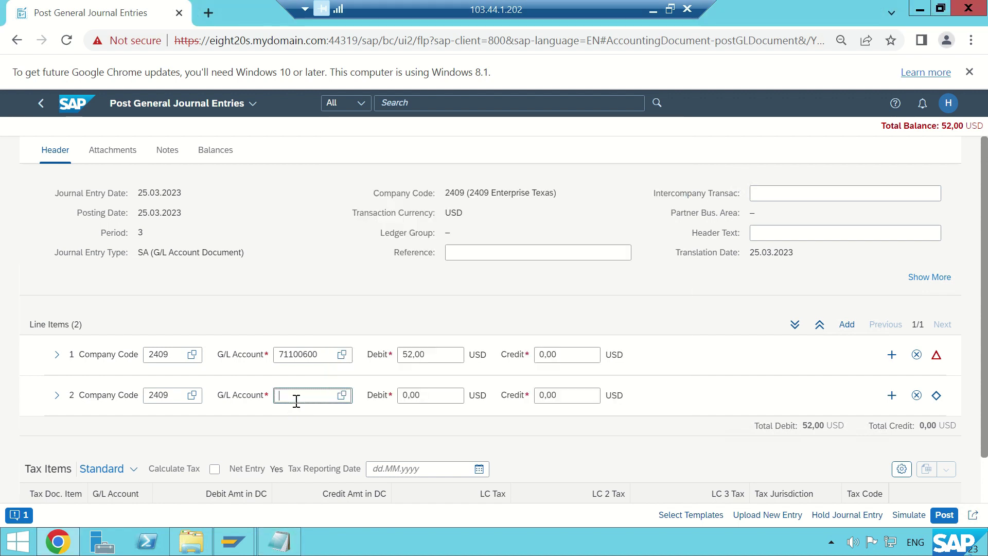
key(ctrl+v)
click(563, 396)
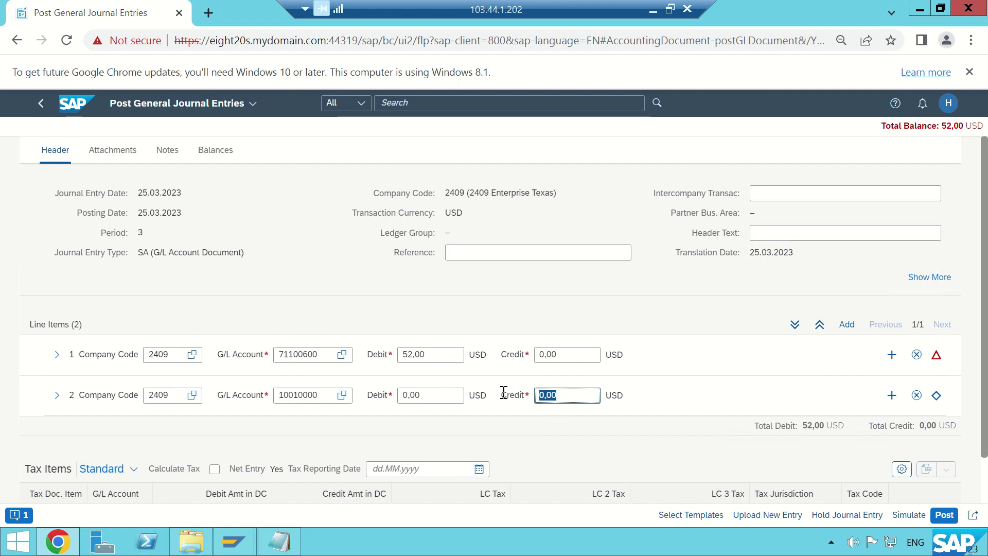
text(5)
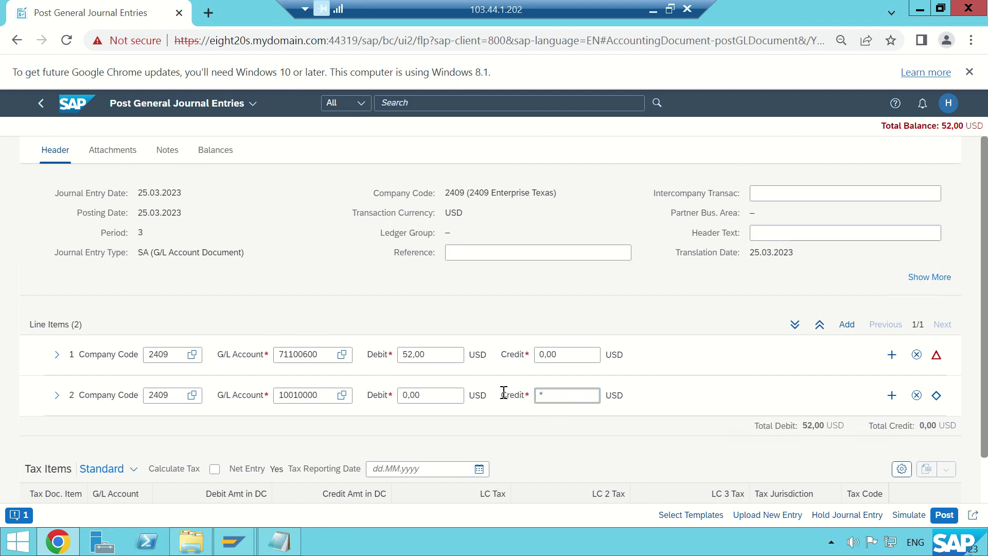
text(2)
click(914, 516)
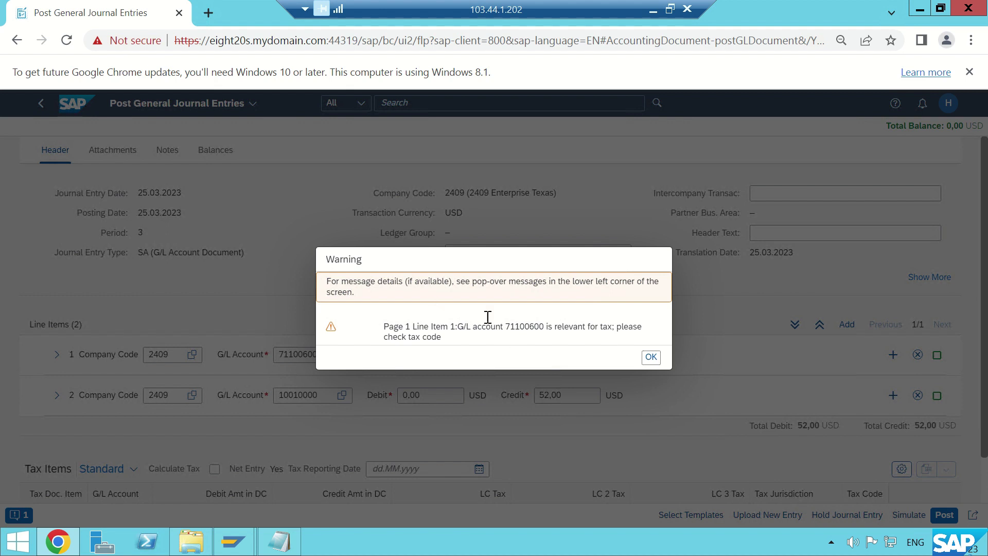
Acknowledge the tax-code warning to view the simulated Entry View.
click(651, 357)
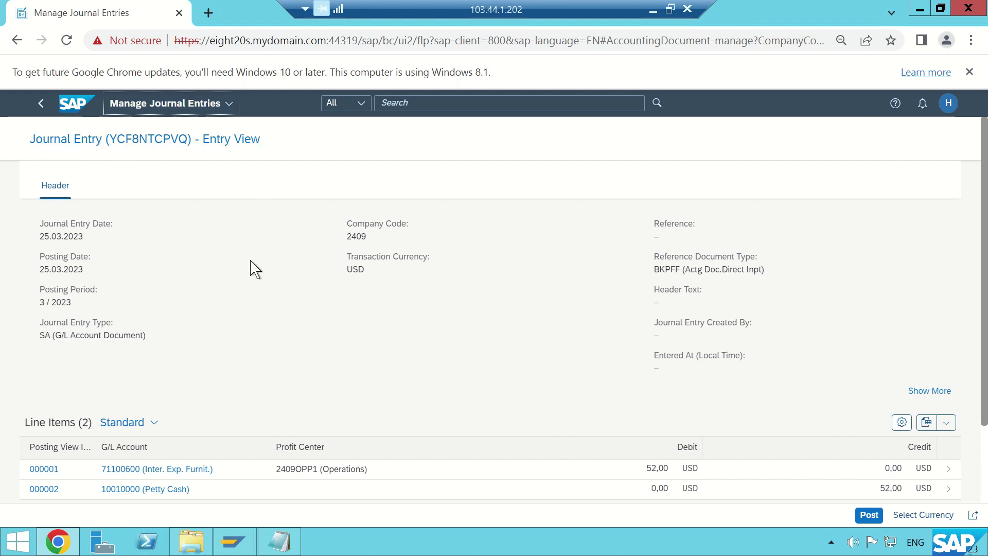
Post the journal entry as 1000012 and open its Display Document data entry view.
click(869, 516)
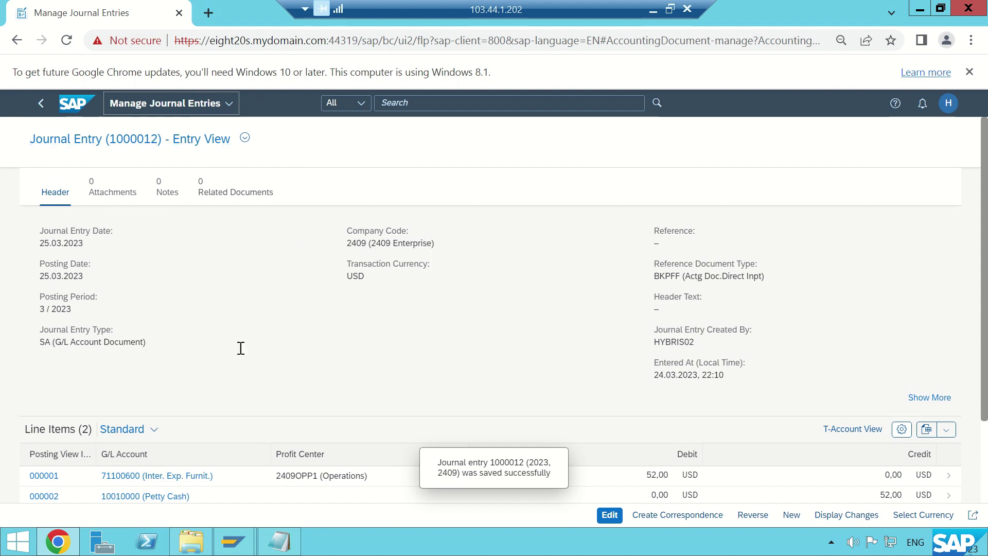
scroll(435, 376, down, 2)
scroll(435, 375, up, 2)
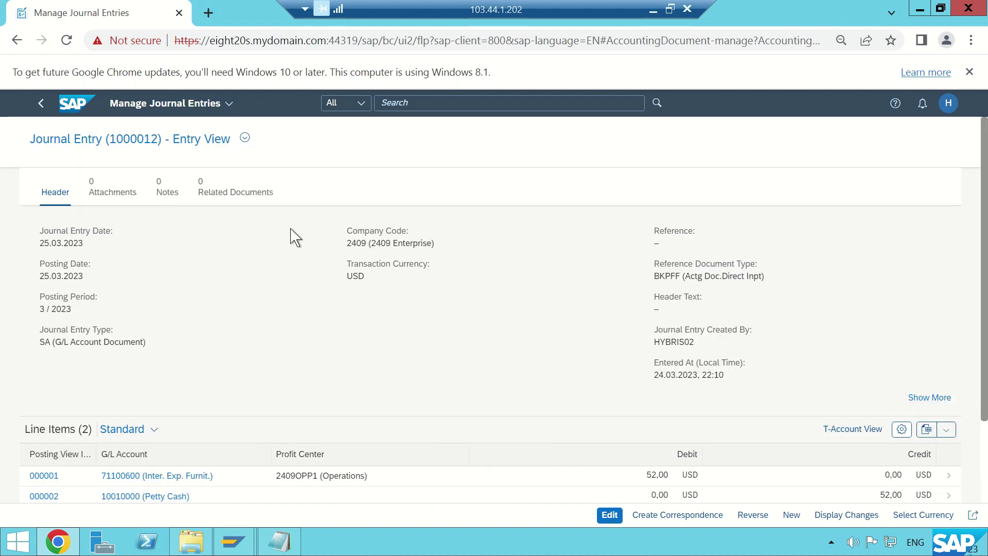
click(54, 194)
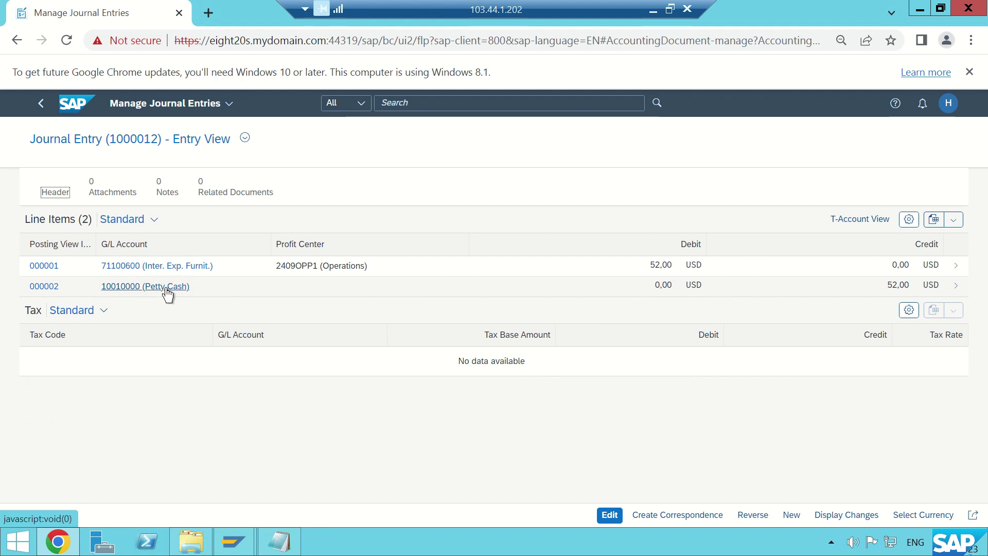
click(52, 192)
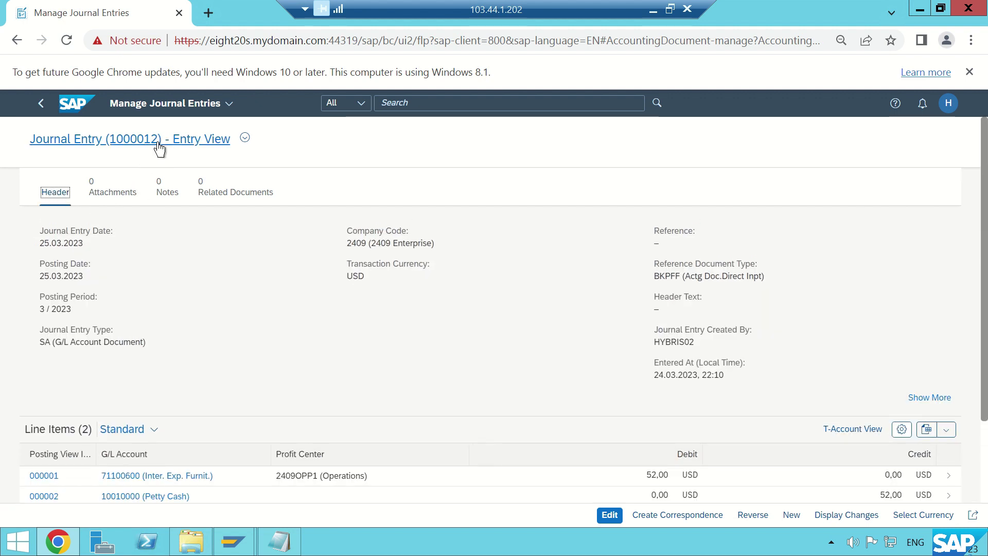
click(147, 140)
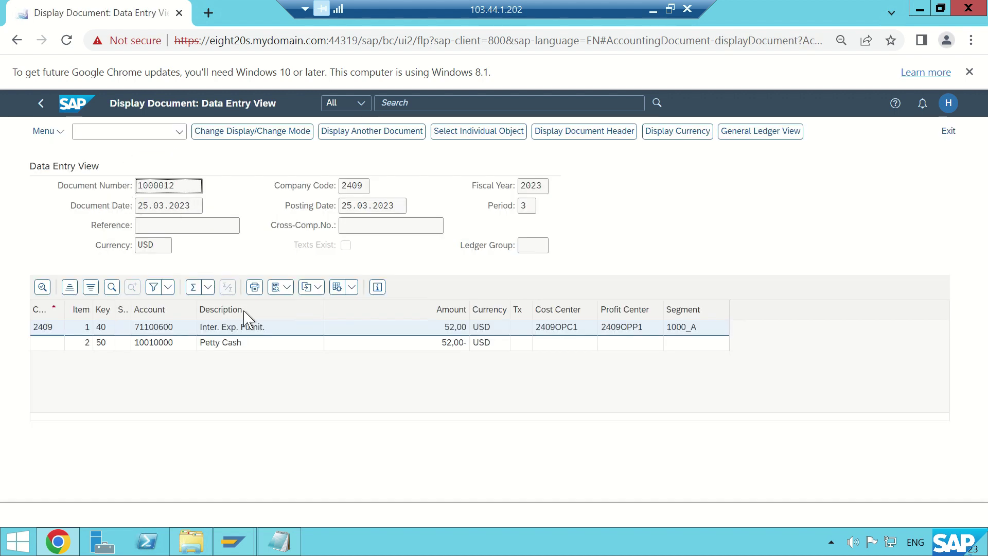
double_click(137, 189)
key(ctrl+c)
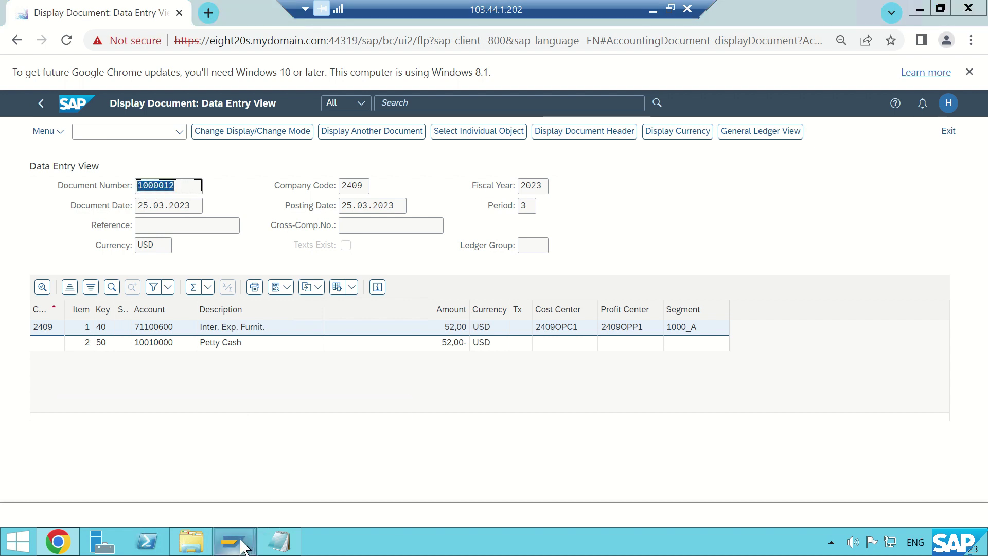
Display document 1000012 for fiscal year 2023 in SAP GUI with FB03, then return to Fiori.
mouse_move(233, 541)
click(379, 464)
click(86, 43)
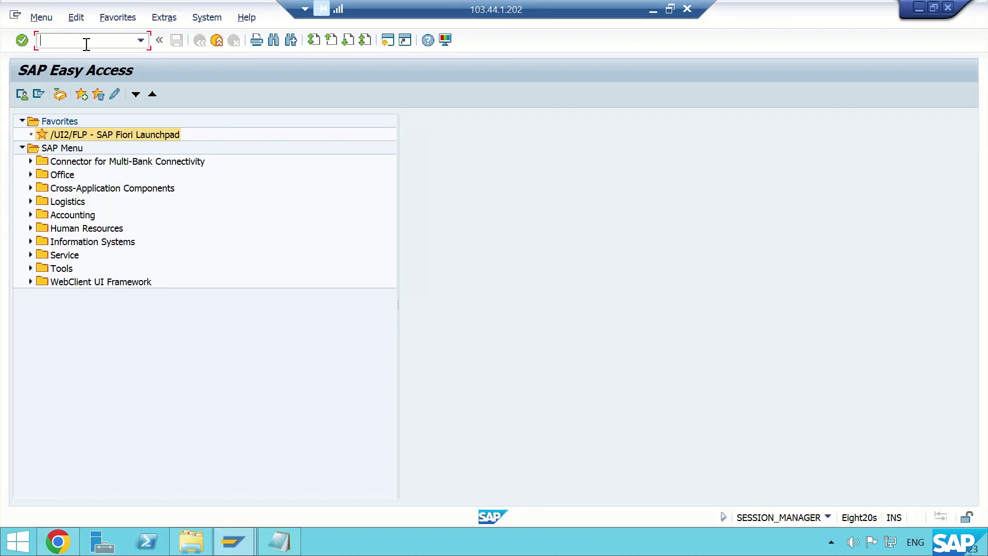
text(fb03)
key(Return)
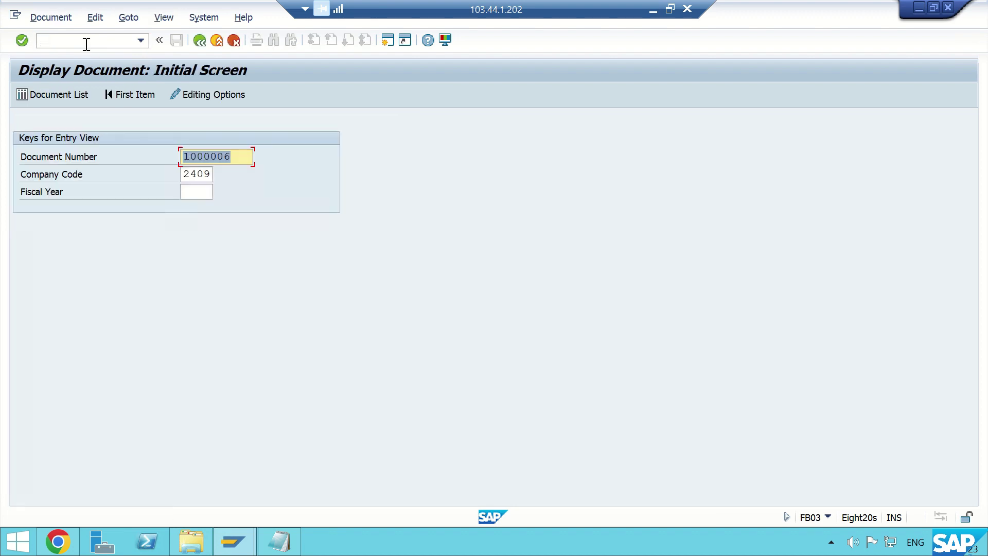
key(ctrl+v)
click(202, 192)
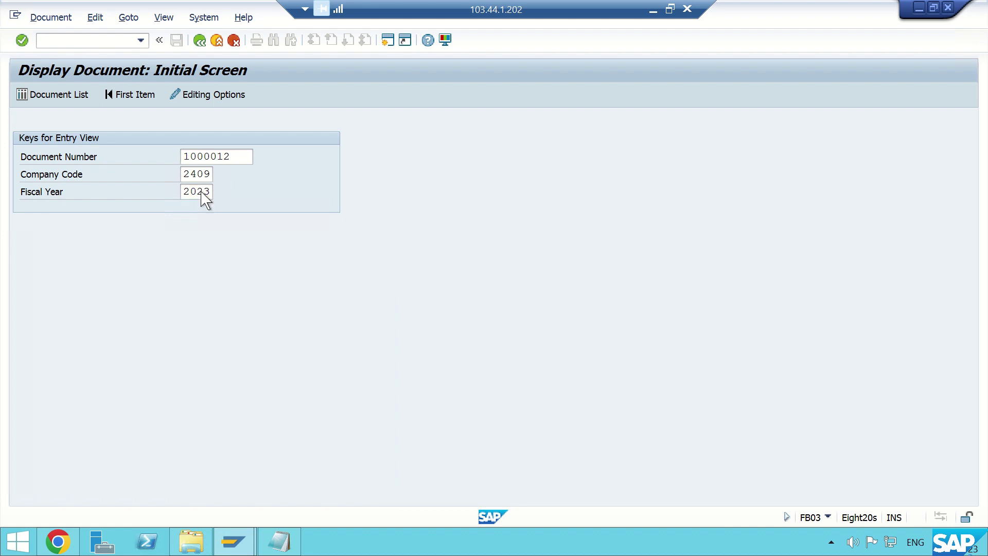
key(Return)
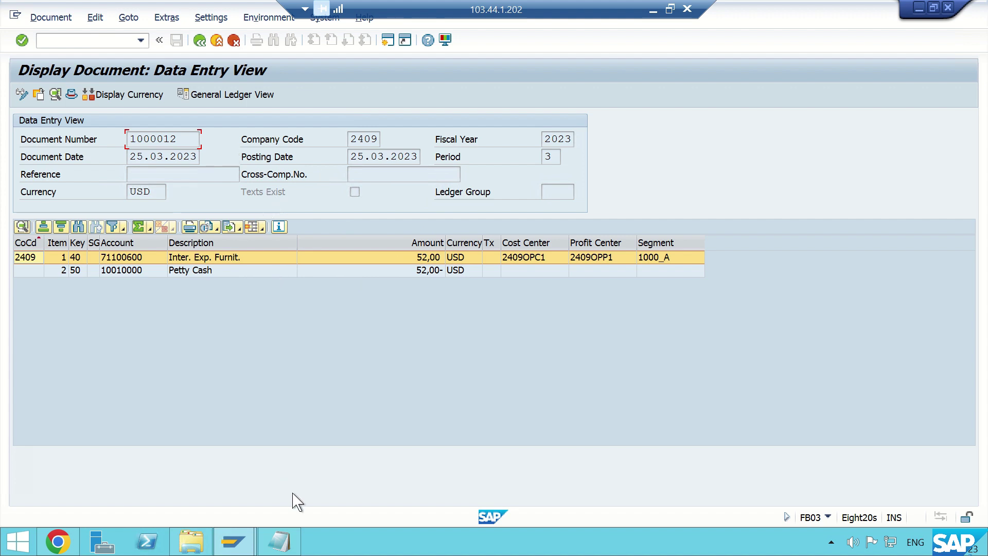
click(58, 542)
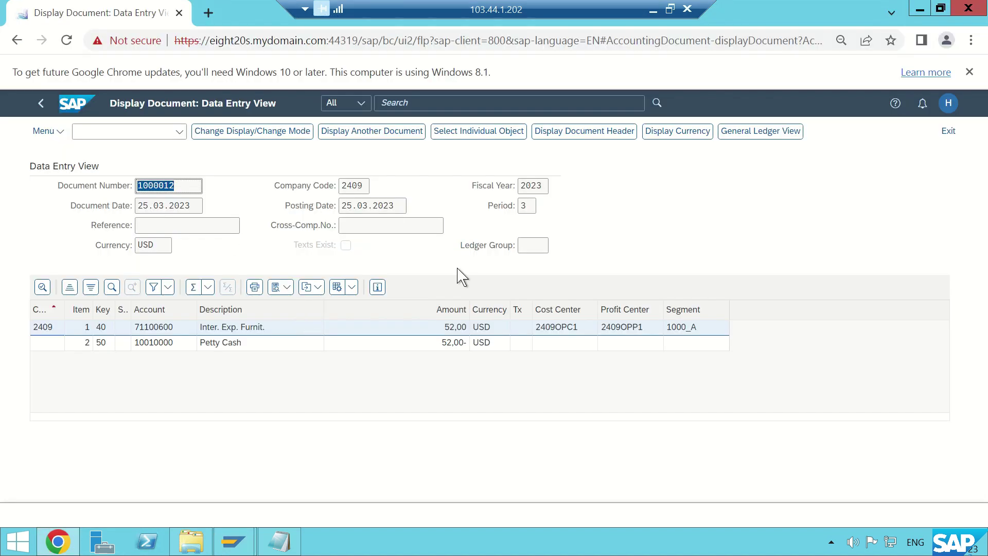
Go back to the launchpad home and start Upload General Journal Entries from the Journal Entries group.
click(44, 110)
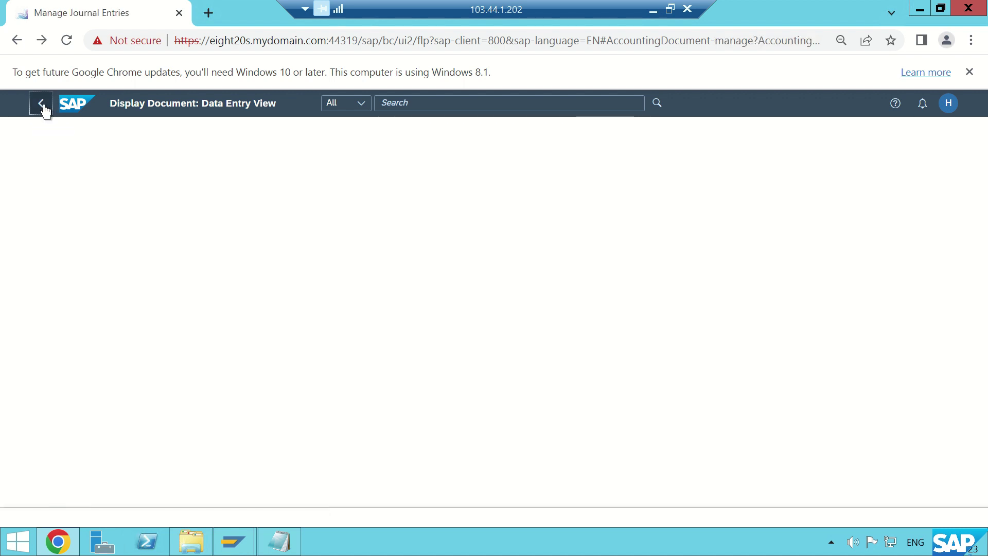
click(43, 110)
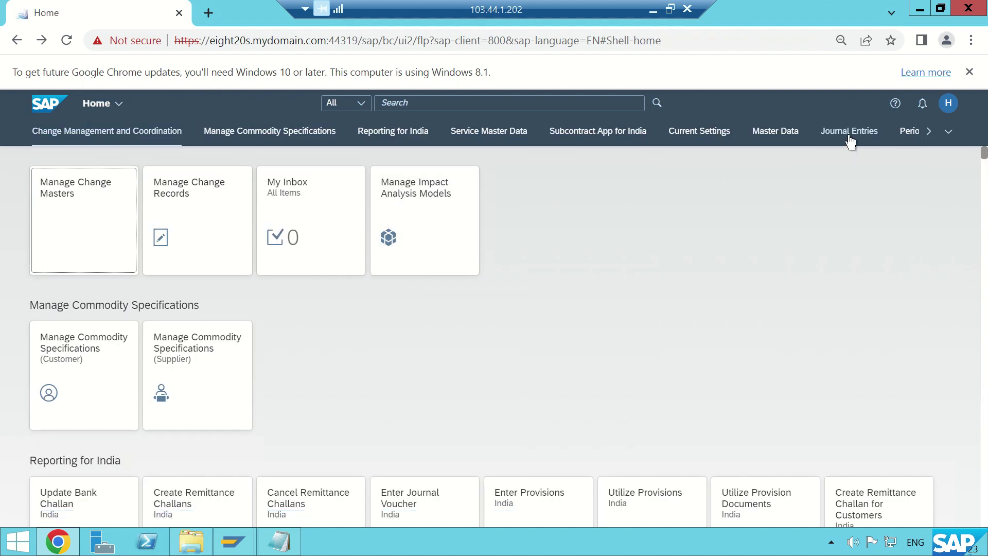
click(849, 137)
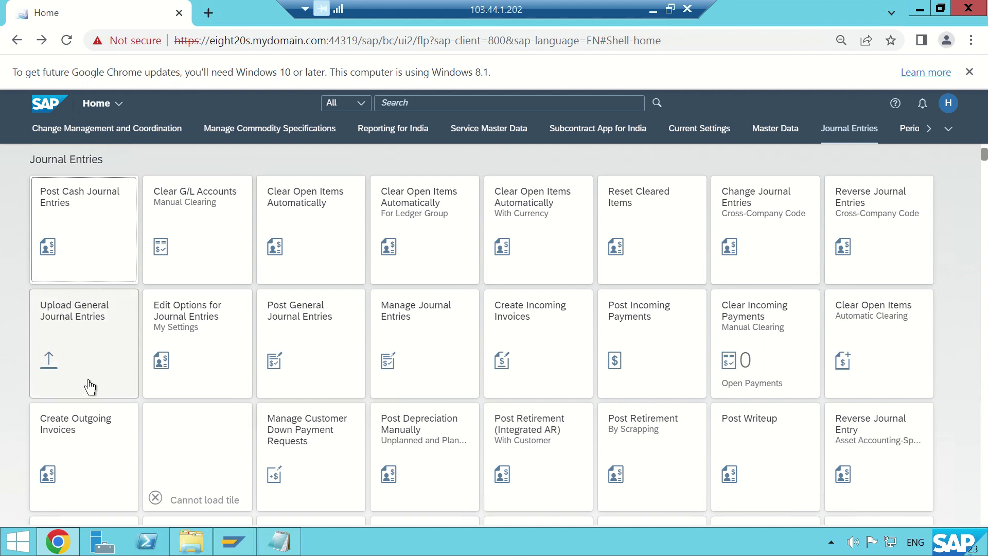
click(94, 356)
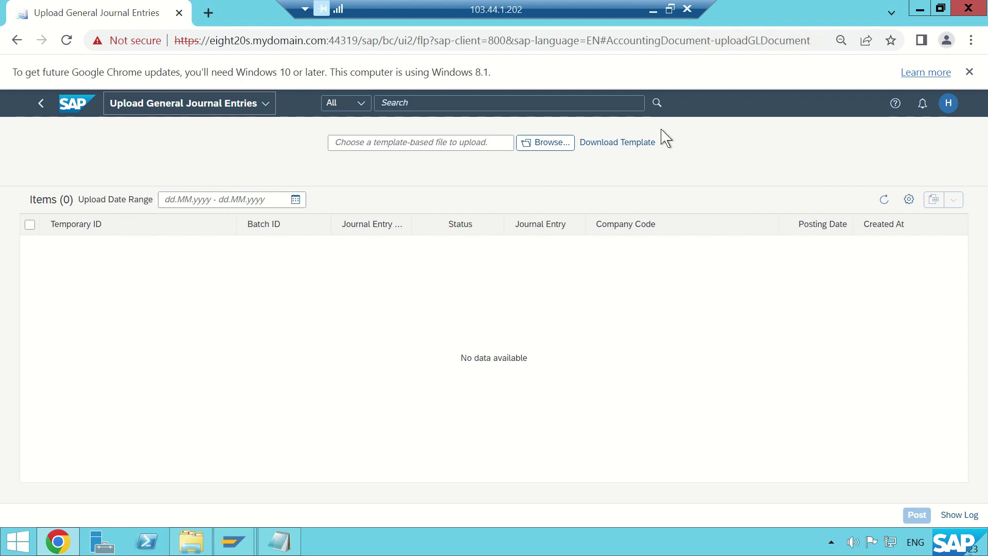
Download the JournalEntry_Template as Spreadsheet (*.xlsx) and open the downloaded file.
click(619, 146)
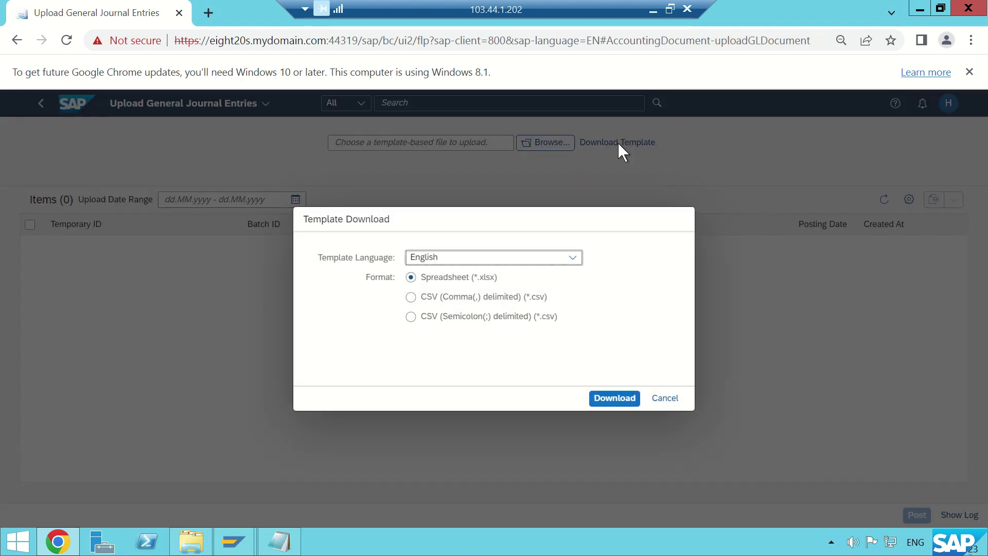
click(614, 398)
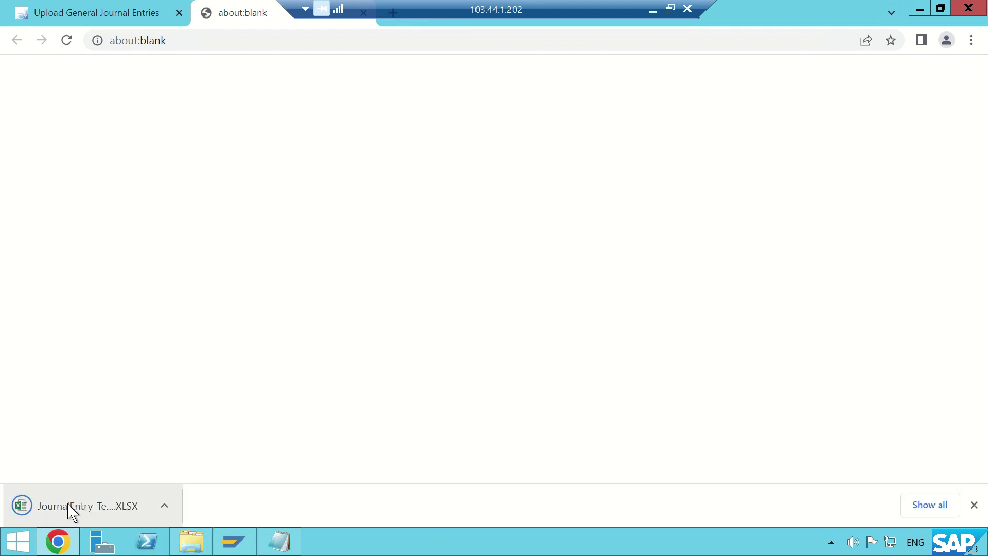
click(88, 507)
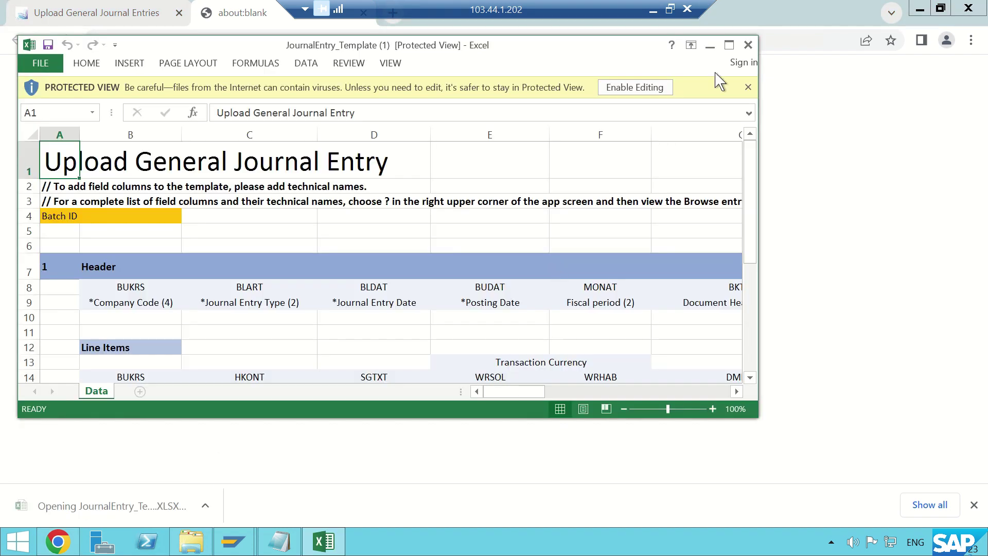
Maximize Excel, enable editing, and enter company code 2409 and entry type SA in row 10.
click(729, 45)
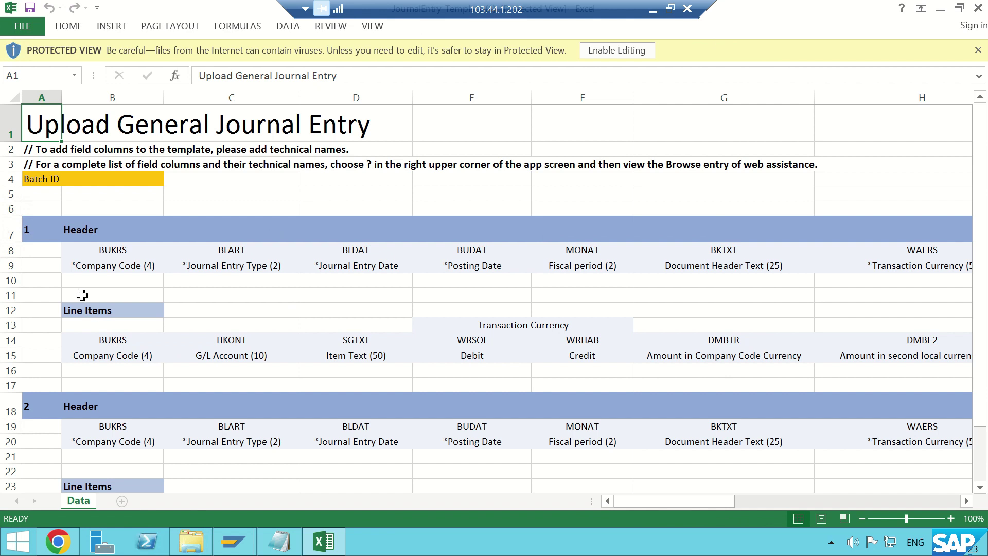
click(110, 281)
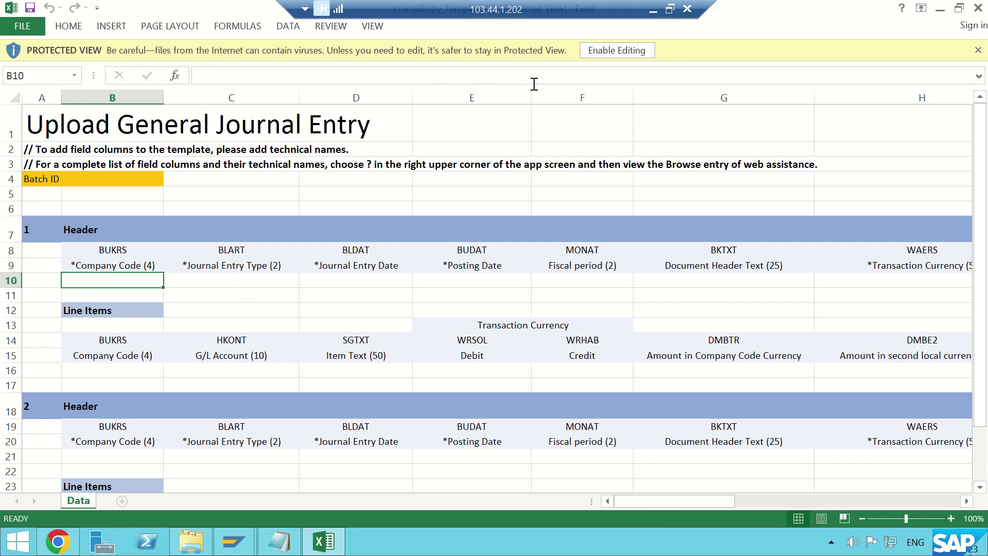
click(601, 53)
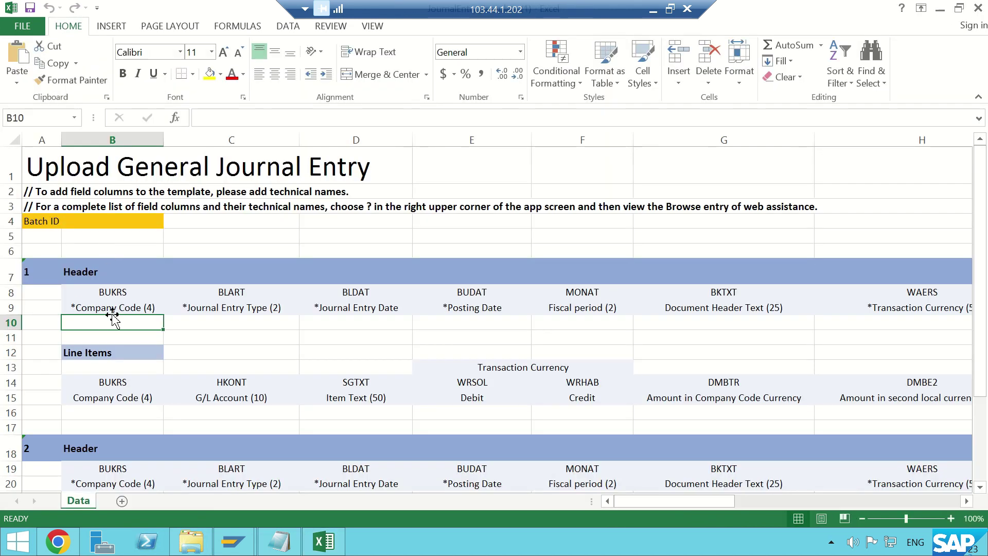
text(2409)
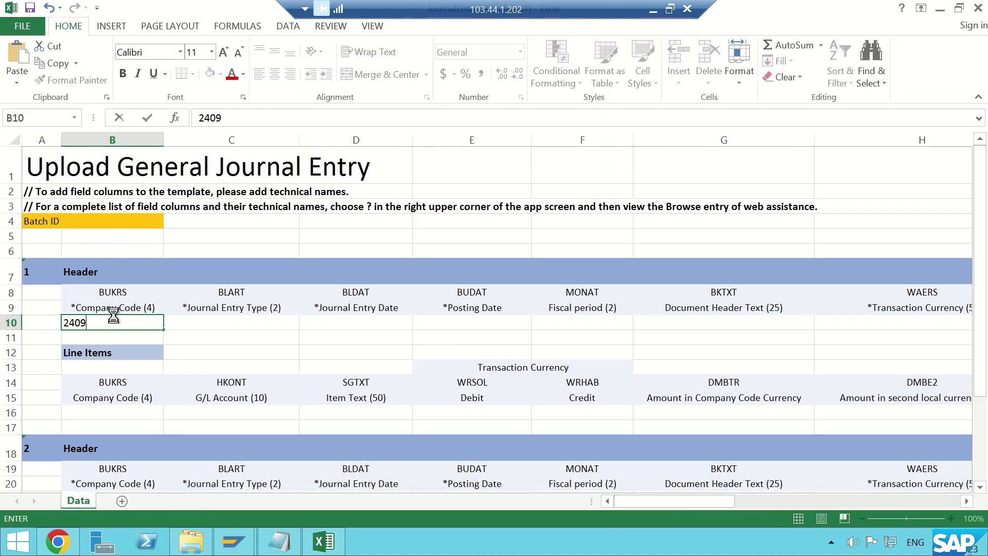
key(Tab)
text(SA)
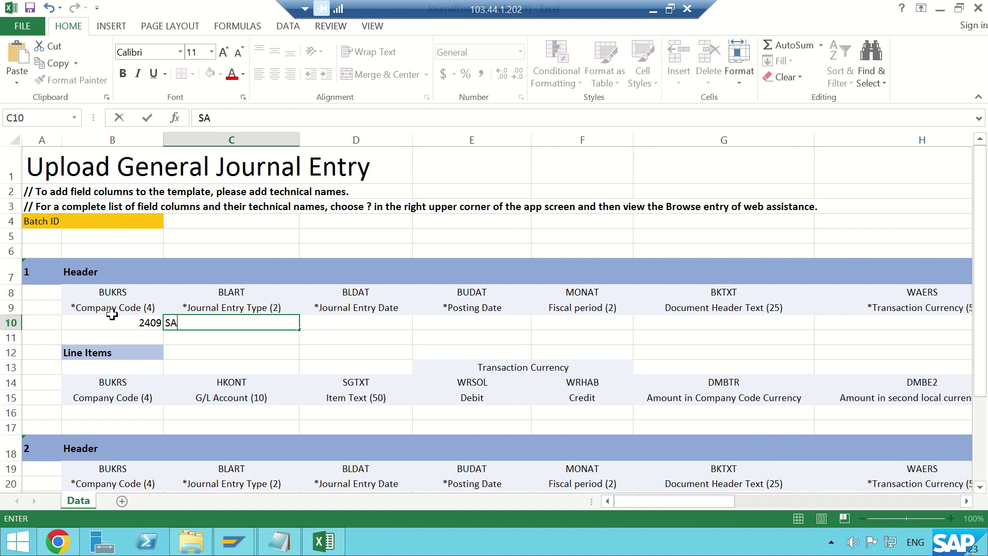
click(345, 323)
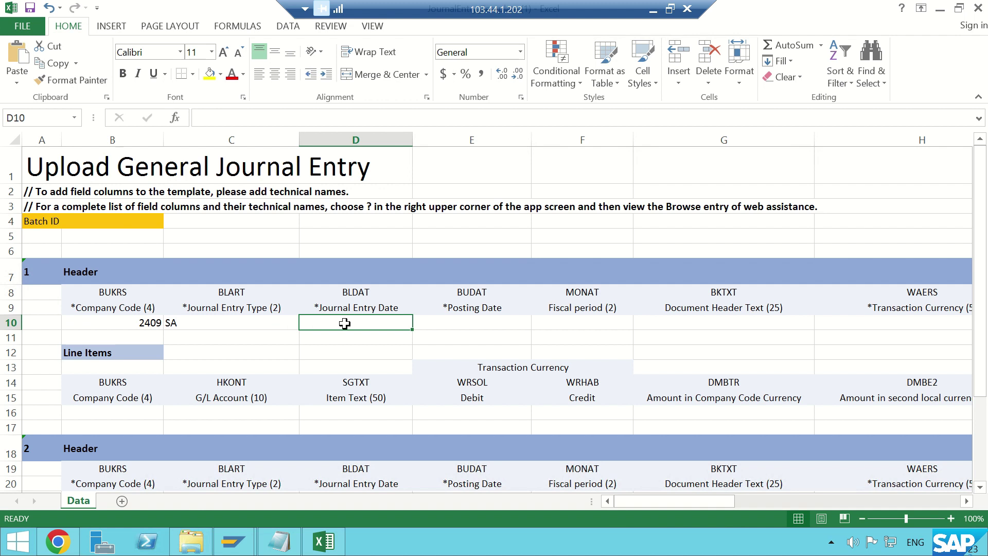
Enter 3/25/2023 as the journal entry date and copy it into the posting date.
text(3/)
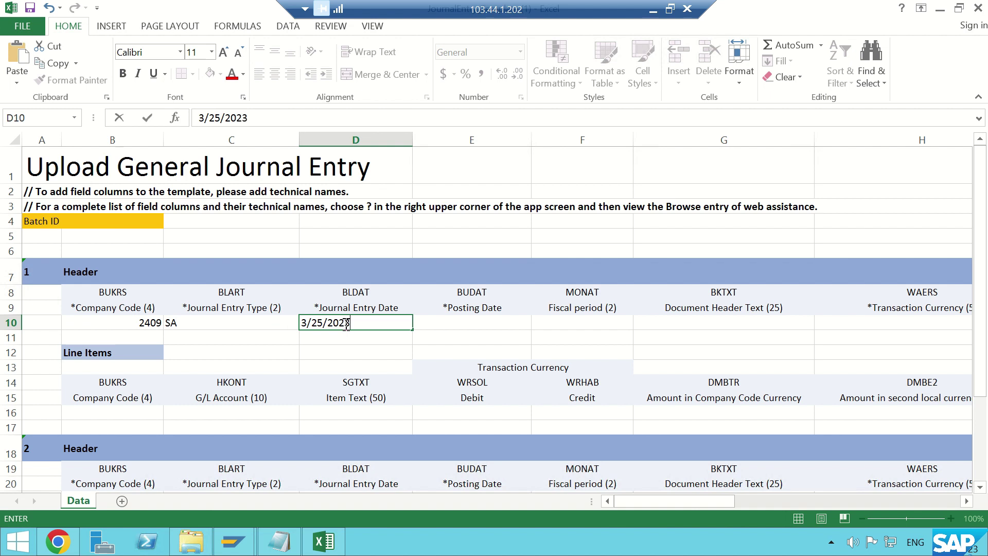
text(25/2023)
click(429, 348)
click(384, 323)
key(ctrl+c)
click(481, 324)
key(ctrl+v)
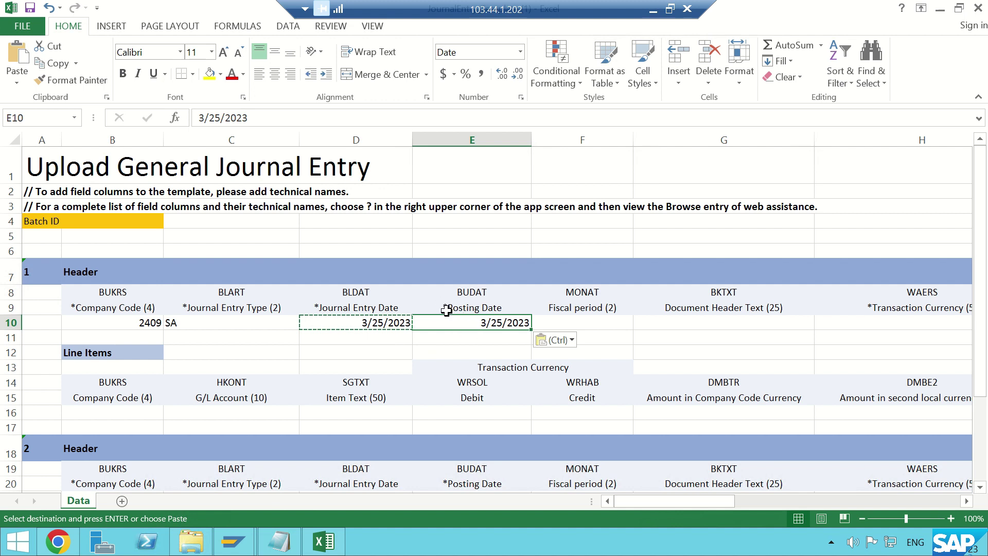
Set the transaction currency in H10 to USD.
click(851, 326)
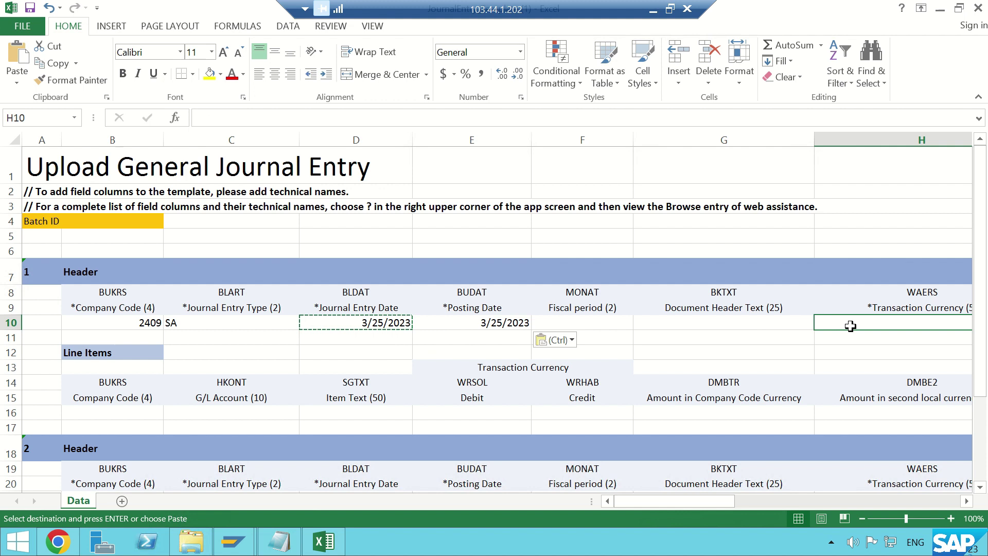
text(USD)
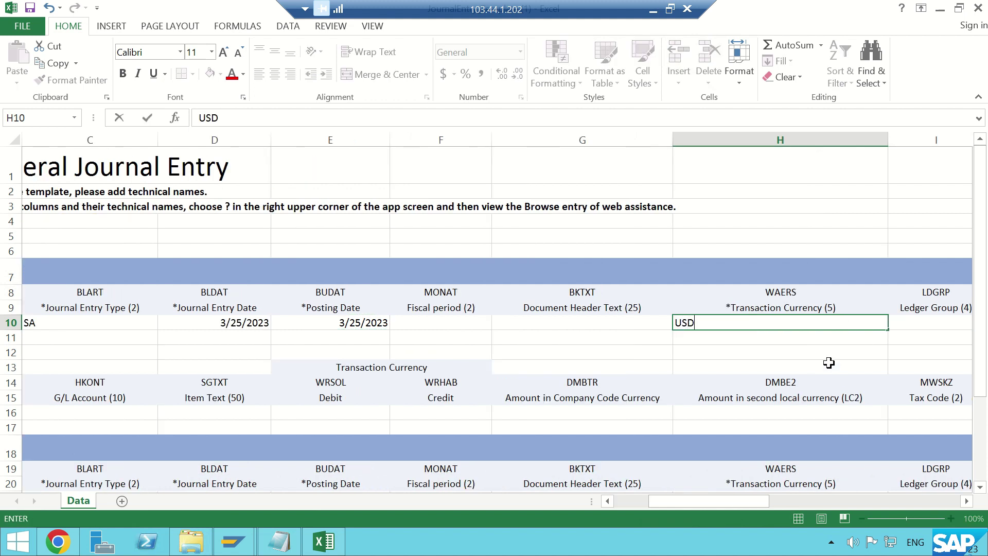
key(Tab)
key(Tab)
key(Tab)
key(Tab)
key(Tab)
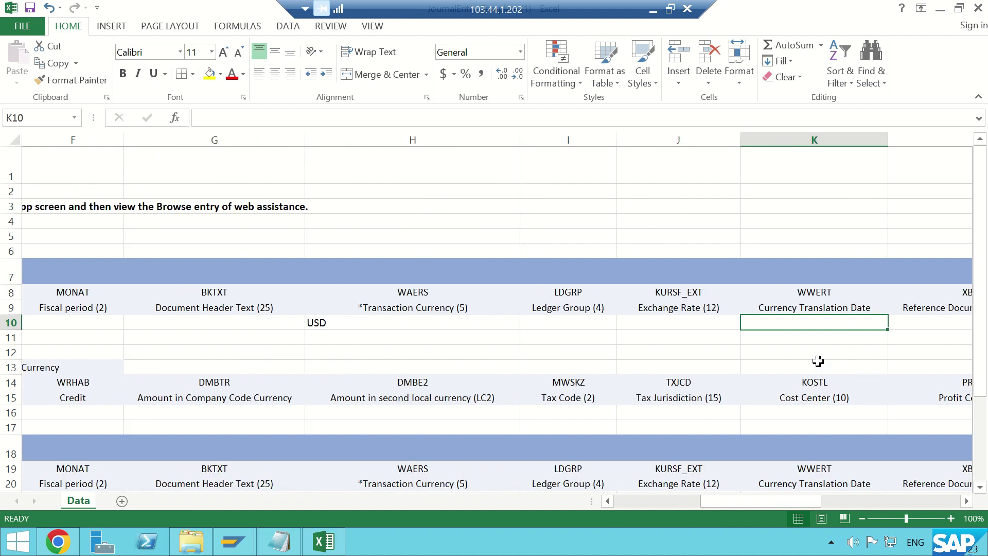
key(Tab)
key(Tab)
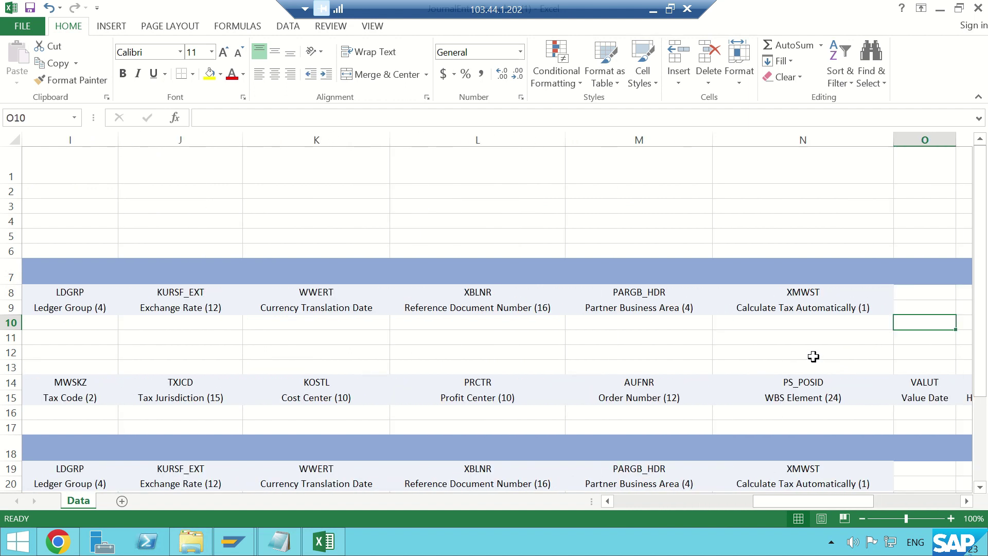
click(644, 501)
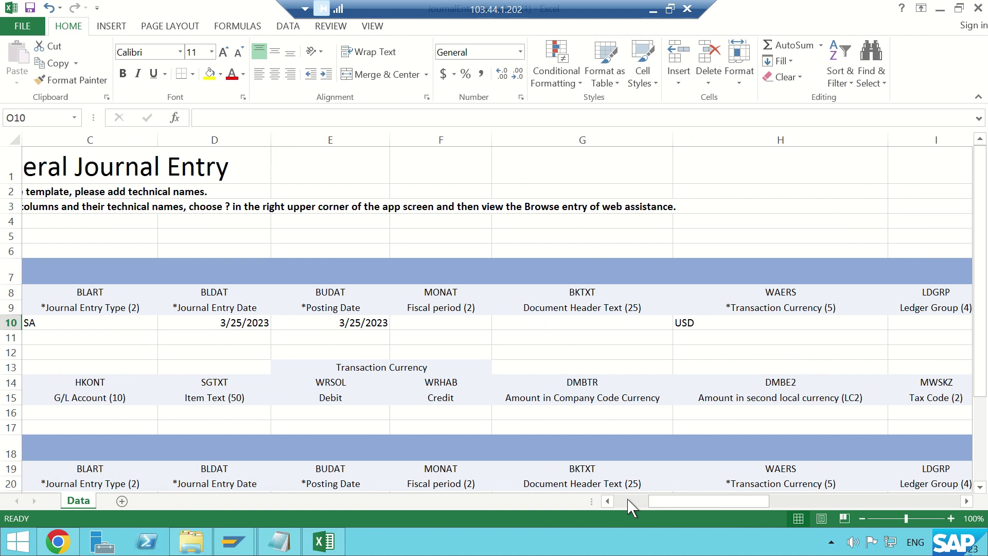
click(634, 502)
Insert a blank row at row 17 for a third line item.
scroll(94, 355, down, 1)
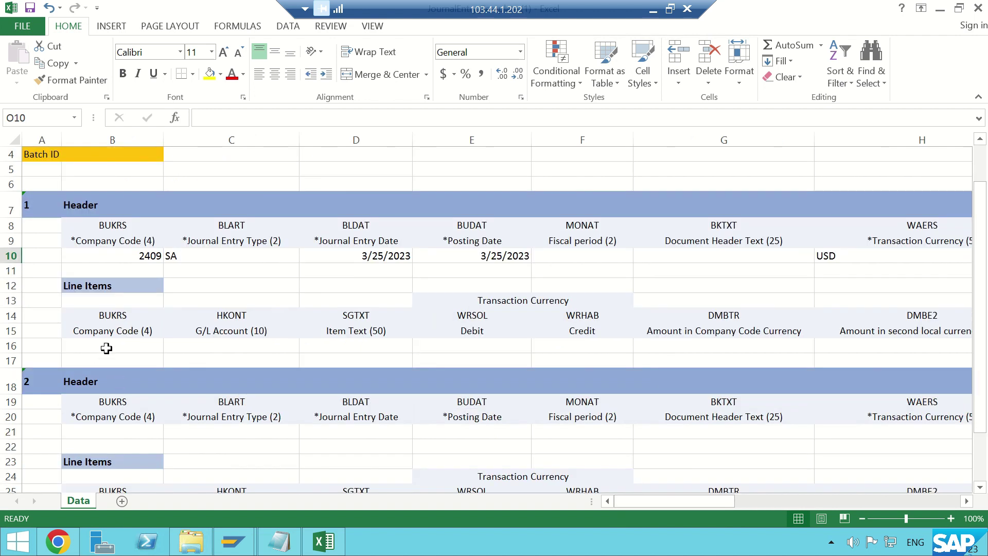
drag(107, 348, 109, 360)
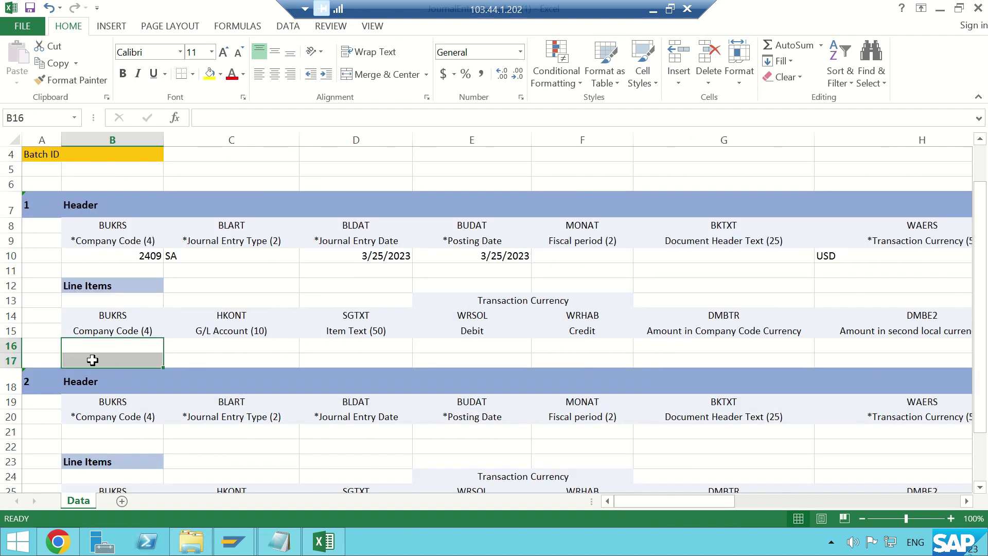
click(108, 351)
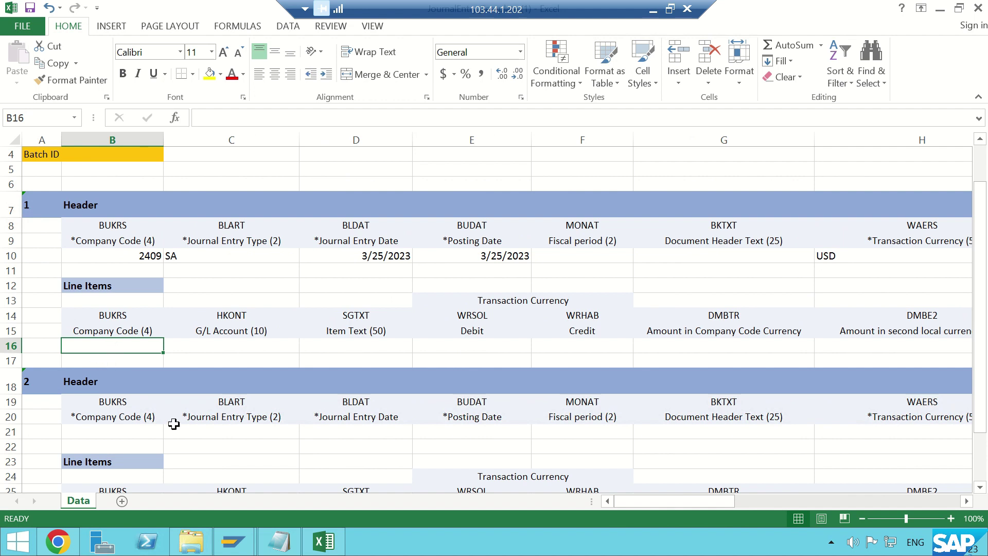
right_click(12, 361)
click(53, 241)
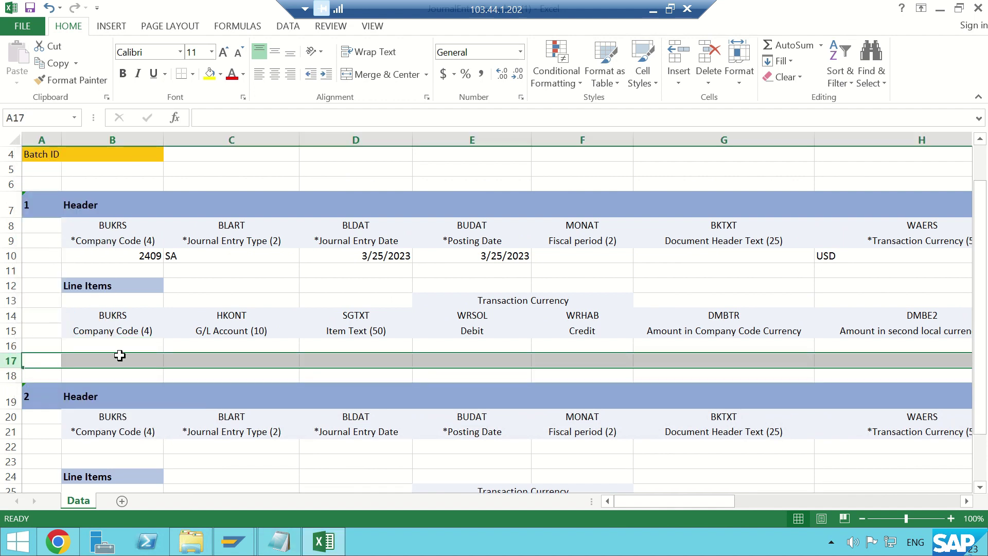
Paste G/L accounts 71100600, 65004000 and 10010000 from Notepad into the G/L Account column.
click(125, 337)
click(135, 346)
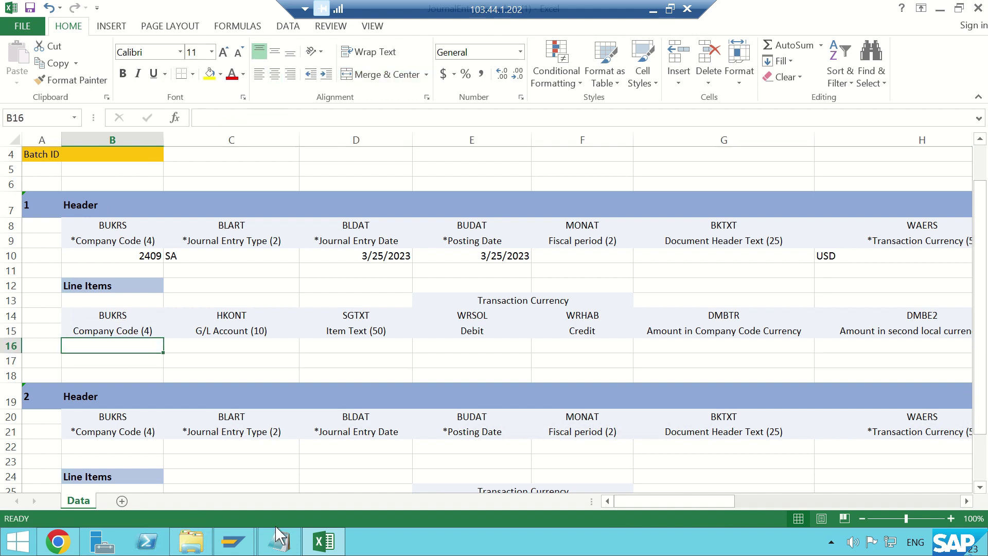
click(279, 541)
drag(396, 191, 331, 156)
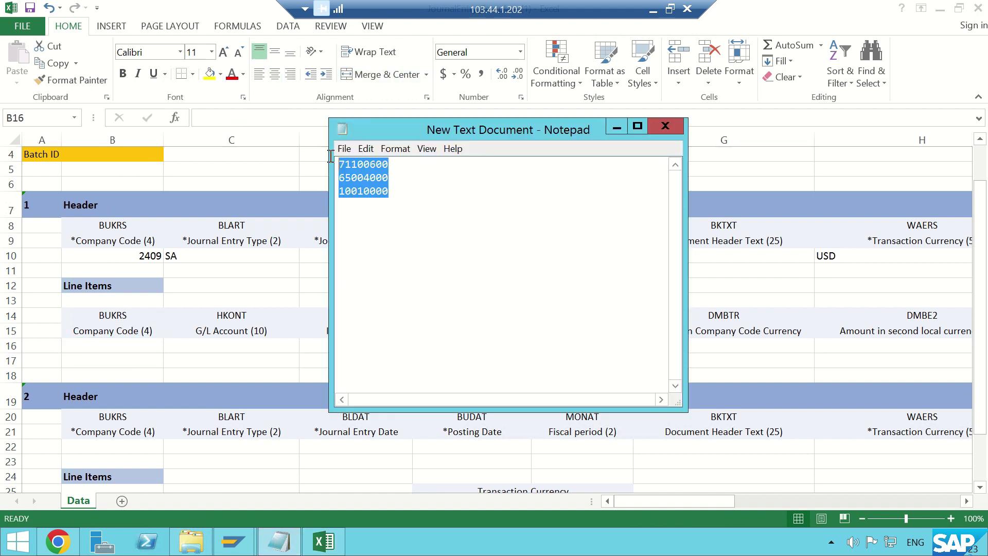
click(117, 345)
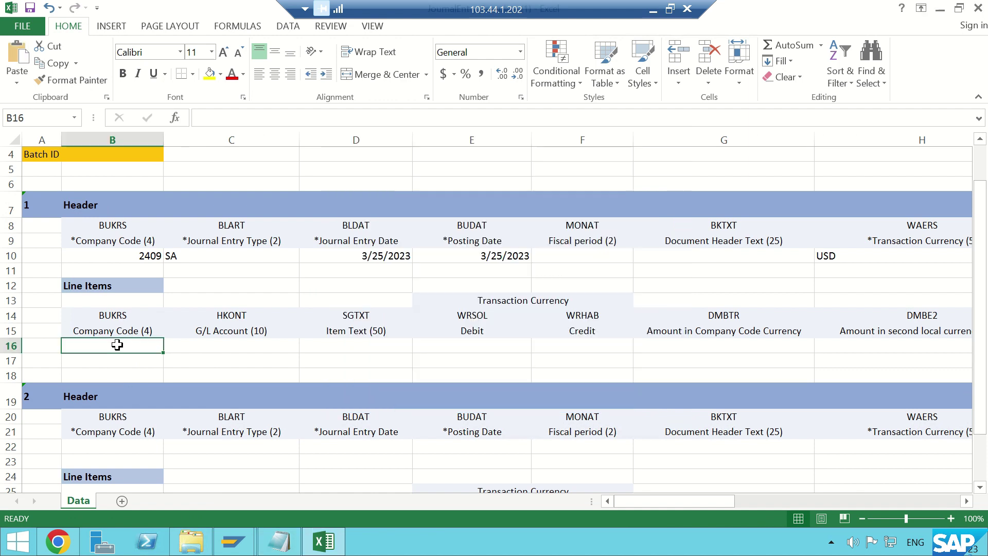
key(ctrl+v)
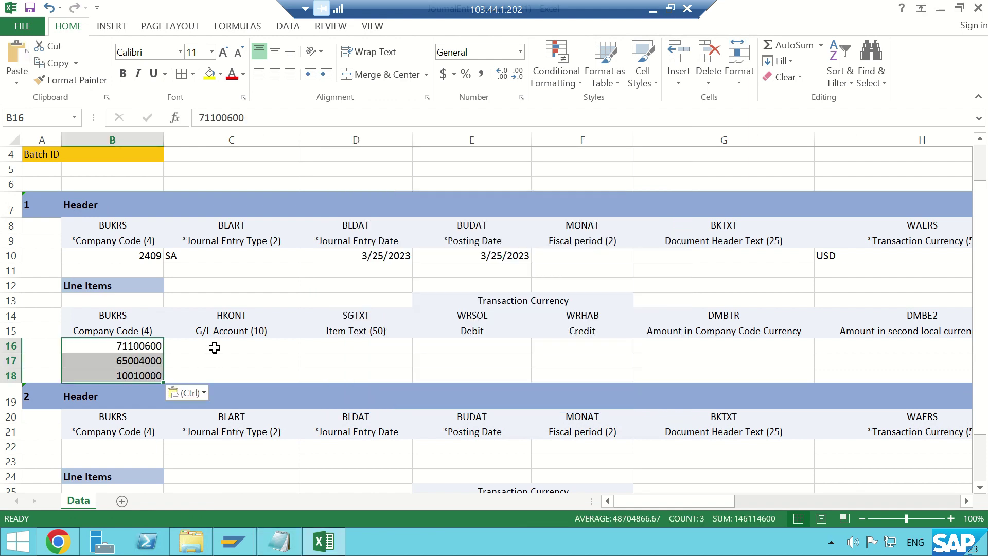
click(227, 351)
drag(145, 351, 141, 373)
key(ctrl+c)
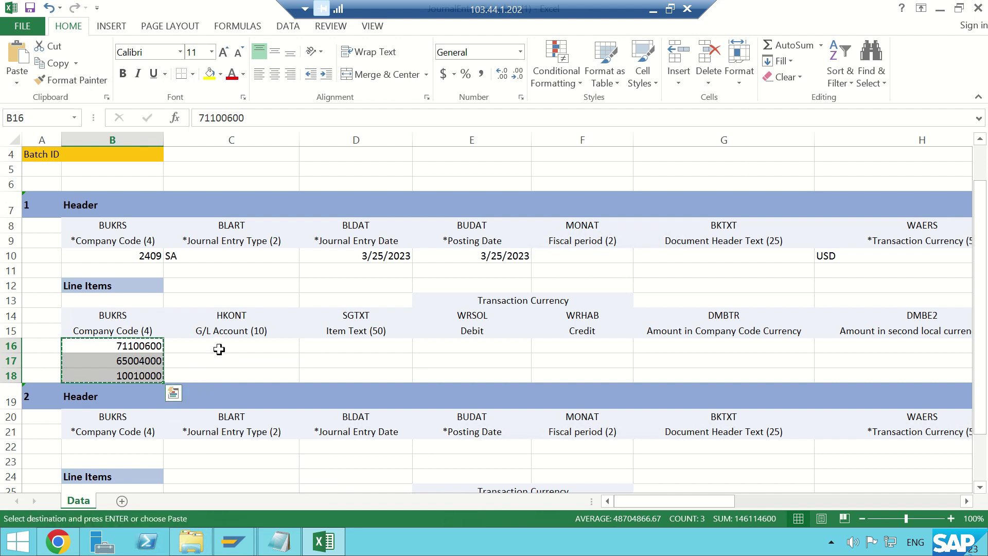
click(219, 350)
key(ctrl+v)
Enter company code 2409 in B16, B17 and B18.
click(141, 346)
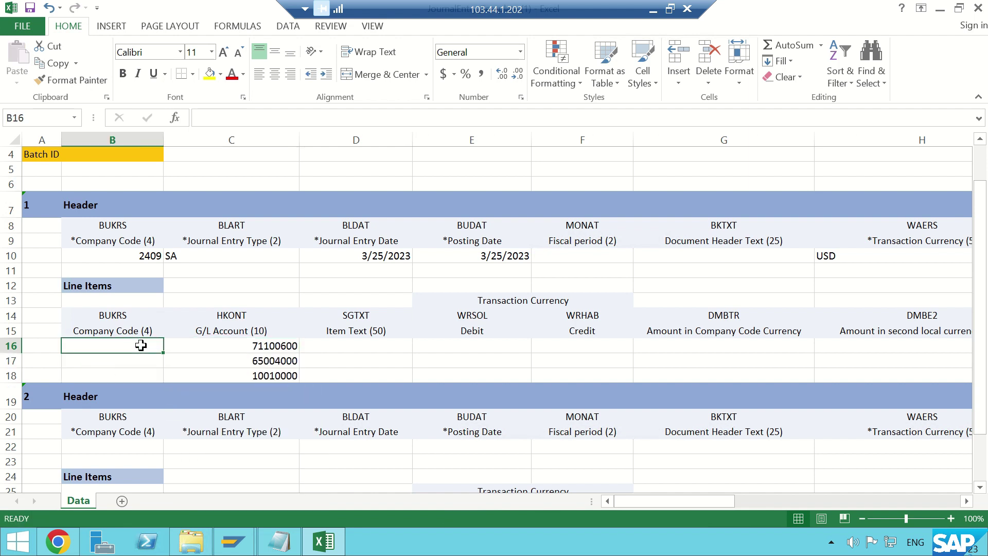
text(2)
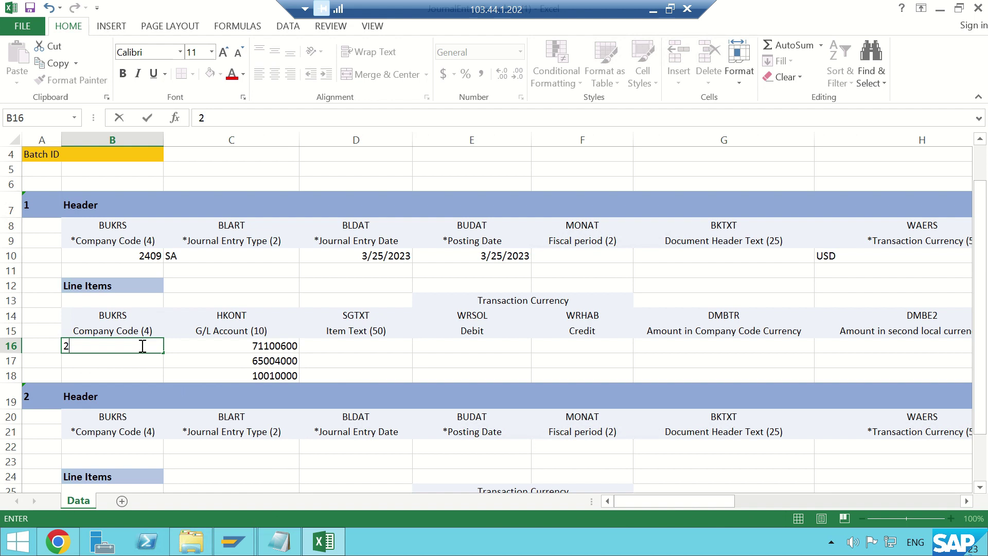
text(409)
click(131, 366)
text(24)
click(134, 373)
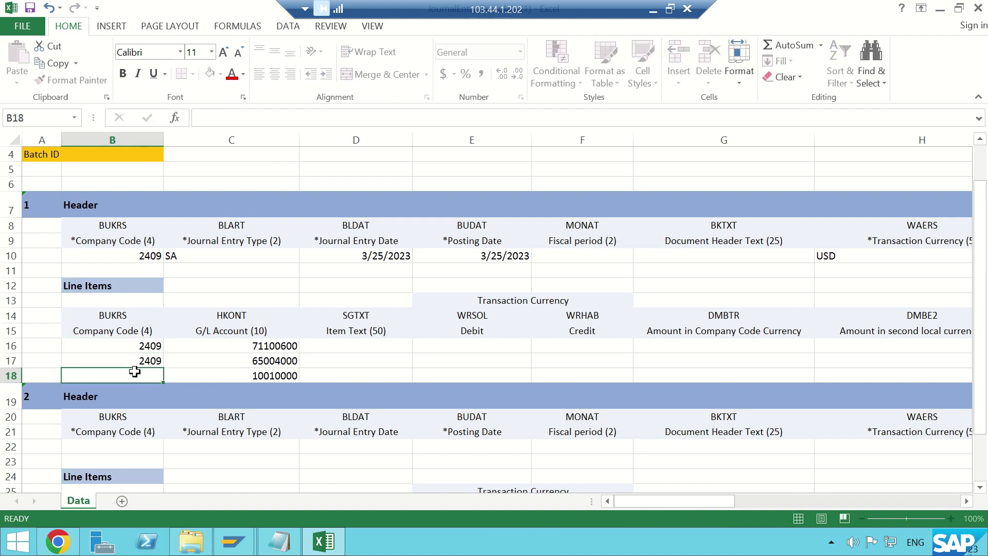
text(2409)
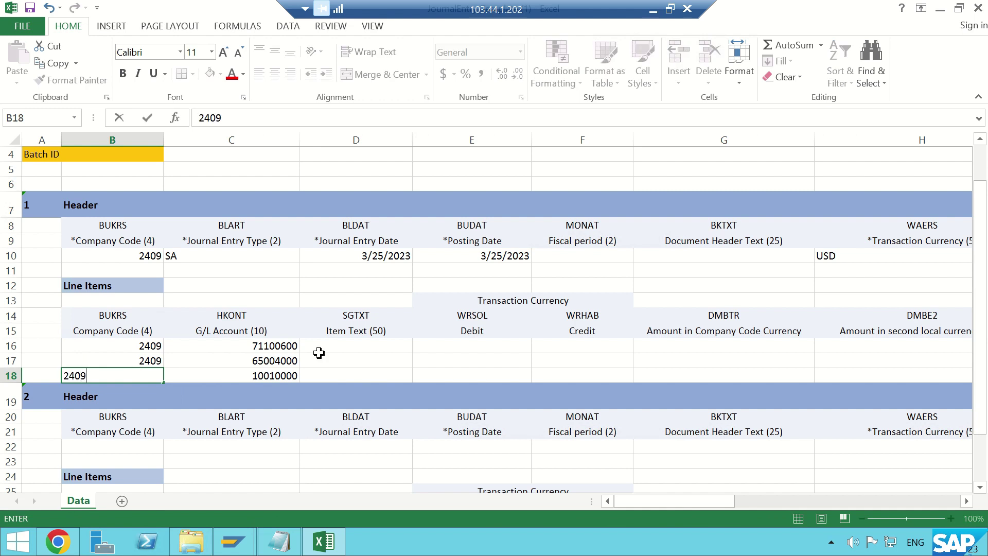
Enter item texts Repairs in D16 and Maintenance in D17.
click(355, 346)
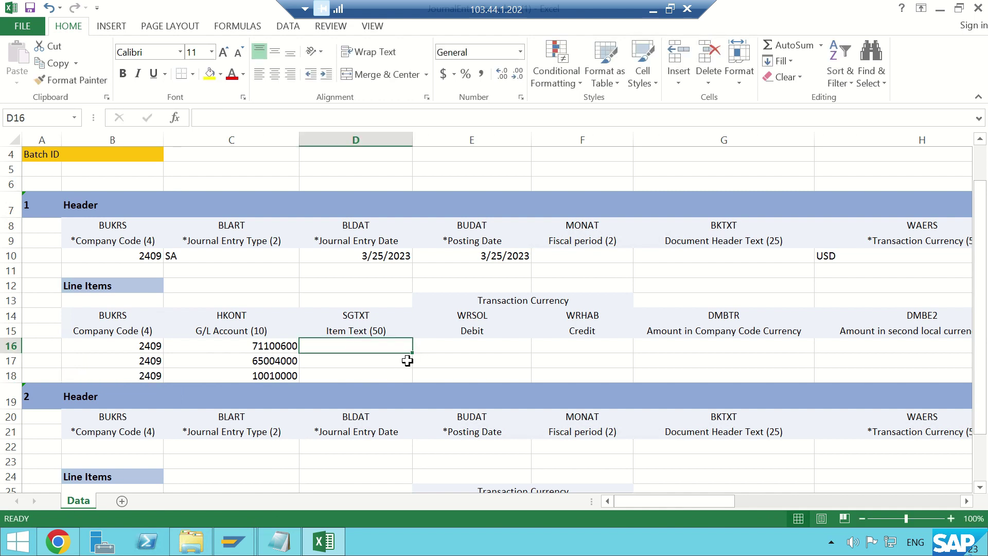
text(Repairs)
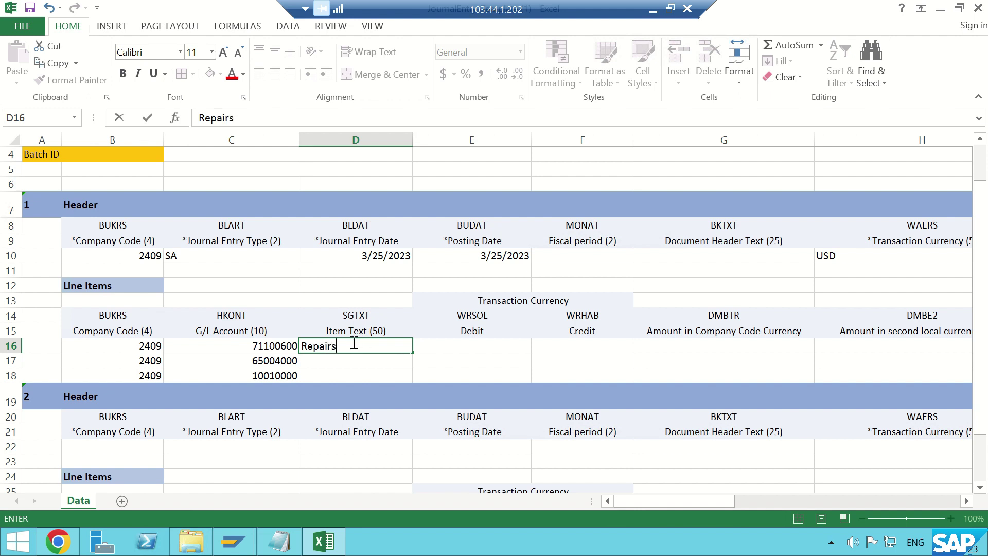
key(ctrl+Return)
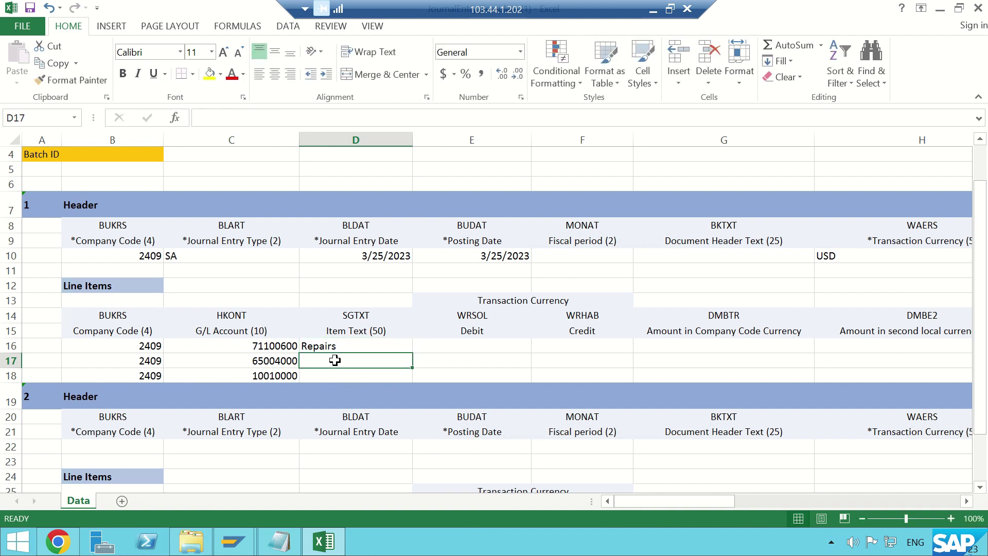
text(Maintenance)
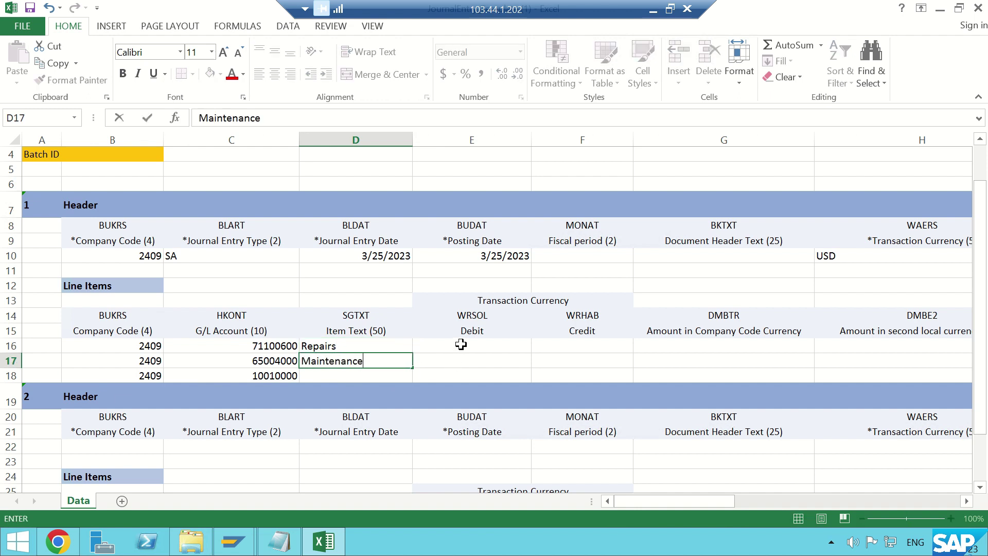
click(461, 344)
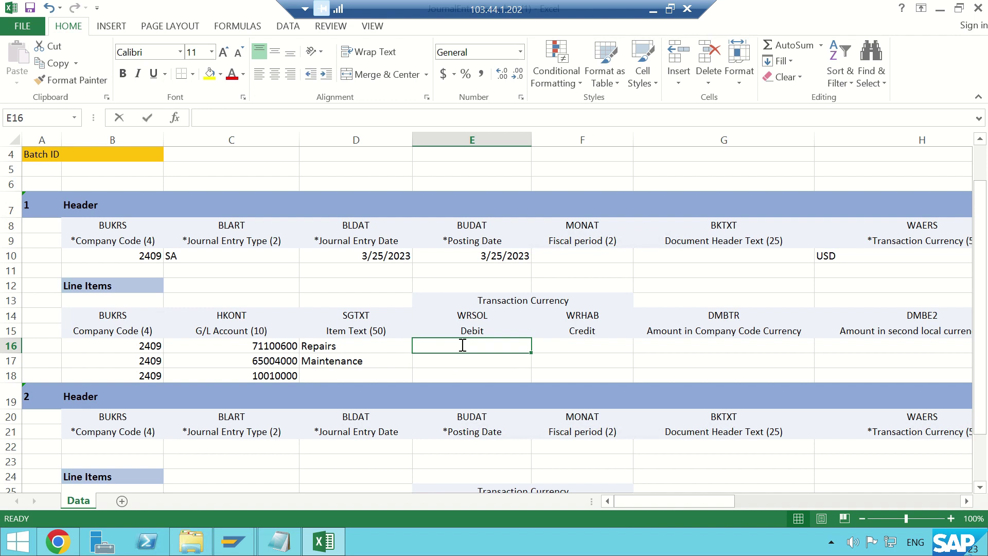
Enter debits 60 and 35 on the Repairs and Maintenance lines and credit 95 on 10010000.
text(60)
click(464, 365)
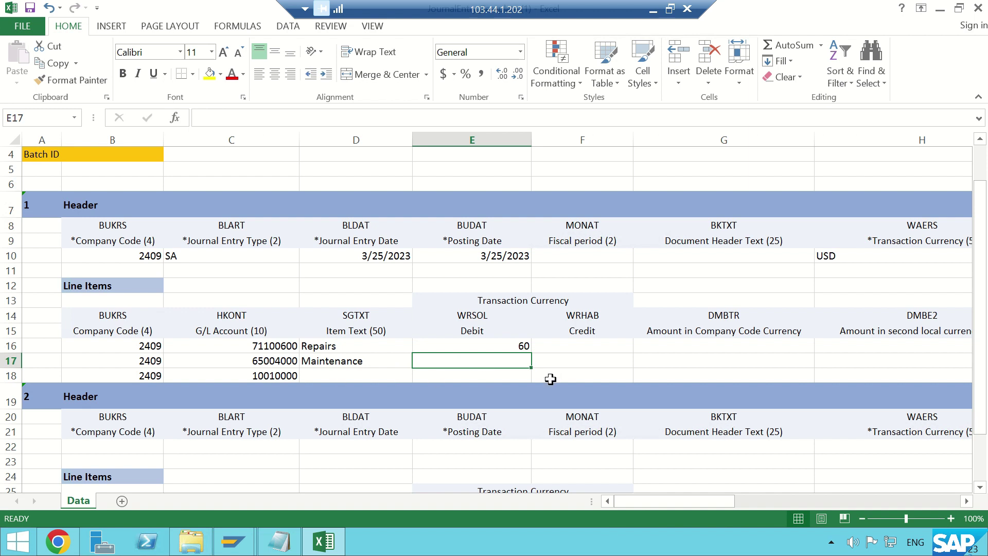
text(35)
click(574, 373)
text(9)
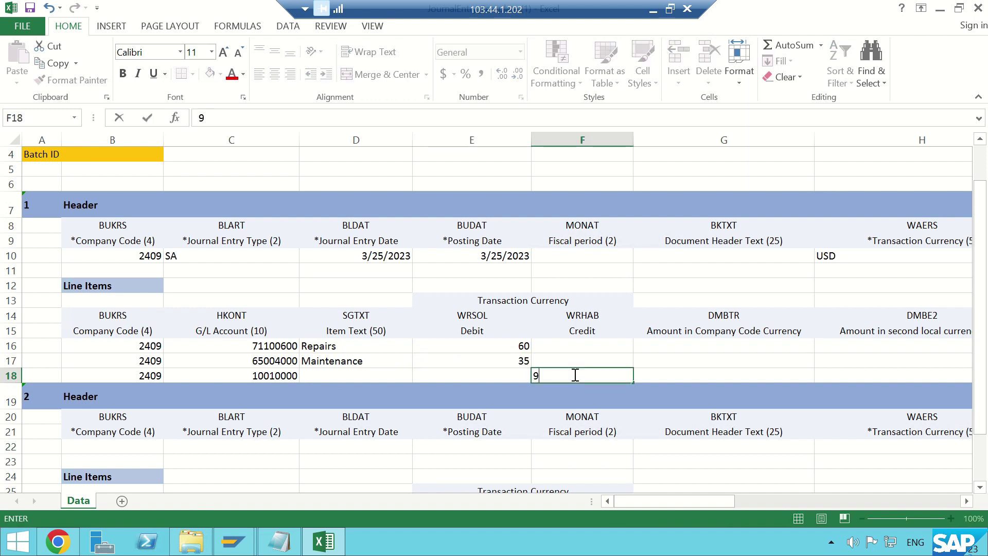
text(5)
drag(521, 348, 518, 360)
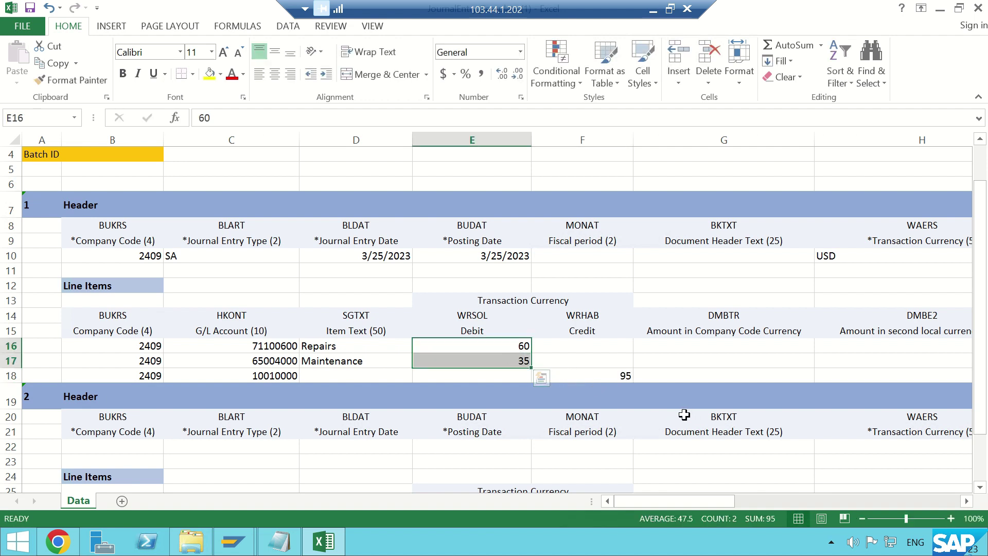
Select the Repairs line's Cost Center cell and copy 2409OPC1 from the SAP FB03 document.
click(700, 335)
key(Right)
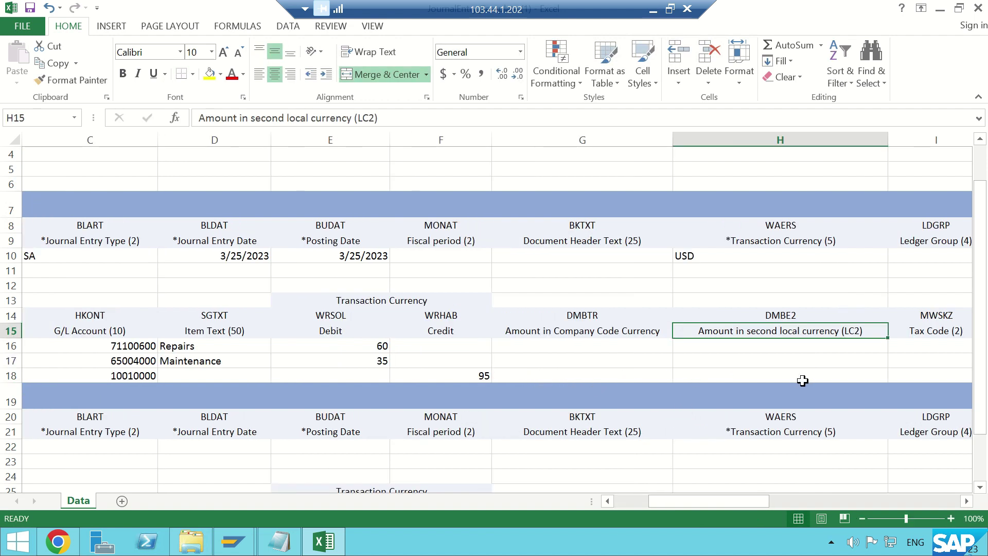
key(Right)
key(Right)
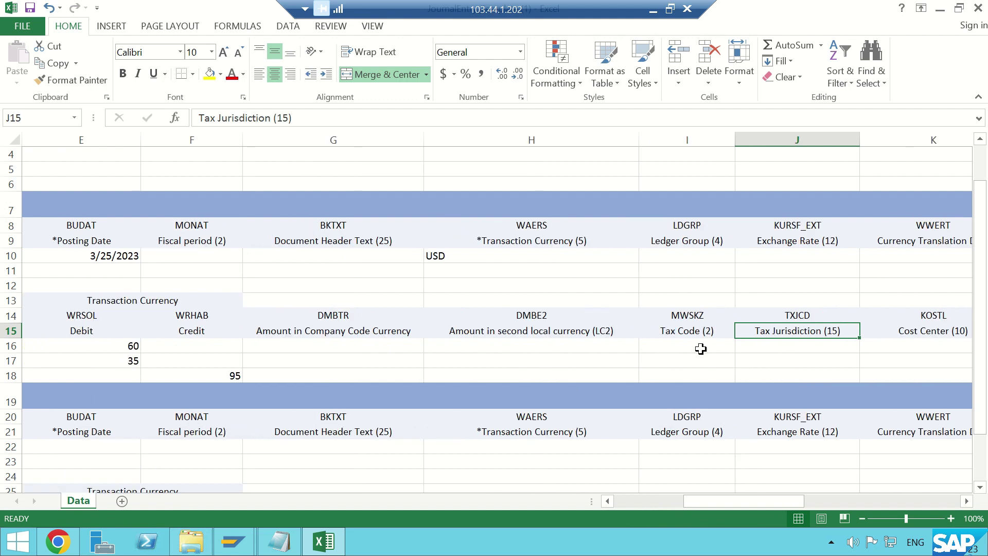
key(Right)
click(791, 346)
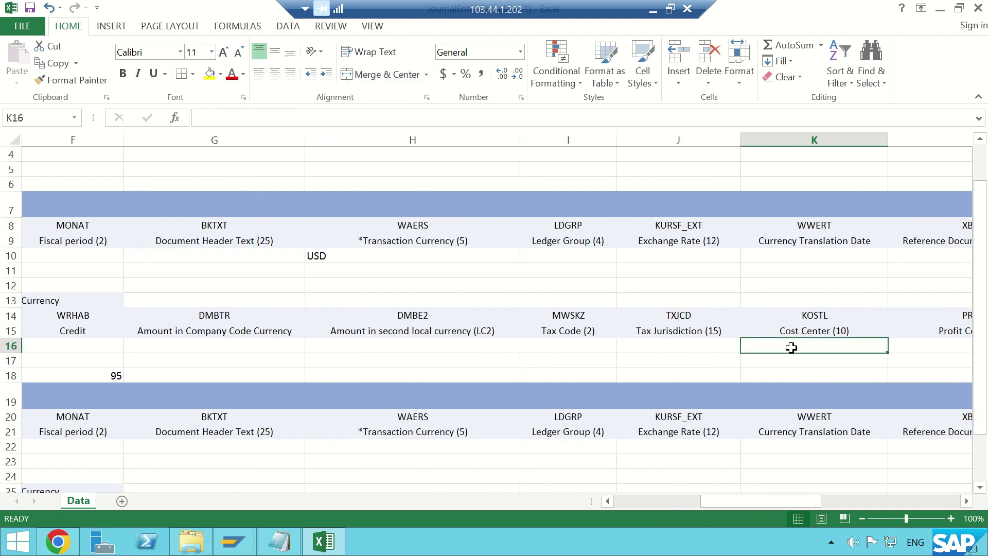
click(232, 546)
click(305, 485)
click(526, 257)
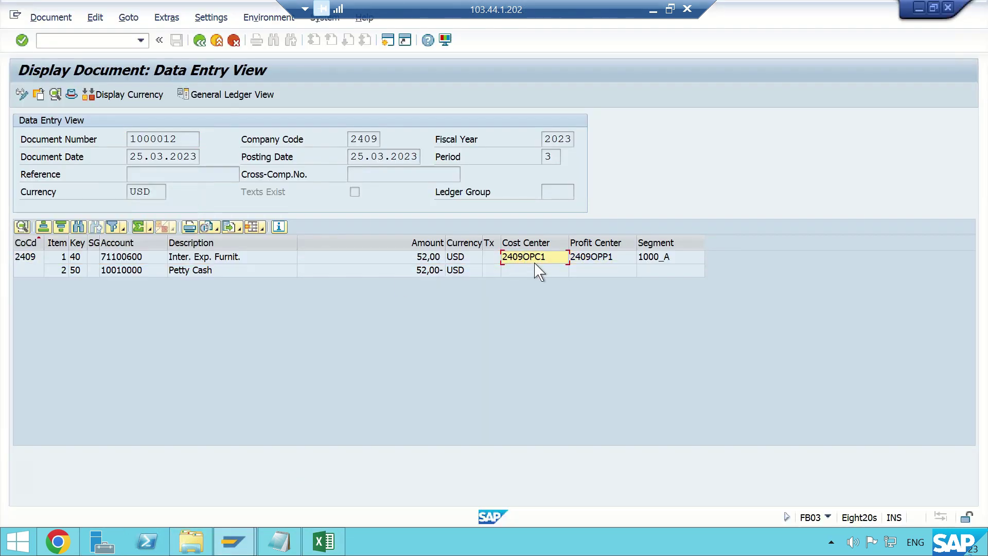
double_click(535, 263)
Paste 2409OPC1 into the Cost Center cells K16 and K17.
key(alt+Tab)
key(ctrl+v)
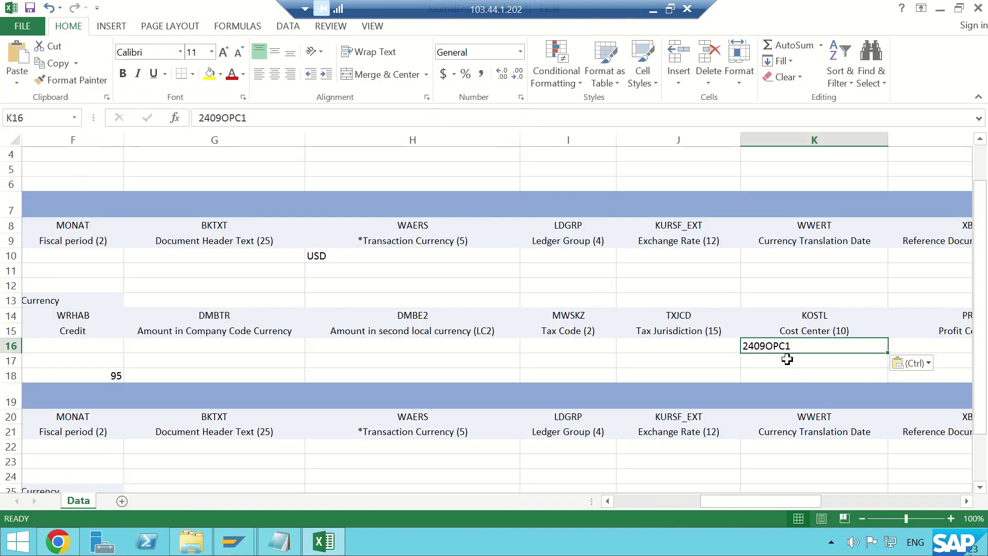
click(788, 358)
key(ctrl+v)
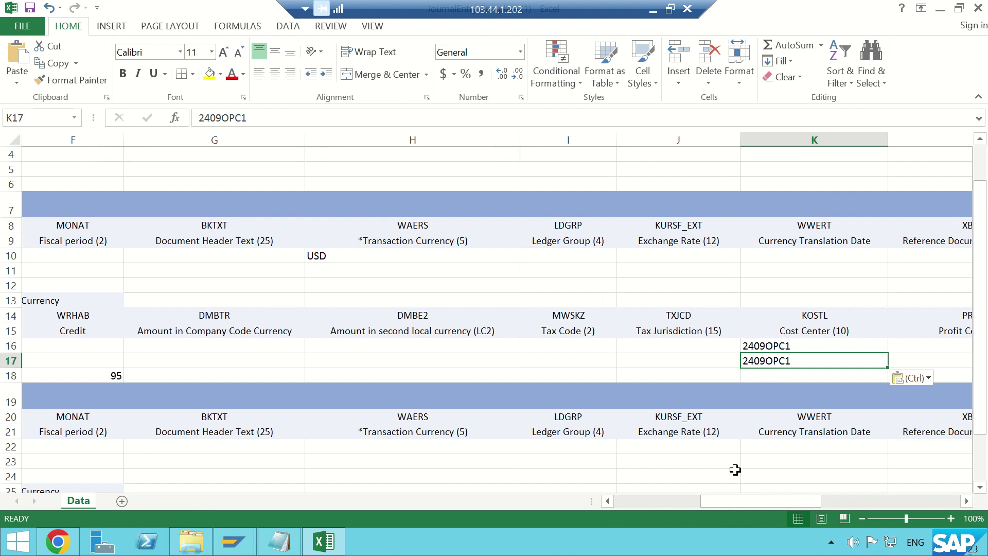
click(966, 501)
click(967, 502)
click(966, 501)
click(967, 501)
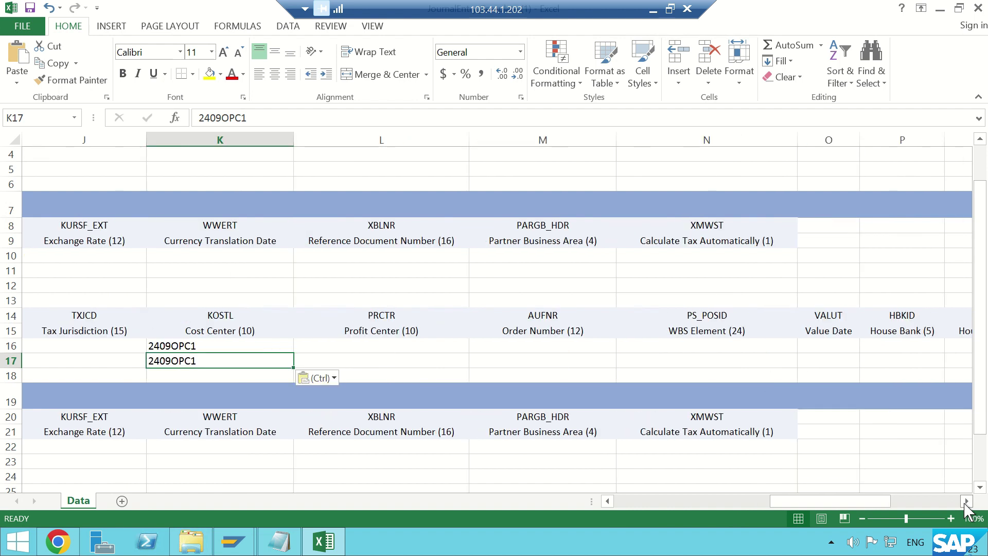
click(966, 501)
click(966, 501)
click(966, 502)
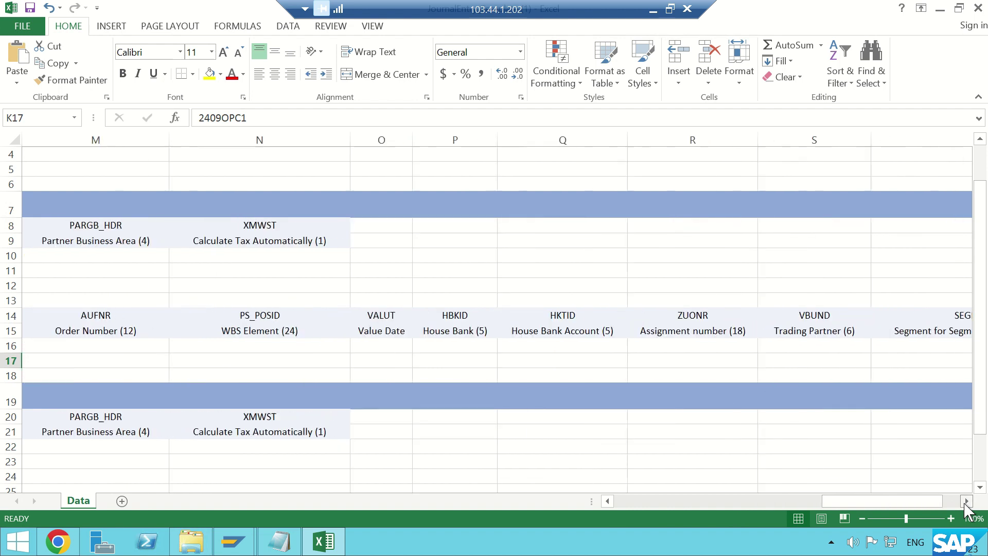
click(967, 501)
Copy segment 1000_A from the SAP document into T16 and T17, then edit T17 toward 1000_B.
click(803, 344)
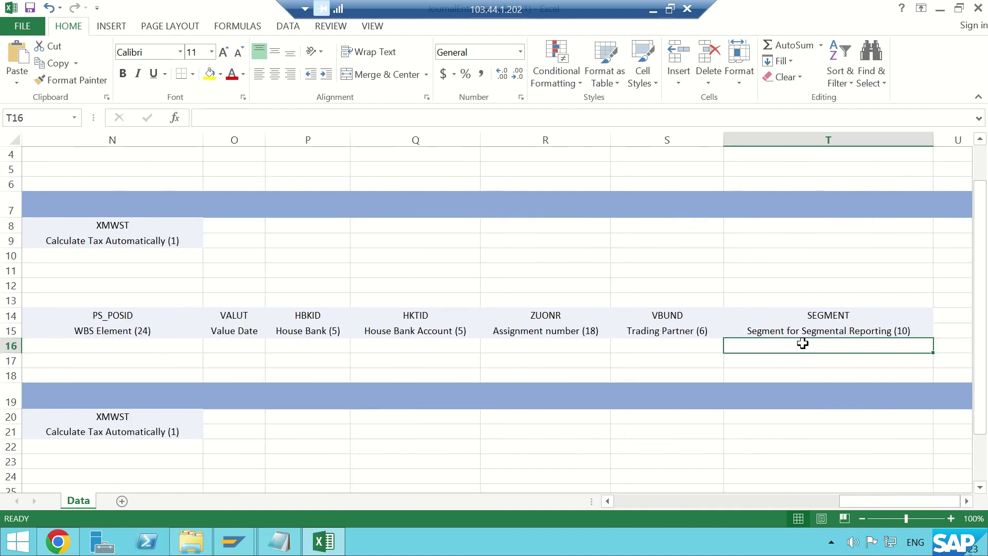
key(alt+Tab)
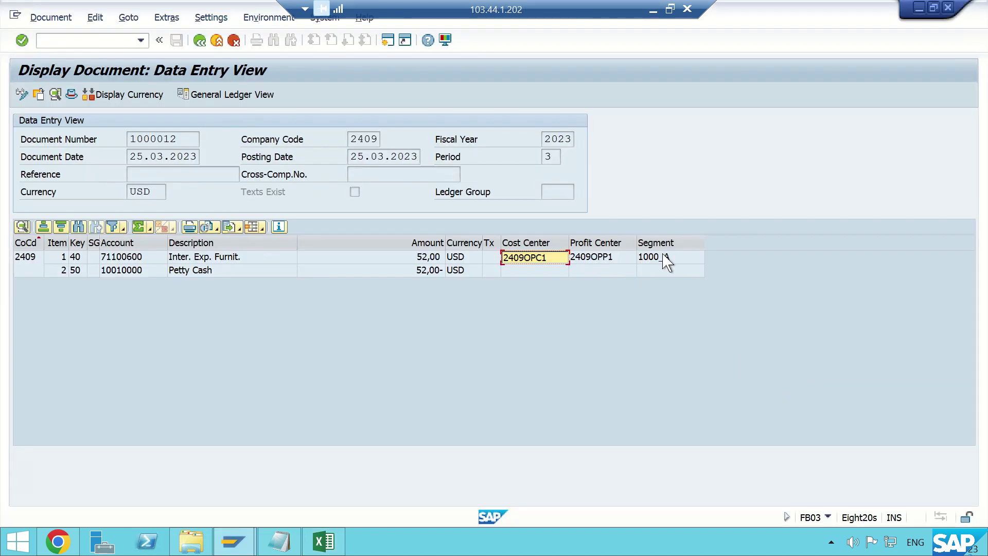
click(664, 257)
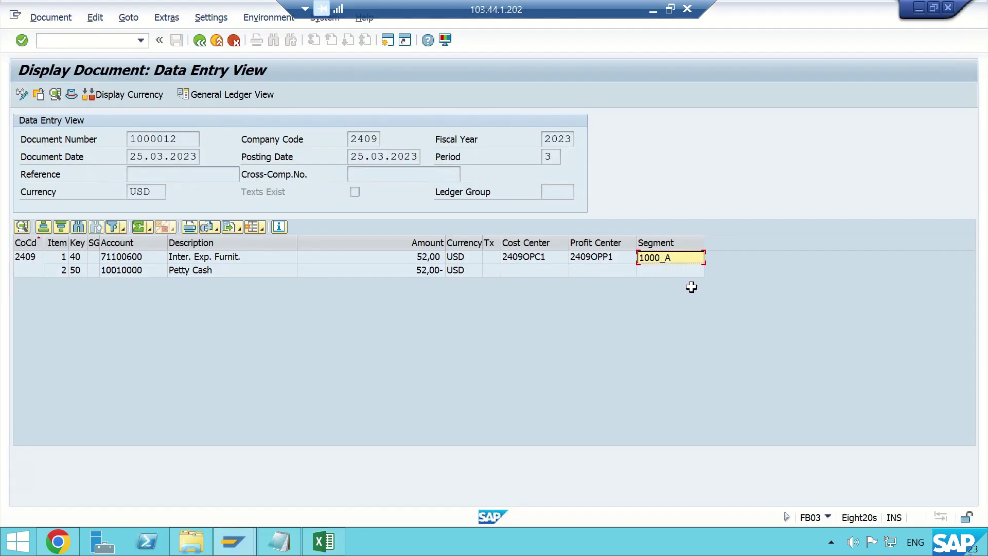
key(alt+Tab)
text(1000_A)
click(774, 361)
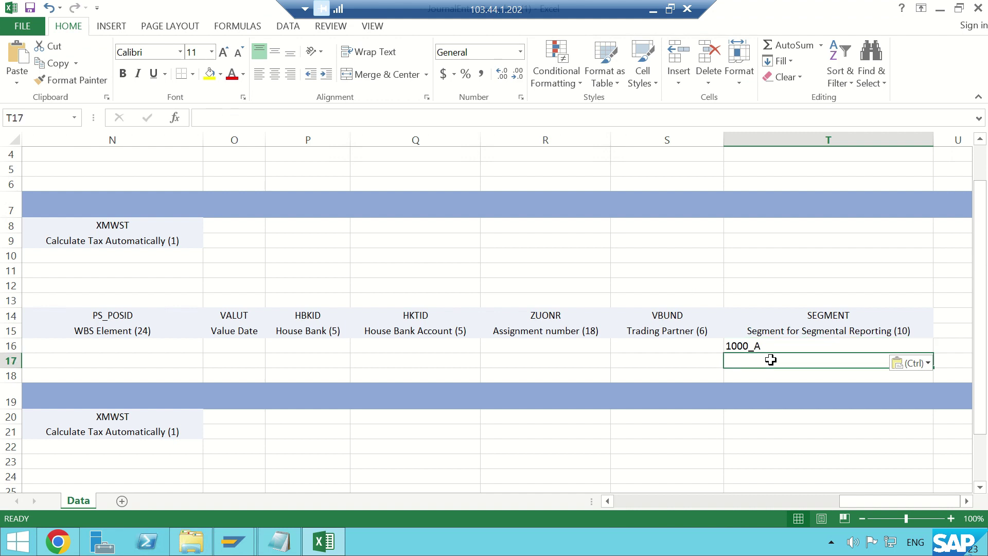
text(1000_A)
double_click(773, 362)
key(BackSpace)
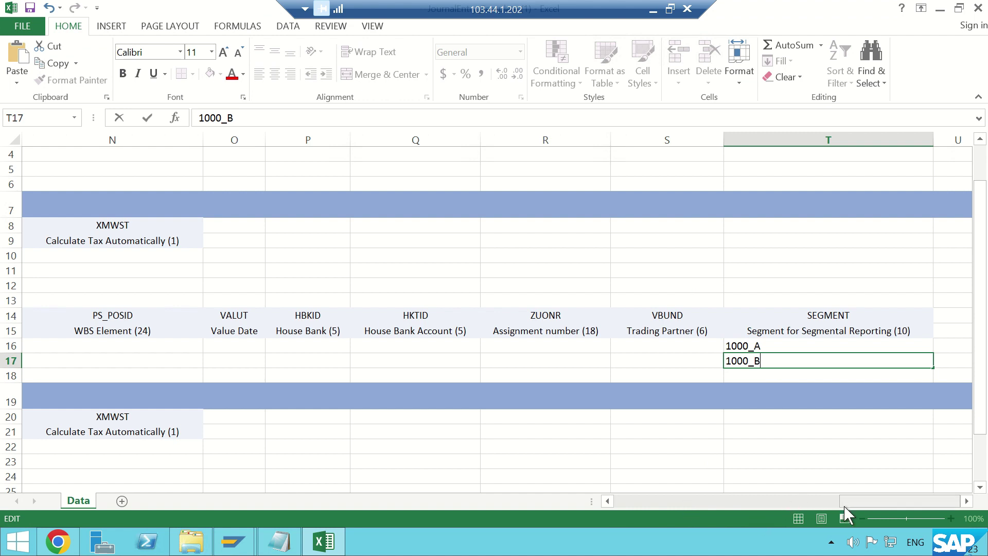
click(644, 502)
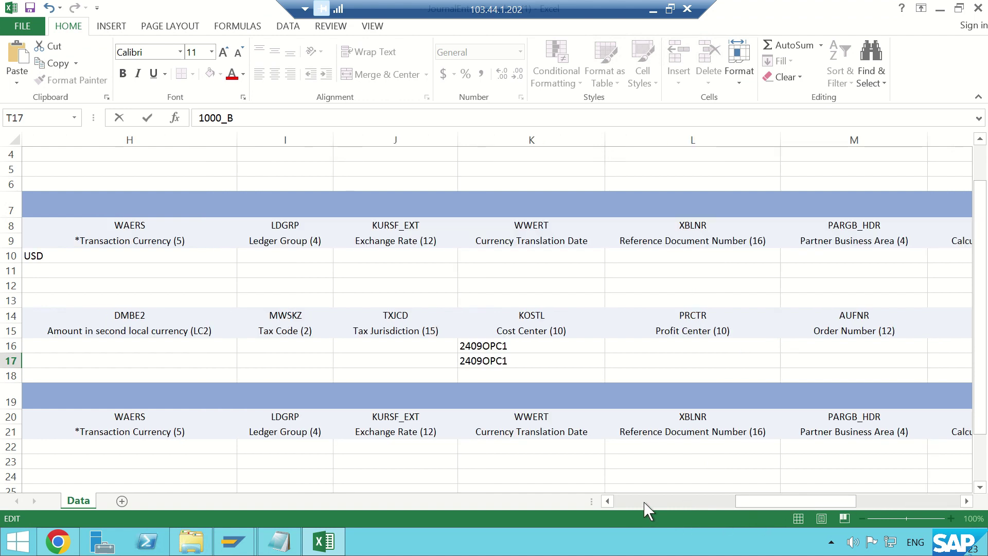
click(644, 503)
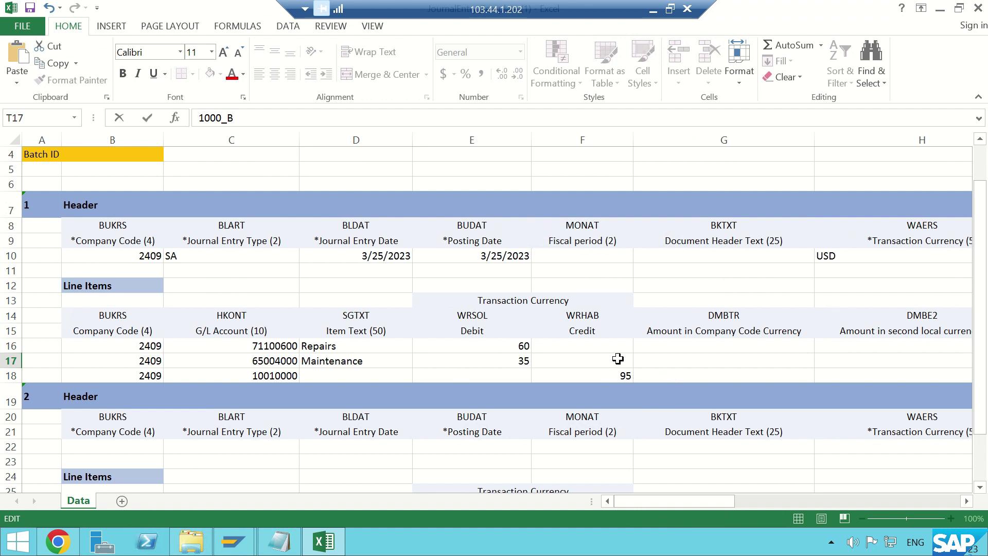
Copy the first entry's header B10:H10 into the second entry's header row at B22.
click(254, 376)
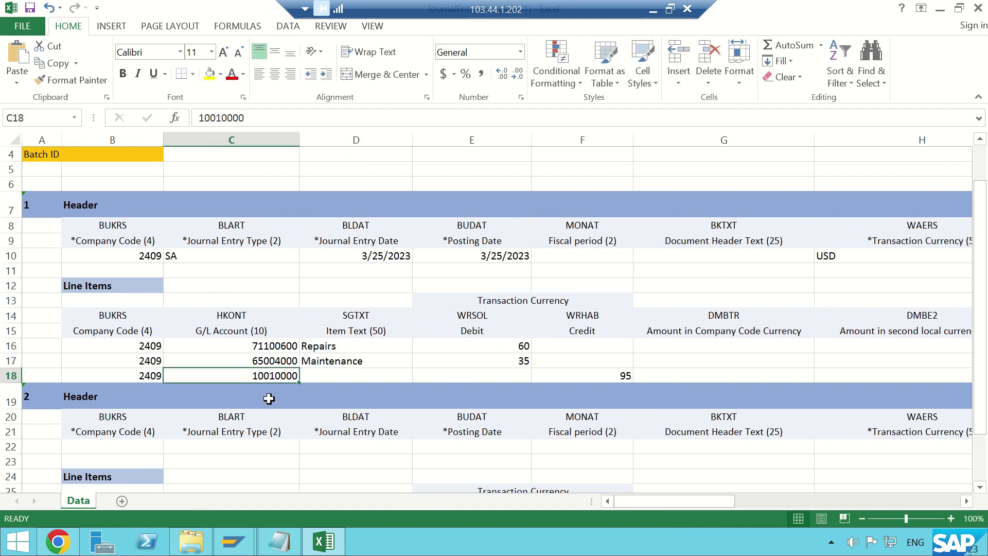
scroll(315, 399, down, 1)
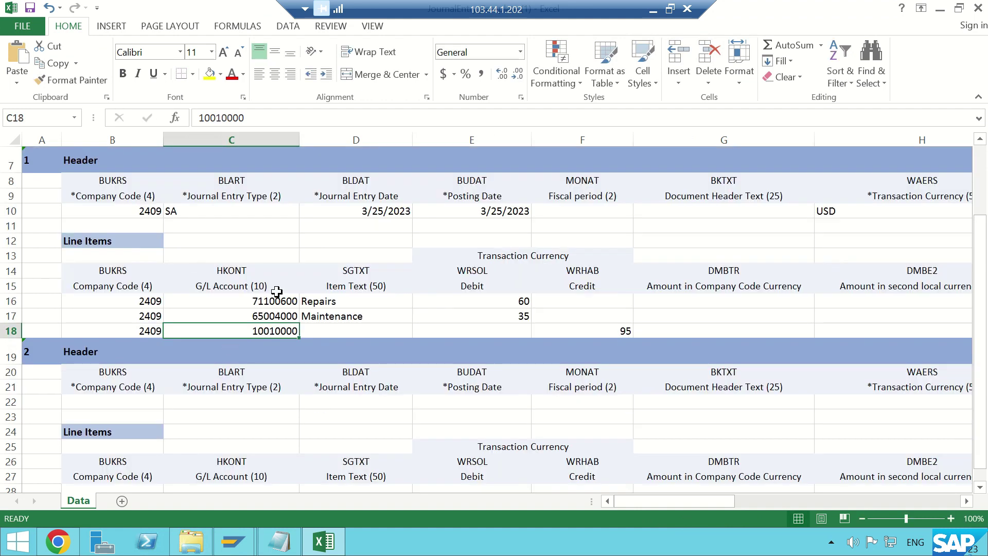
drag(154, 218, 617, 226)
drag(701, 223, 836, 214)
key(ctrl+c)
click(143, 402)
key(ctrl+v)
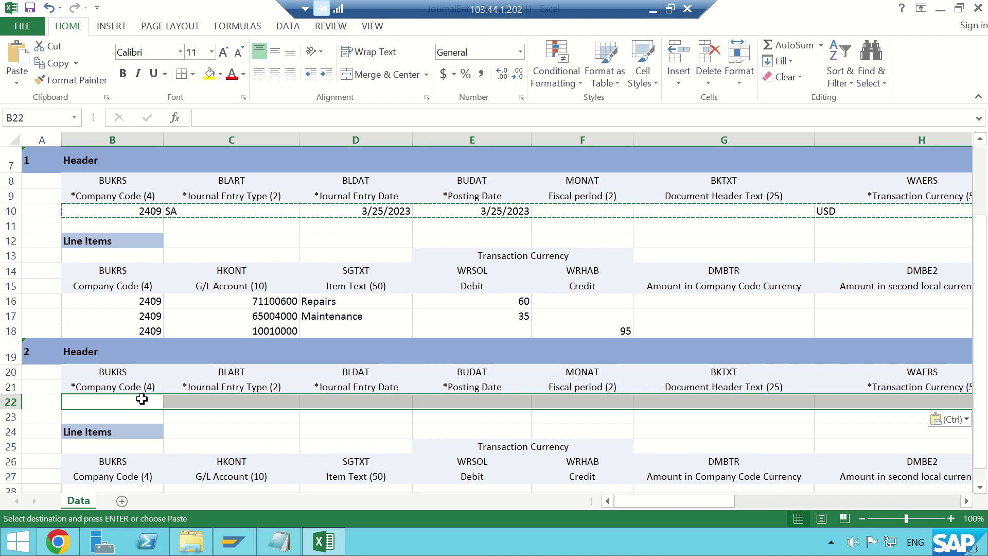
drag(720, 507, 674, 514)
Copy the Maintenance and 10010000 lines to row 28 and change both amounts to 40.
scroll(273, 363, down, 1)
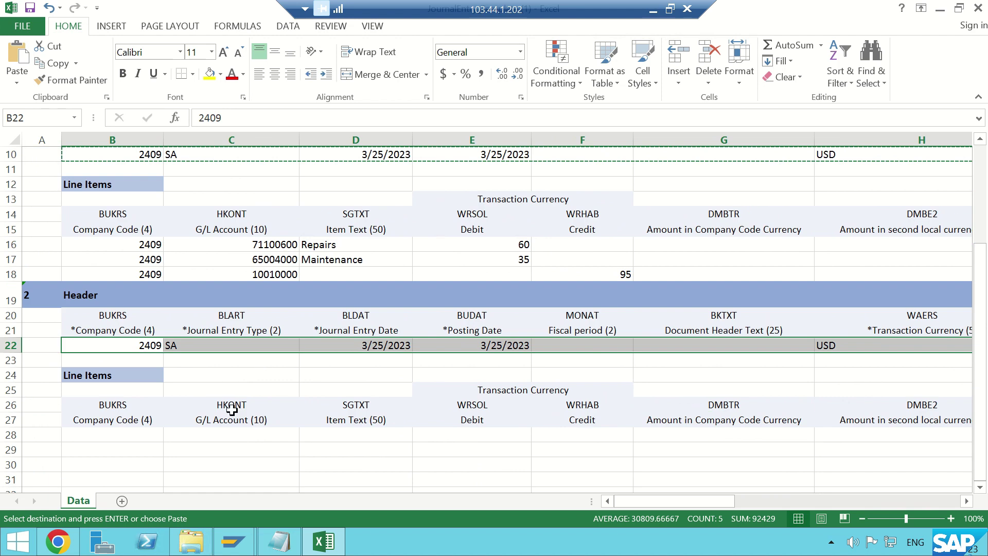
drag(138, 259, 588, 277)
key(ctrl+c)
click(142, 435)
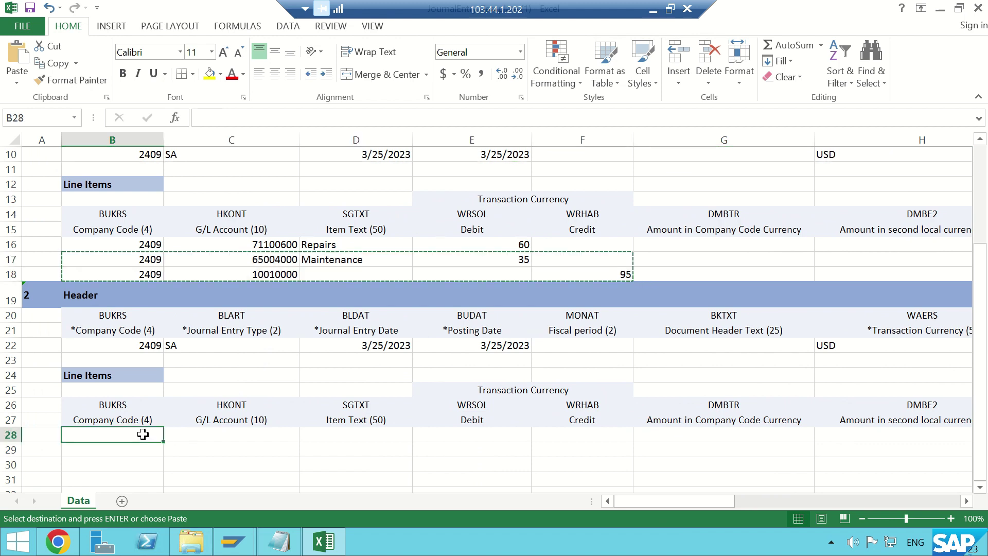
key(ctrl+v)
click(512, 438)
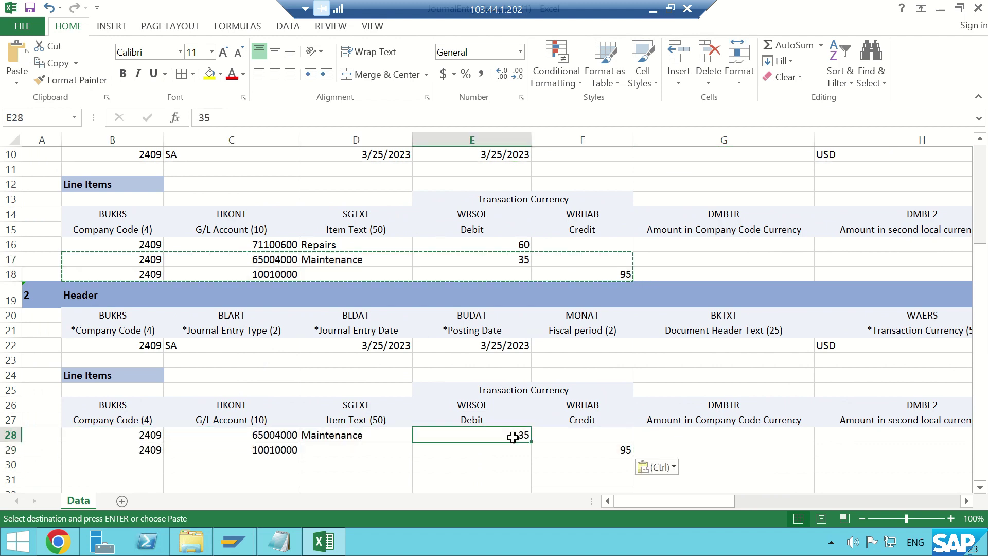
text(40)
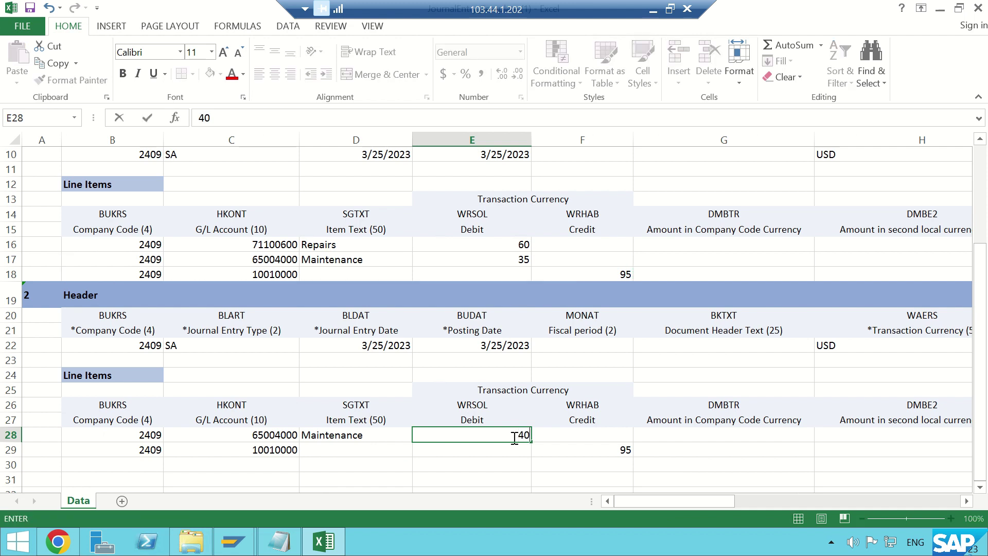
click(617, 445)
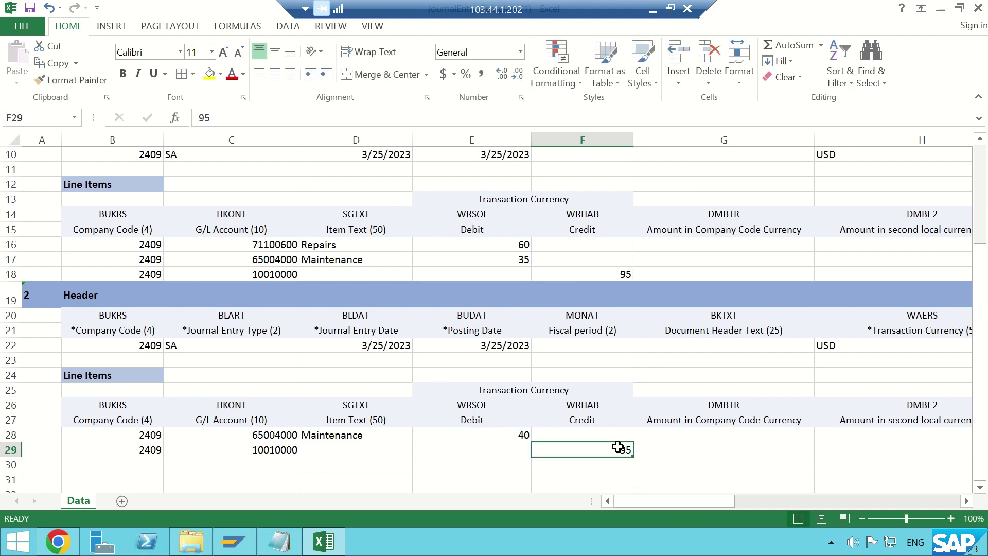
text(40)
click(753, 505)
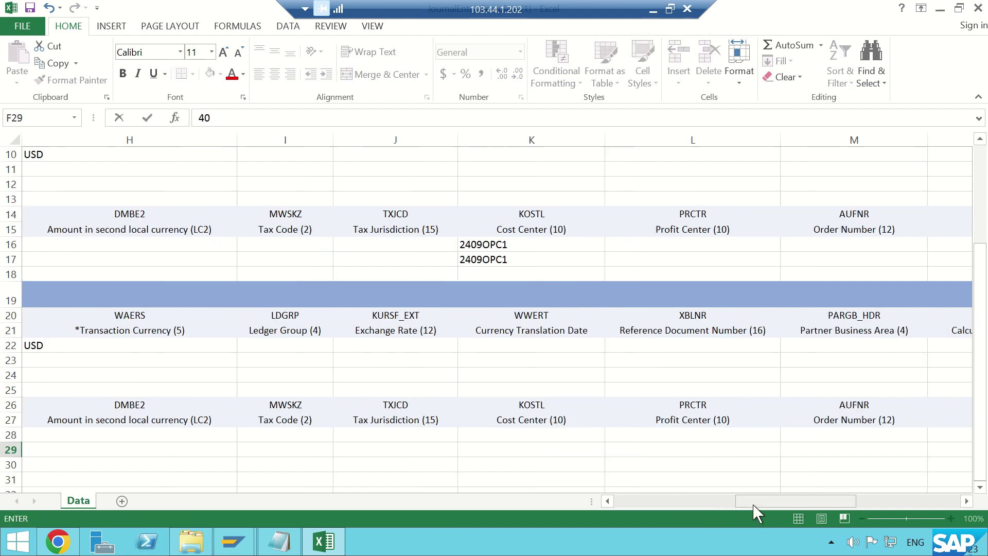
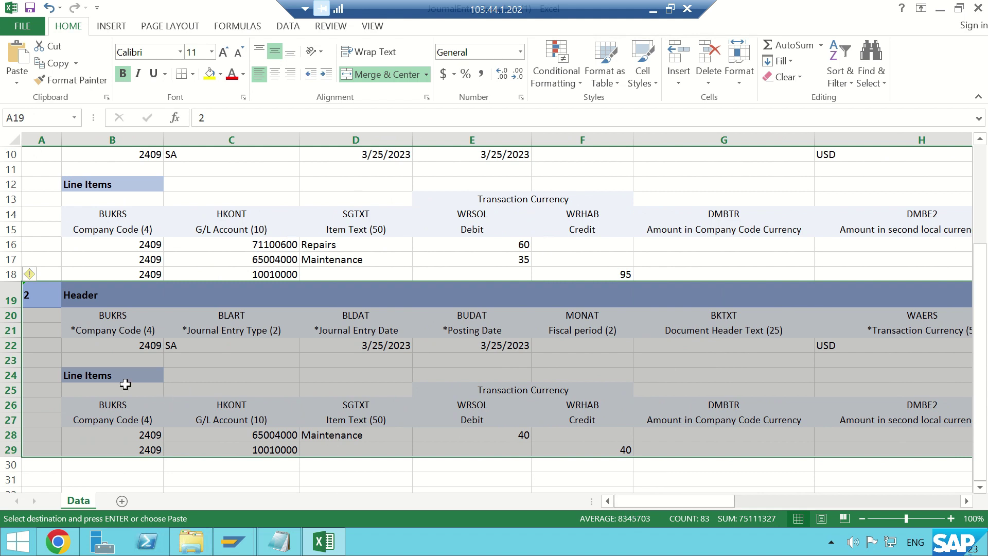
Paste a copy of the second entry block (rows 19–29) into rows 30–40.
click(43, 339)
drag(11, 299, 11, 443)
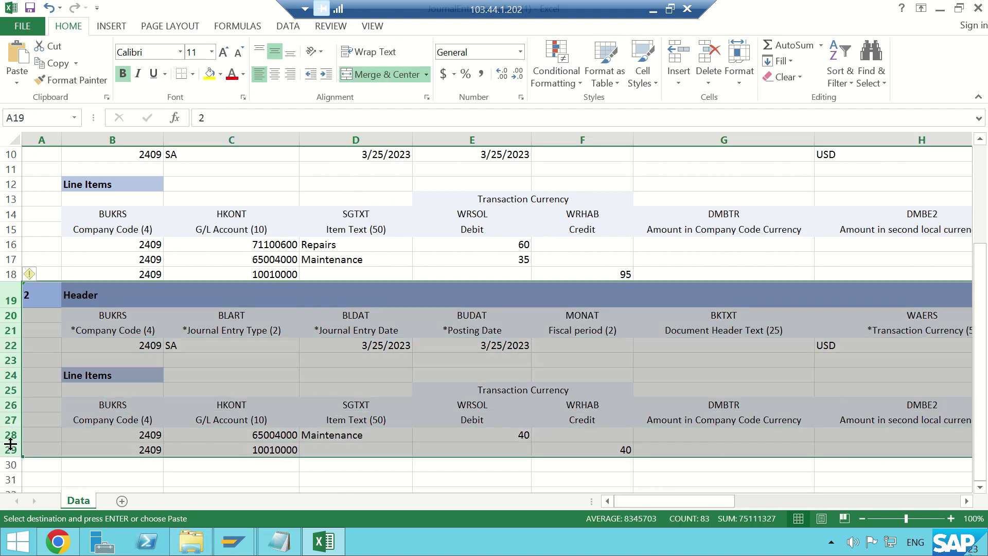
click(11, 464)
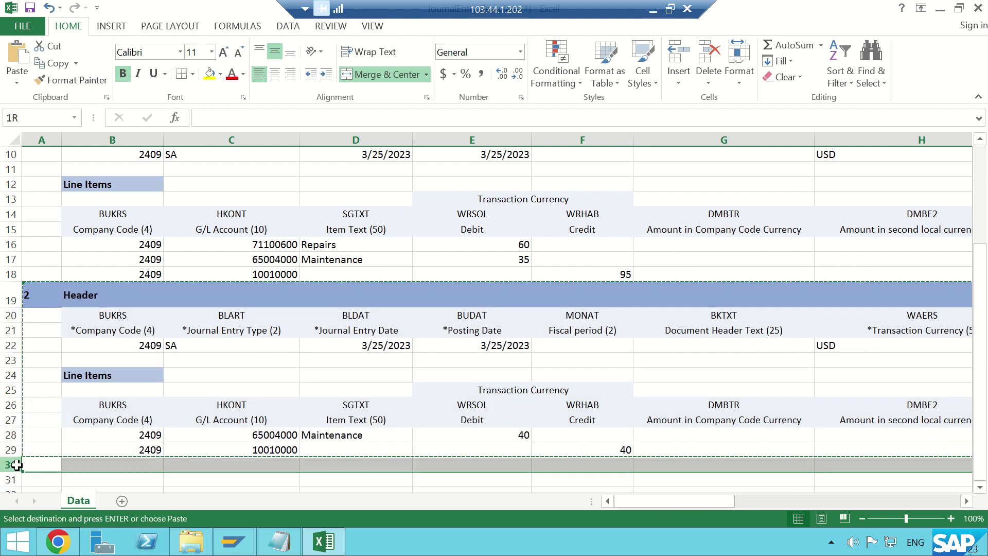
key(ctrl+v)
scroll(164, 433, down, 3)
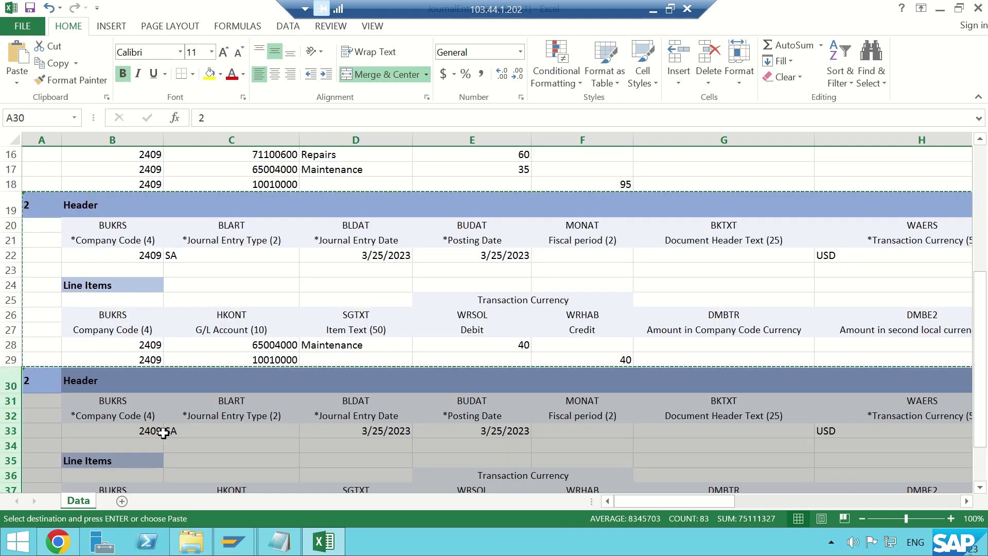
scroll(164, 433, down, 1)
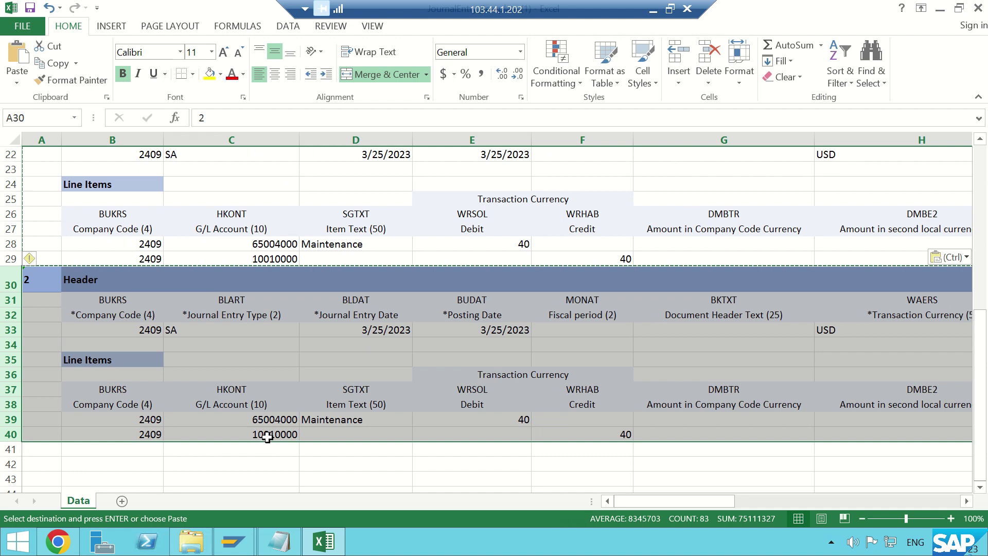
click(267, 436)
scroll(289, 335, up, 2)
Renumber the new entry as 3 and copy Repairs account 71100600 from C16.
click(42, 381)
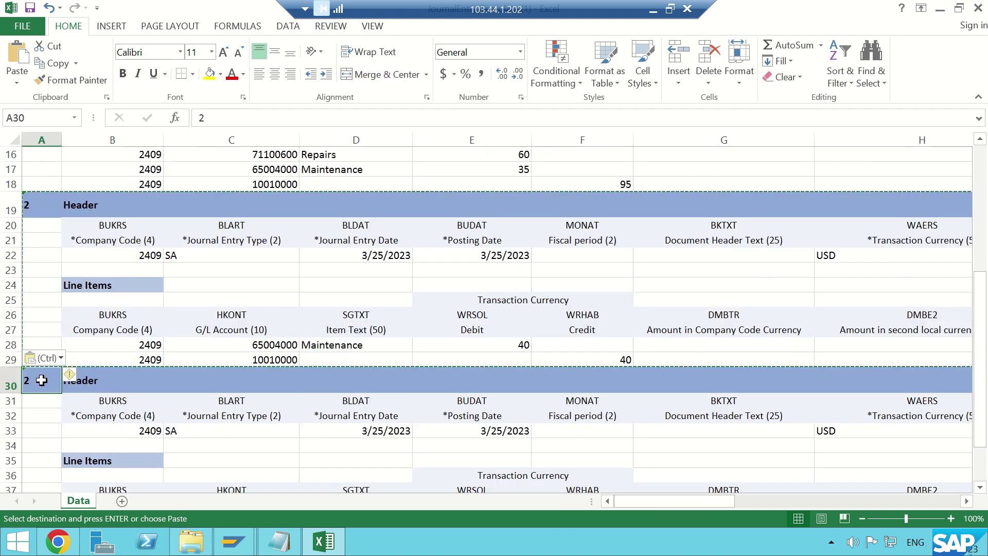
key(Escape)
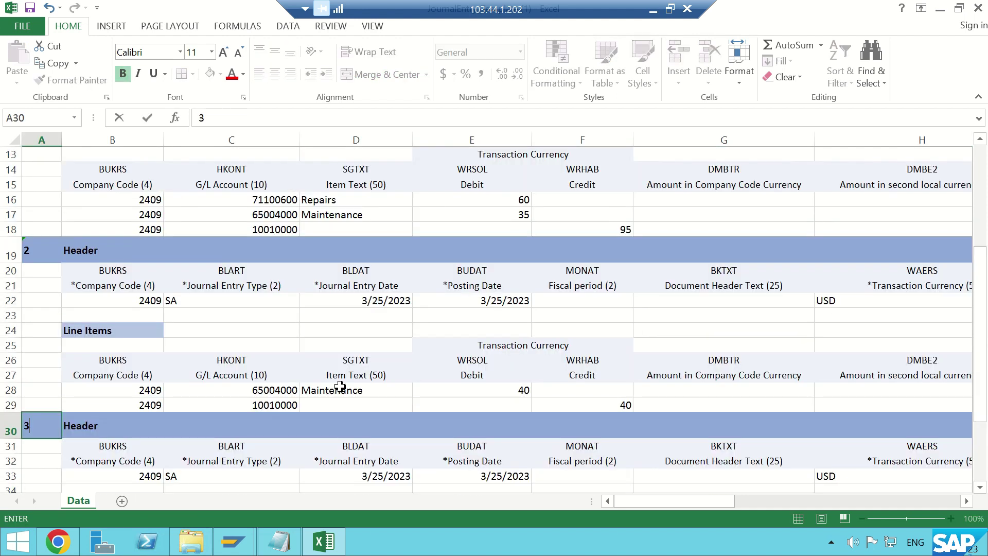
scroll(309, 361, up, 3)
click(270, 302)
scroll(314, 321, down, 1)
key(ctrl+c)
scroll(325, 343, down, 2)
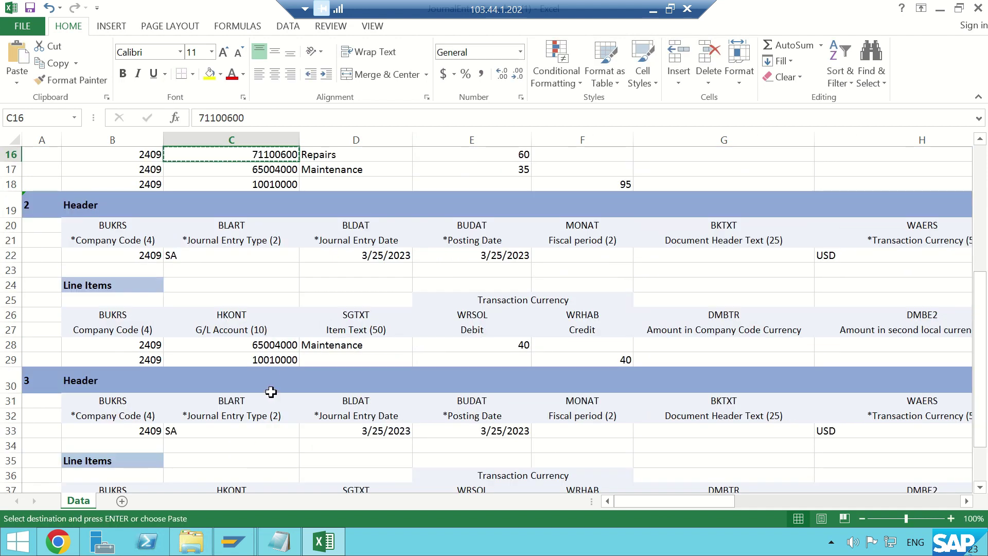
scroll(270, 392, down, 2)
Give entry 3 account 71100600 with text Repairs in row 39, debit 50 in E39 and credit 50 in F40.
scroll(274, 419, up, 1)
click(274, 419)
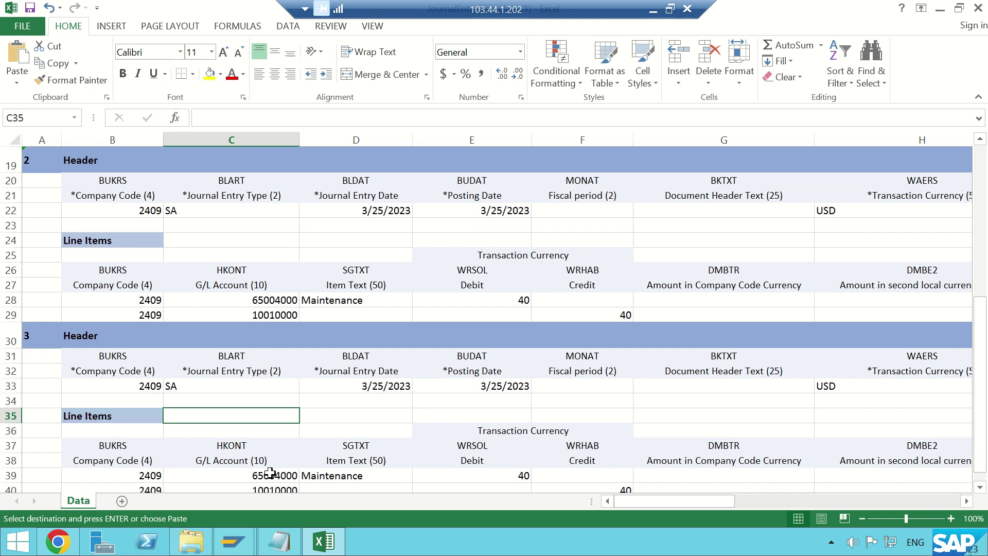
click(270, 472)
key(ctrl+v)
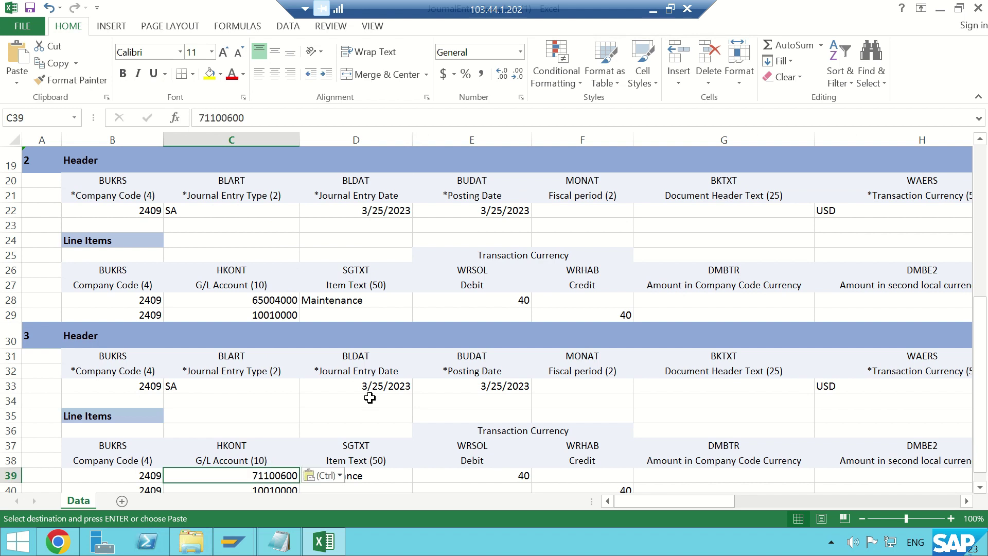
scroll(363, 338, up, 2)
click(332, 200)
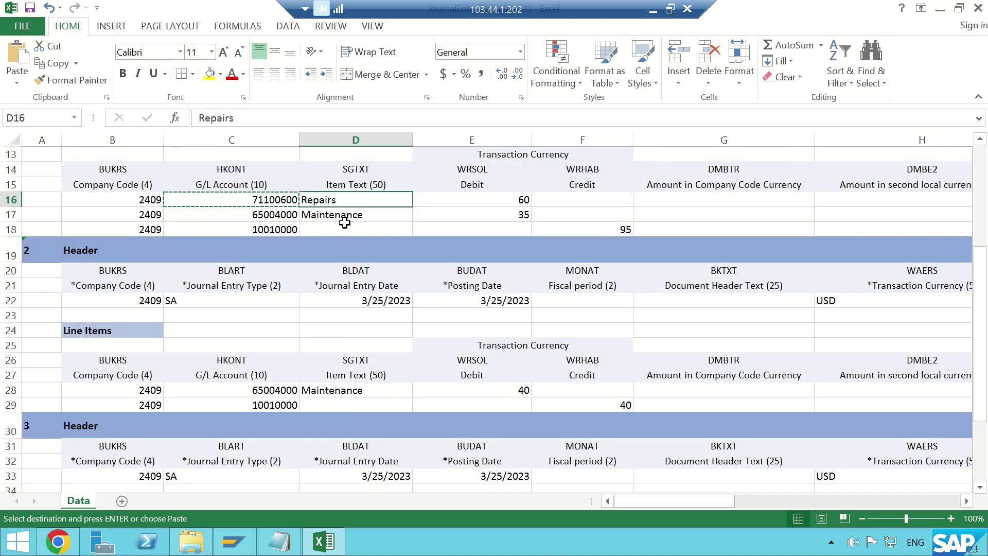
scroll(364, 408, down, 3)
click(349, 421)
key(ctrl+v)
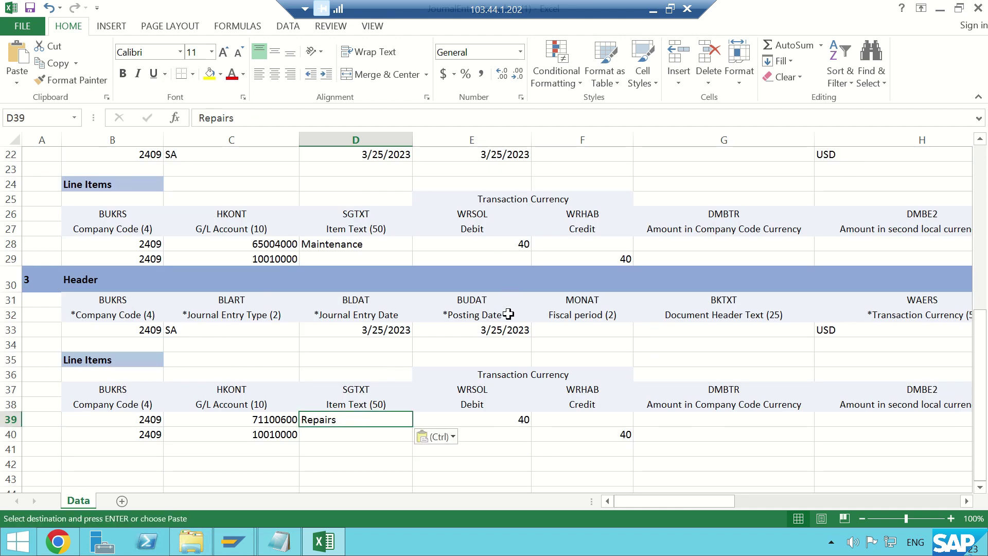
click(509, 420)
text(50)
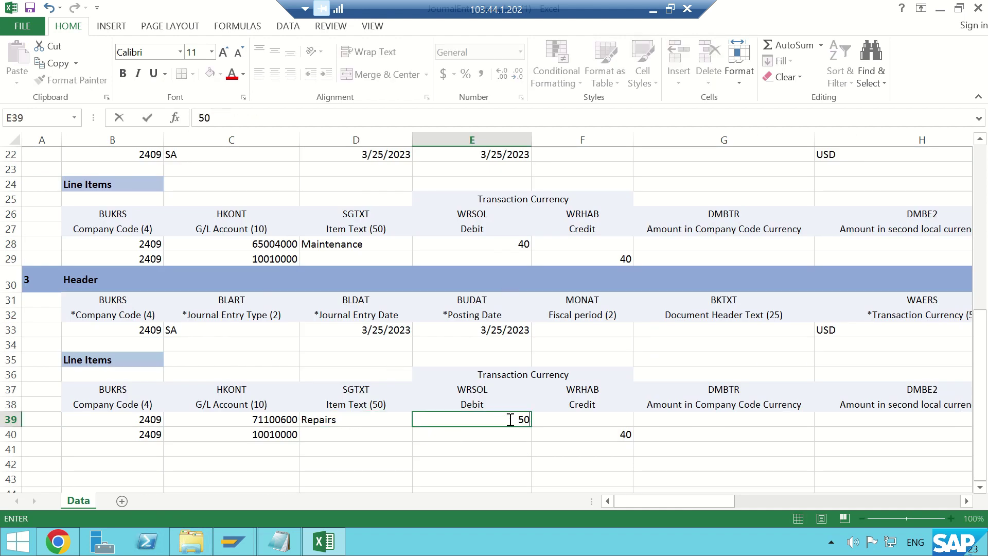
click(618, 433)
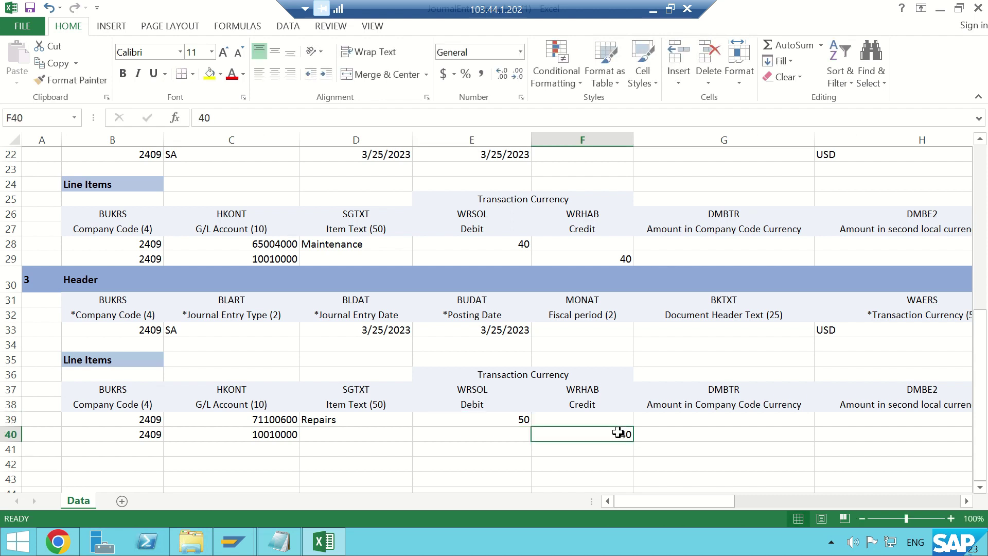
text(50)
Change the debit line's segment in T39 from 1000_A to 1000_B.
click(764, 503)
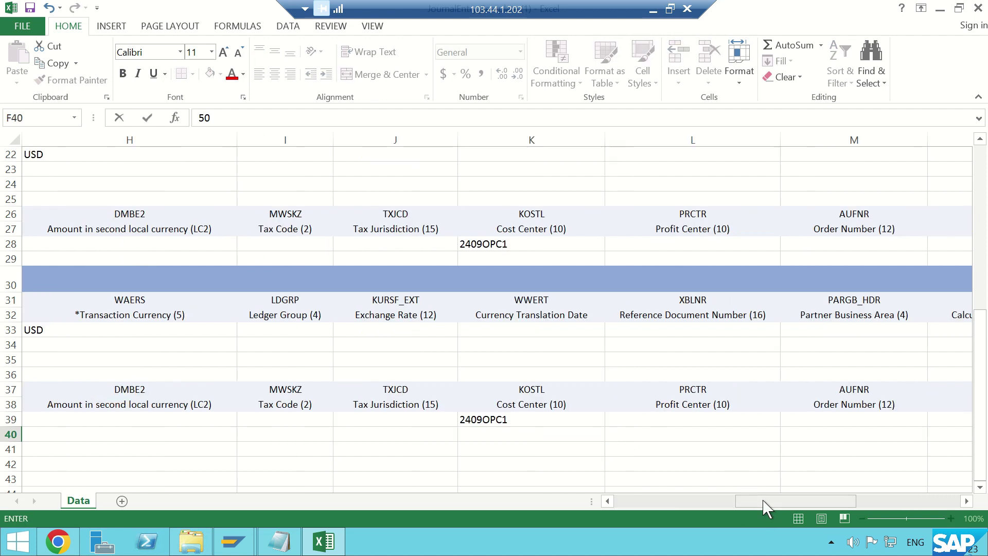
click(875, 501)
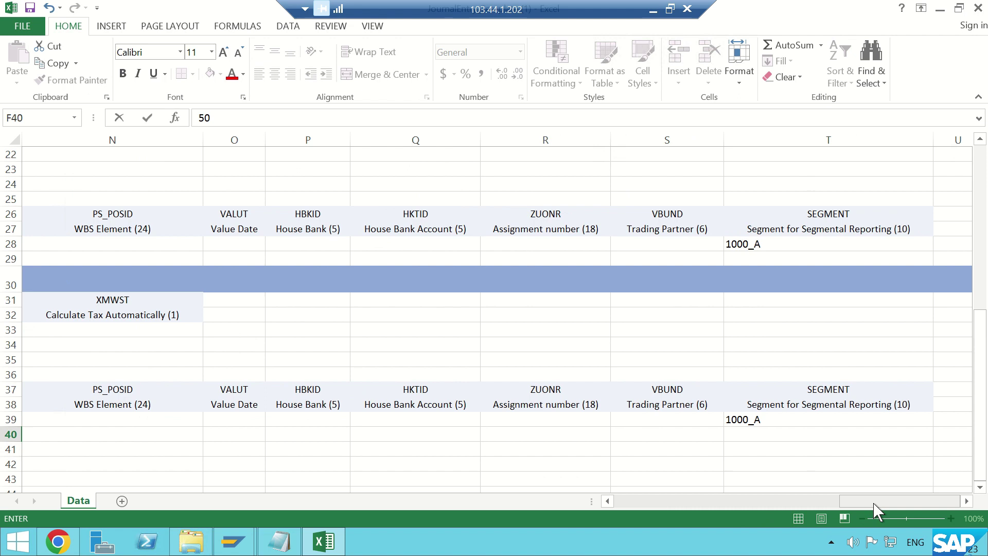
click(767, 425)
double_click(768, 419)
key(BackSpace)
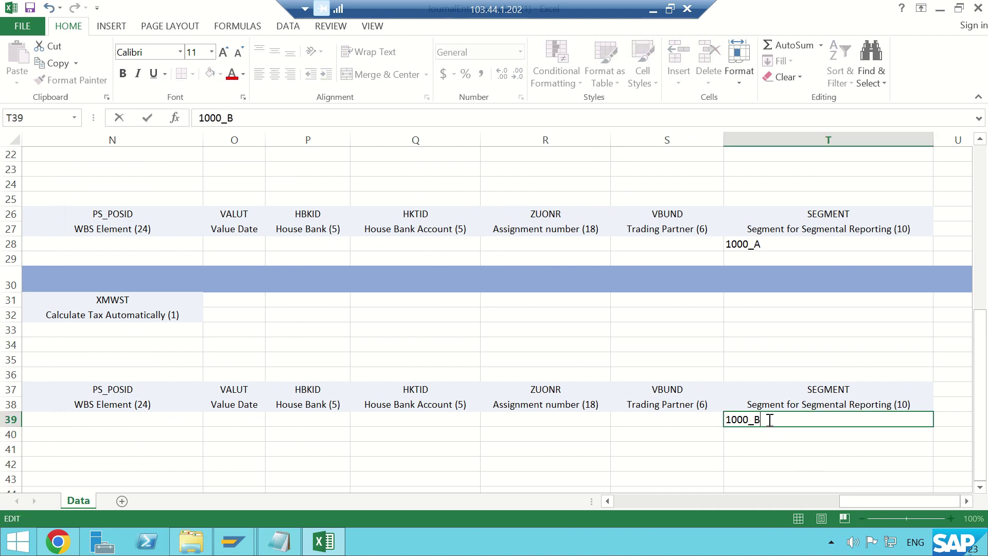
text(B)
click(634, 502)
click(634, 502)
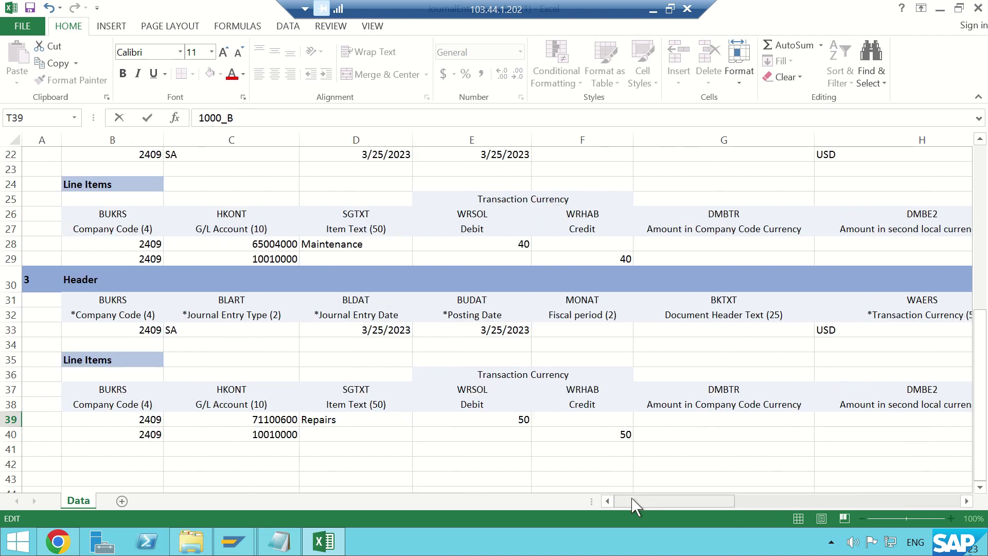
scroll(142, 351, up, 3)
scroll(143, 351, up, 4)
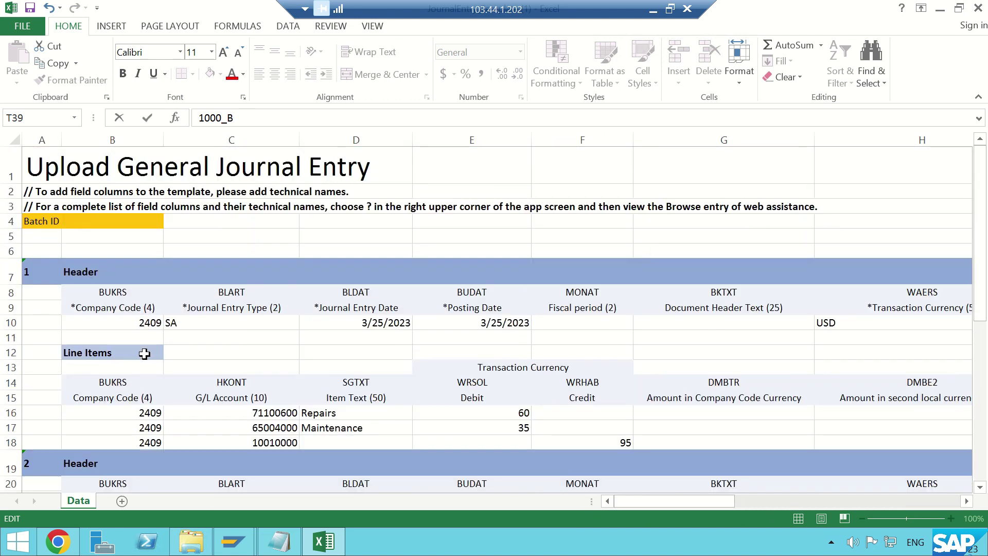
scroll(113, 380, down, 5)
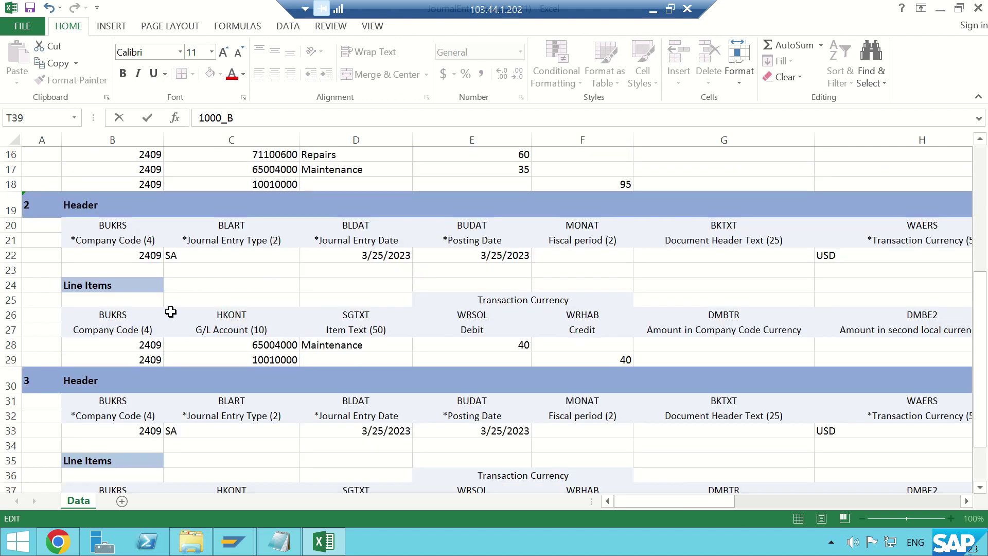
scroll(146, 351, down, 4)
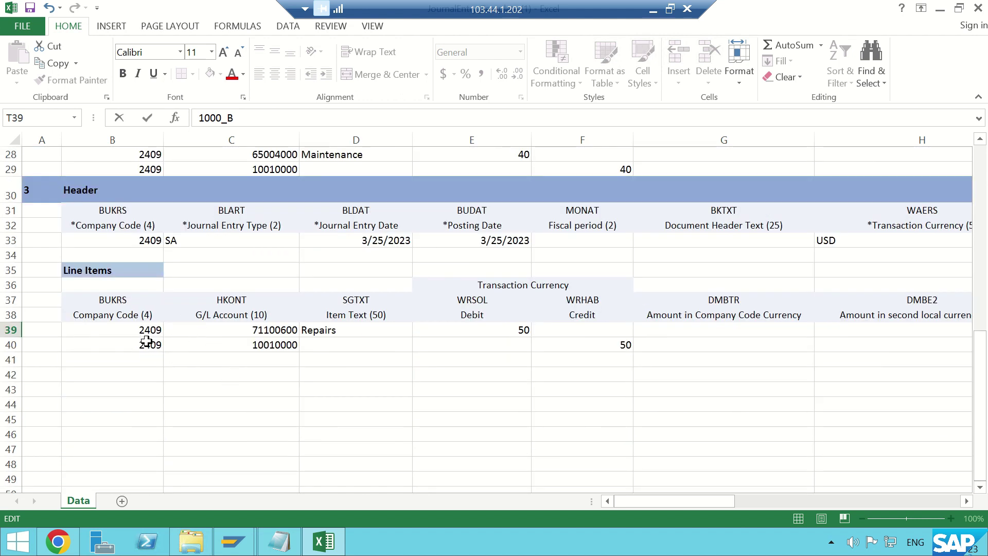
scroll(146, 341, up, 3)
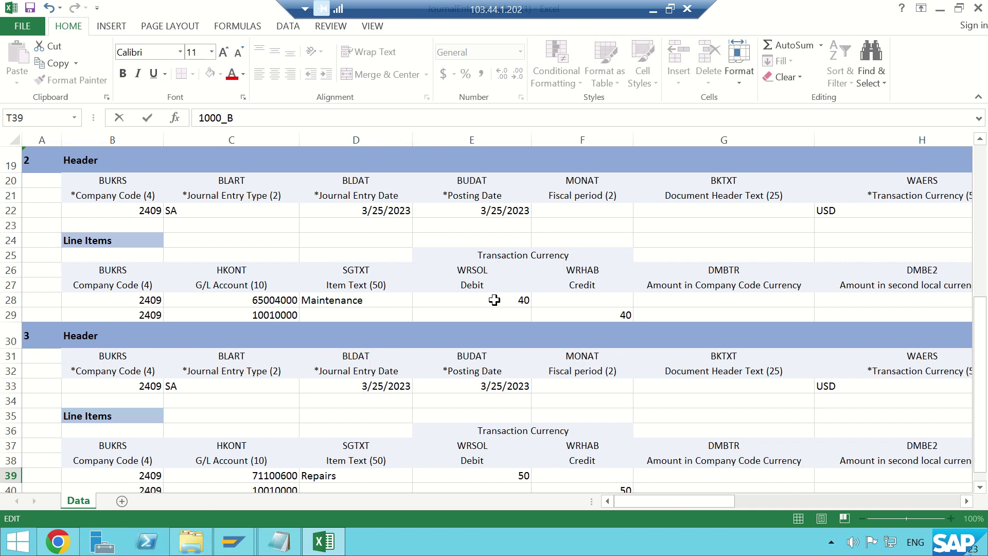
Save a copy of the workbook in the Downloads folder under the name 2409_JE_25032023.
click(31, 26)
click(38, 154)
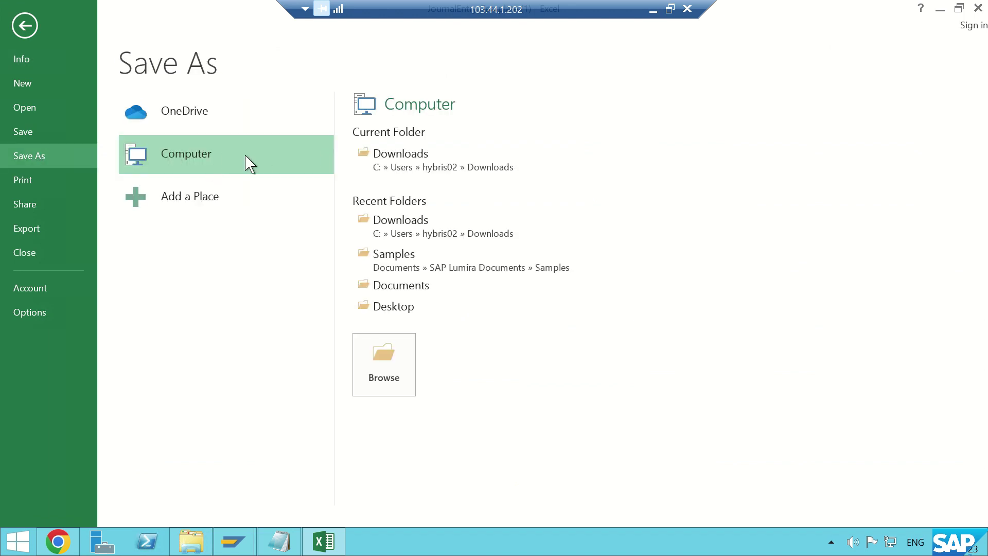
click(433, 160)
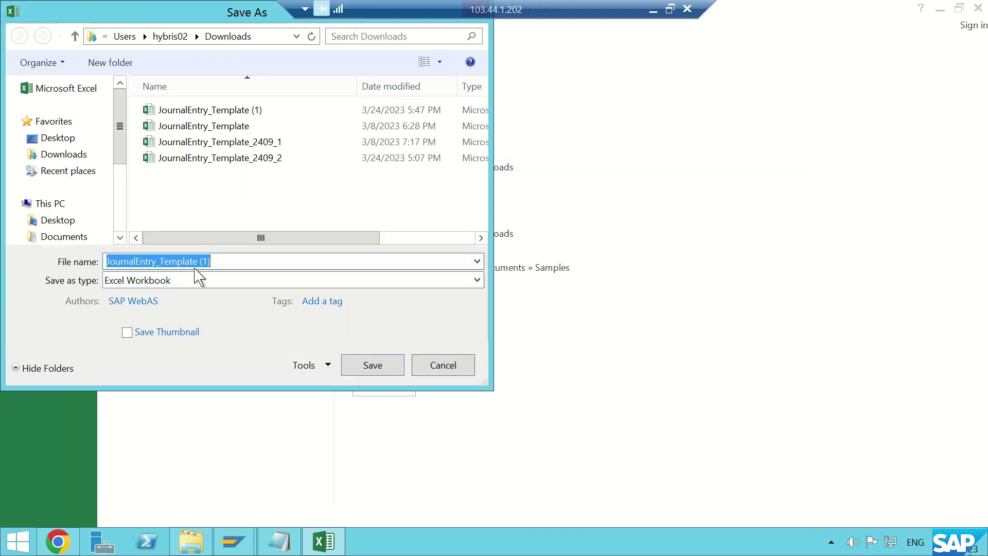
click(252, 267)
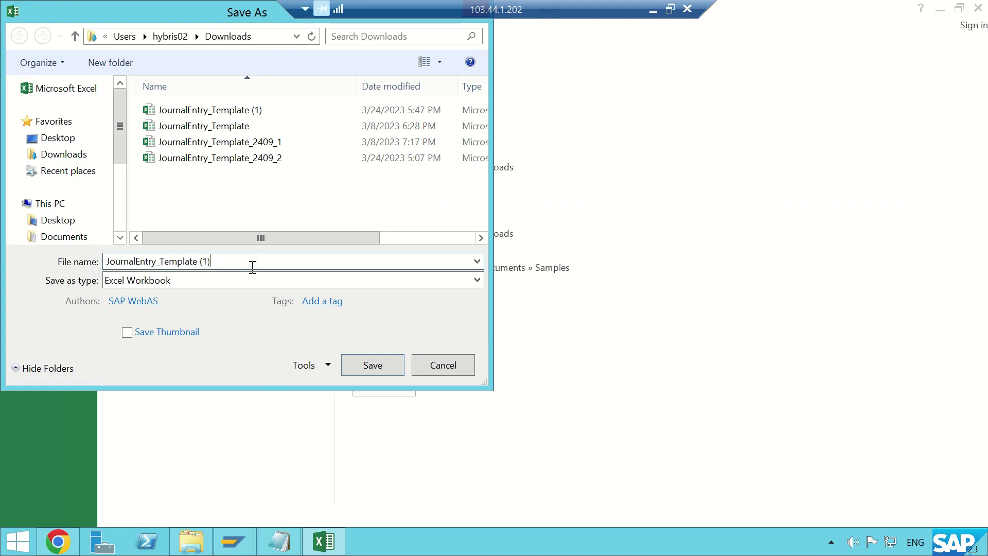
drag(253, 267, 105, 264)
text(2409_JE_25032023)
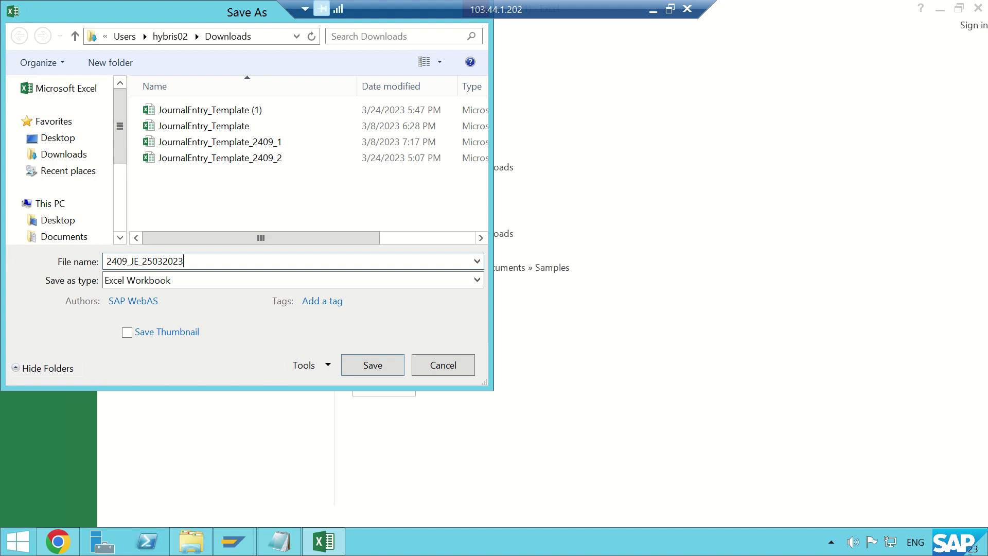
click(373, 365)
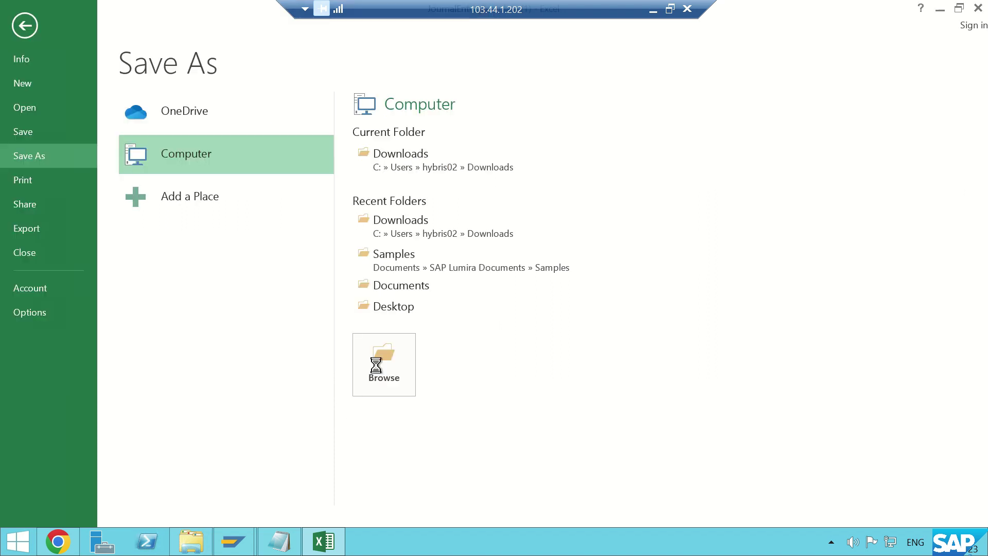
Upload 2409_JE_25032023.xlsx in the Fiori upload app, creating held entries 001–003.
scroll(81, 356, down, 3)
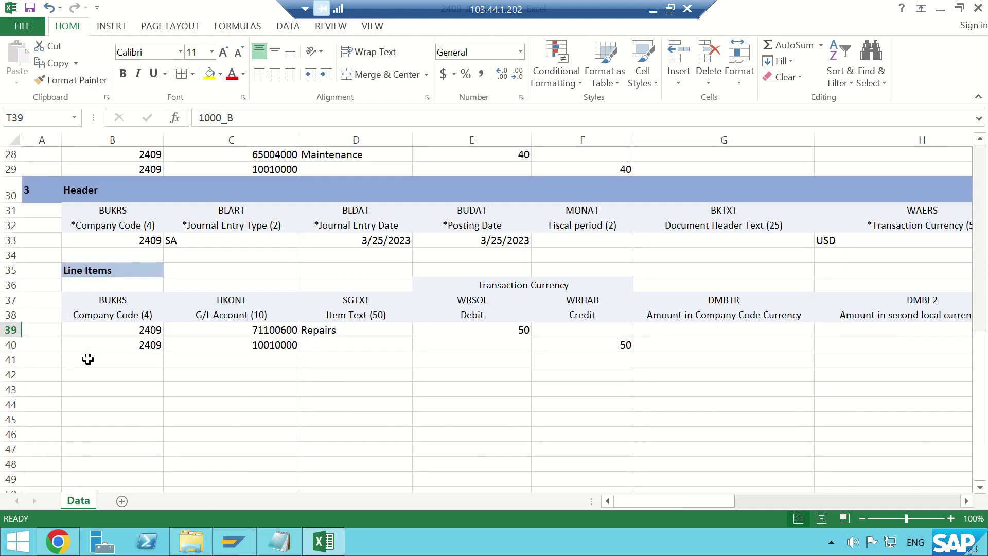
scroll(88, 360, up, 9)
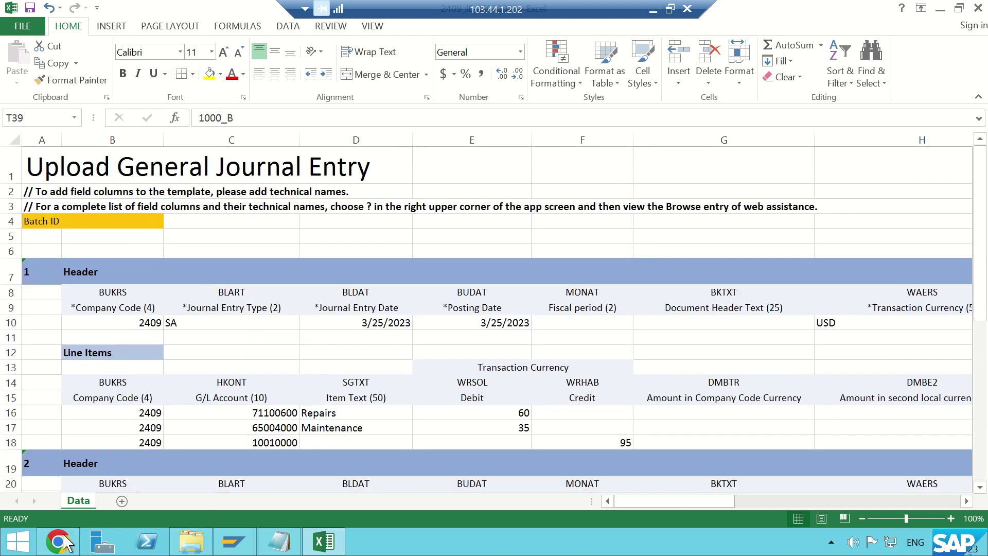
click(58, 542)
click(138, 15)
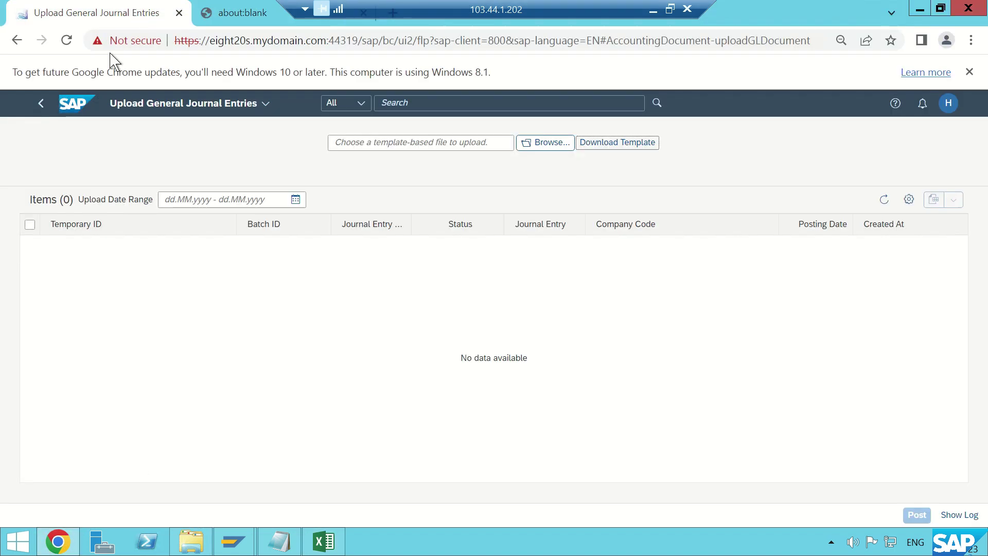
click(545, 151)
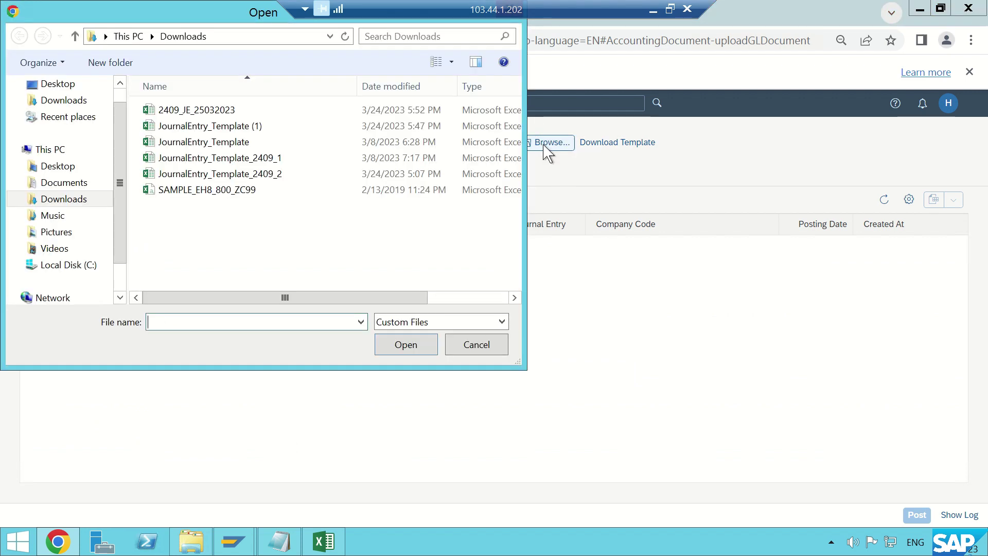
click(412, 87)
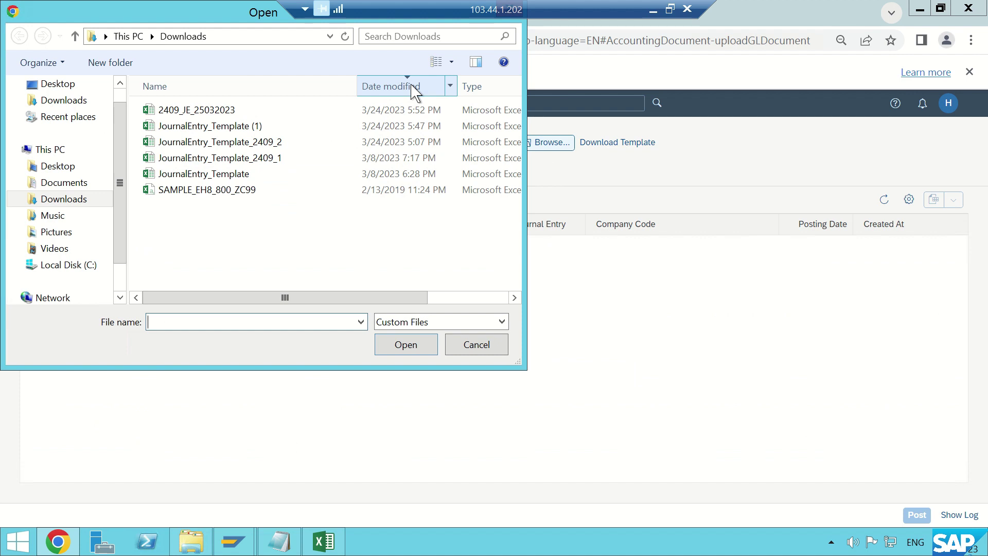
double_click(219, 111)
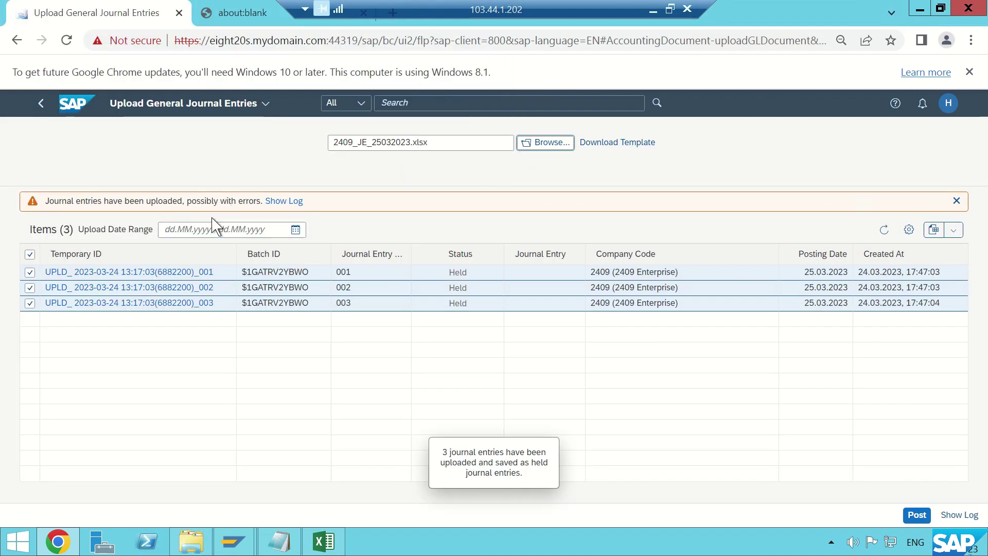
Open the upload's Application Logs, showing one Warning log with 7 items.
drag(67, 203, 161, 203)
click(180, 205)
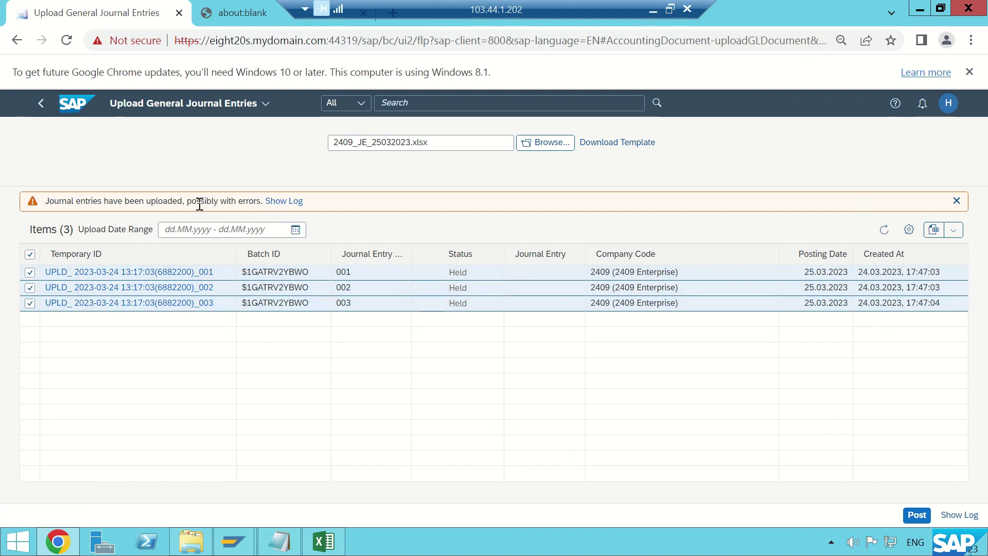
drag(196, 201, 252, 201)
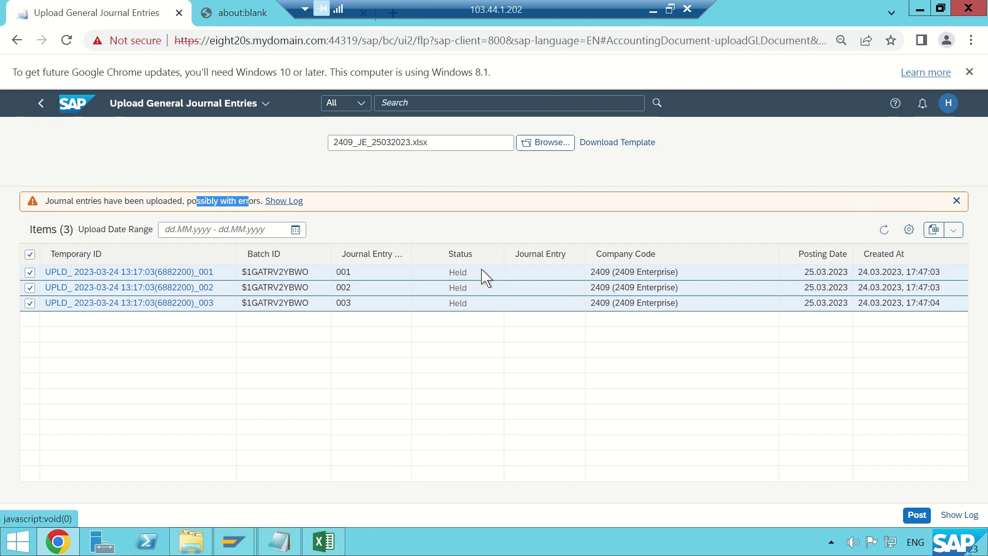
click(961, 514)
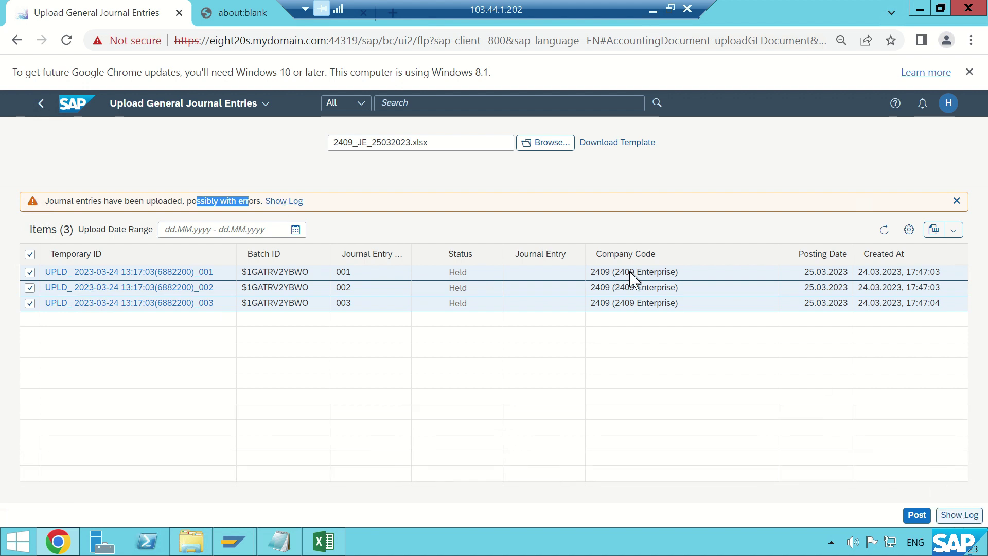
click(287, 202)
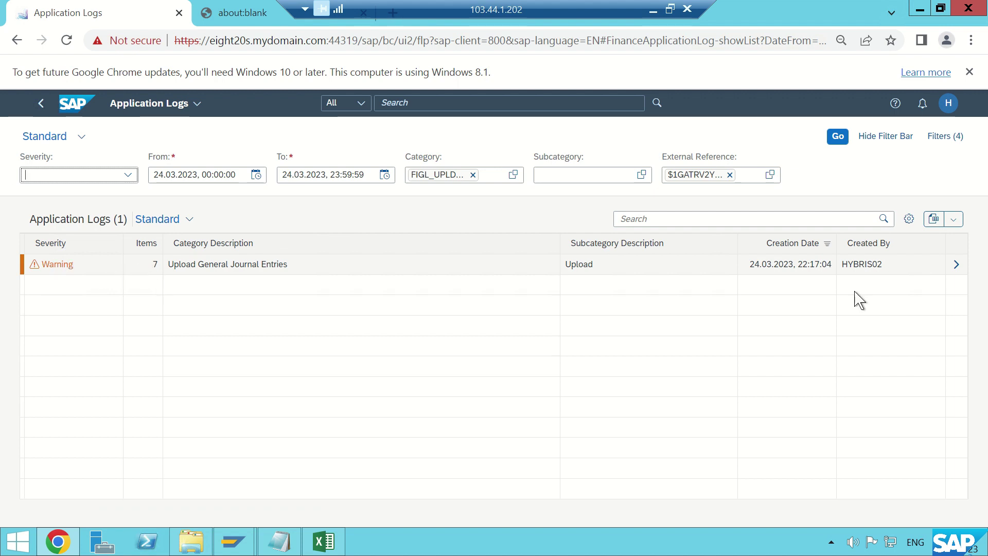
click(956, 266)
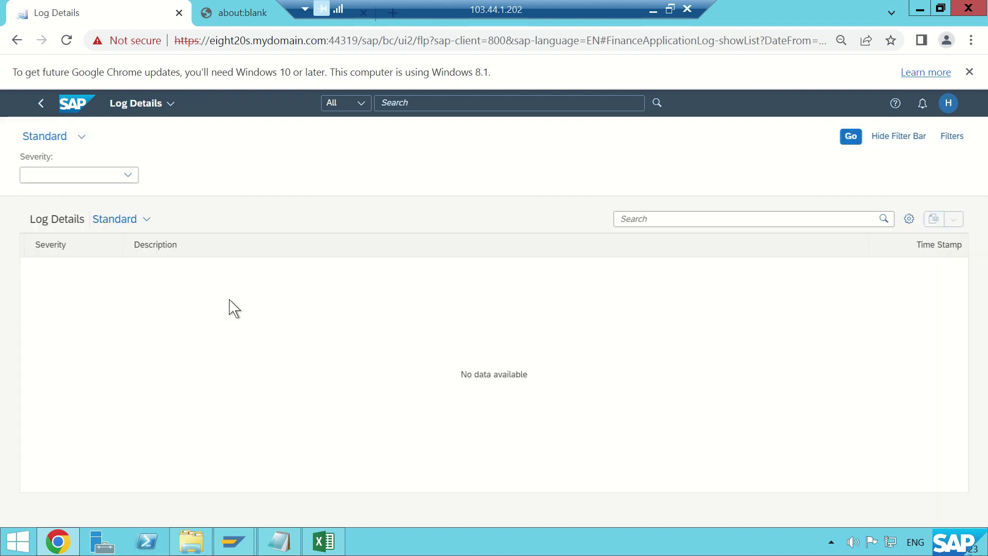
drag(21, 267, 75, 268)
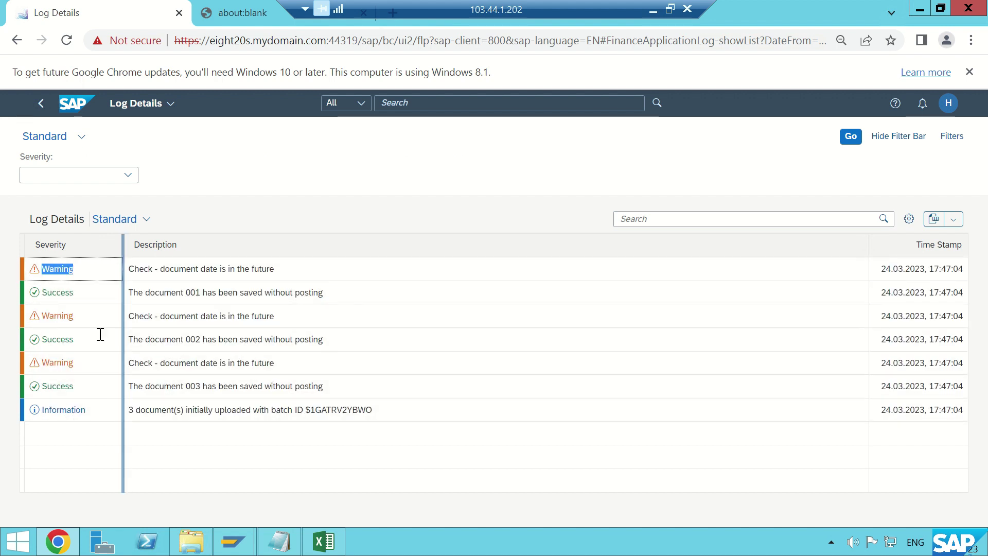
drag(179, 317, 269, 319)
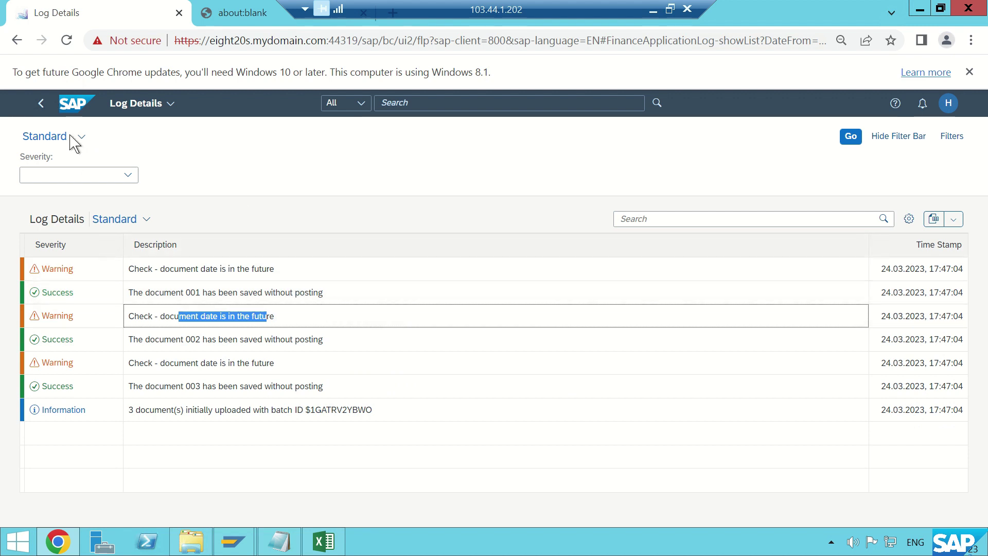
click(42, 105)
click(43, 105)
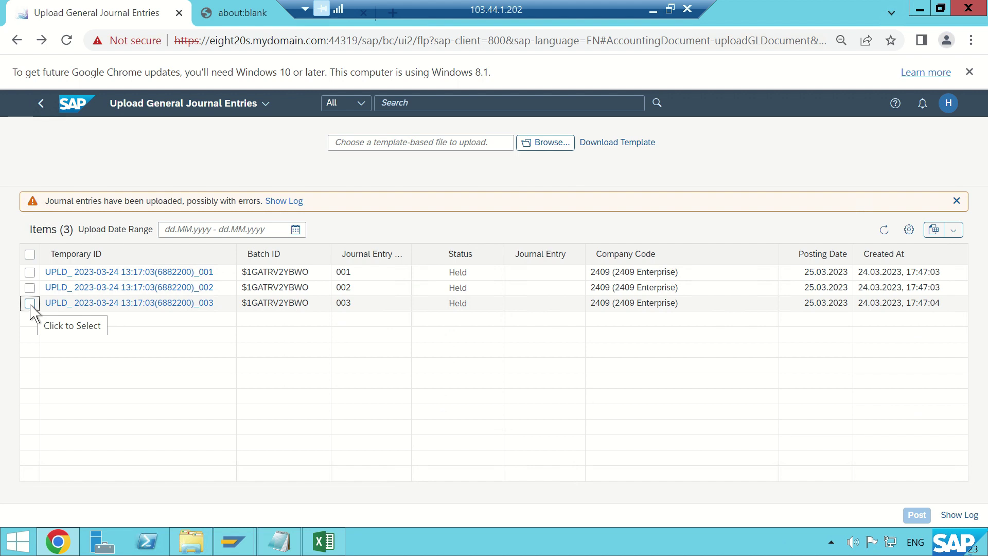
Select held journal entries 001–003 for company code 2409.
click(30, 304)
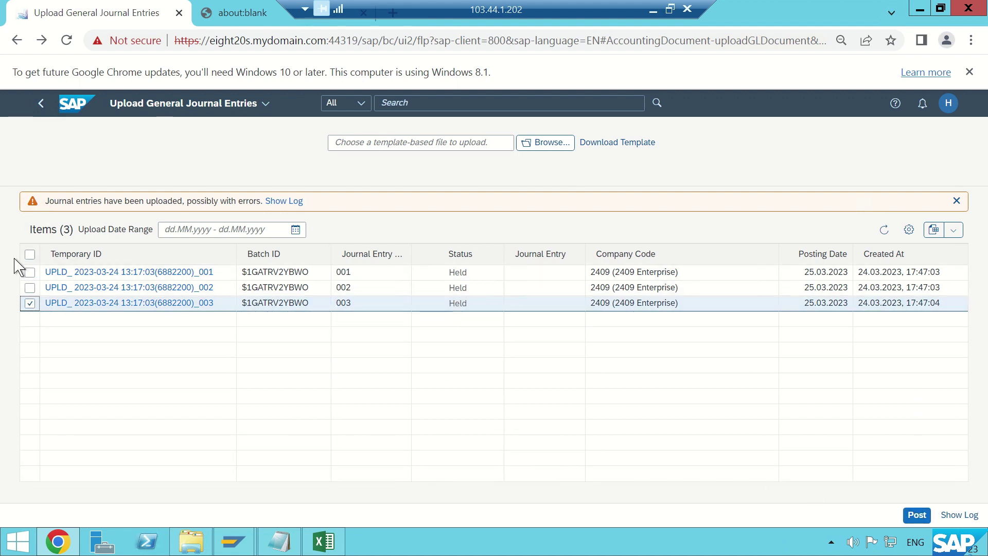
click(30, 254)
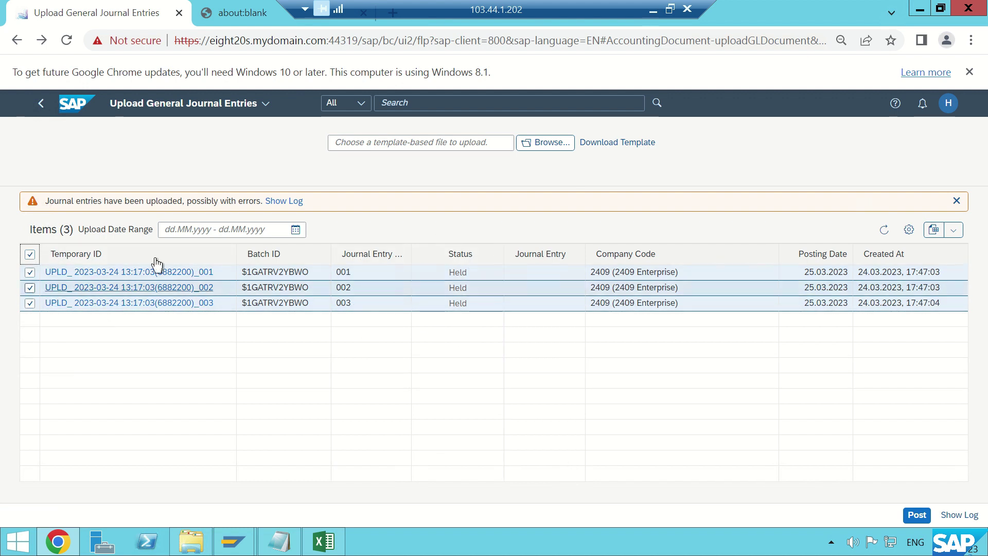
Post the selected entries with Ignore and Post, confirming documents 1000013–1000015.
click(925, 517)
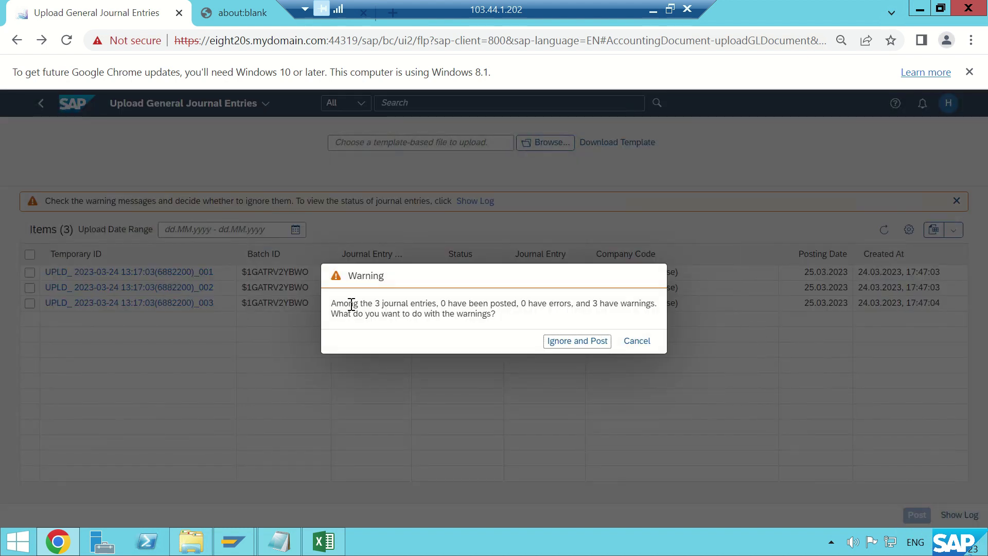
drag(359, 305, 444, 309)
click(584, 344)
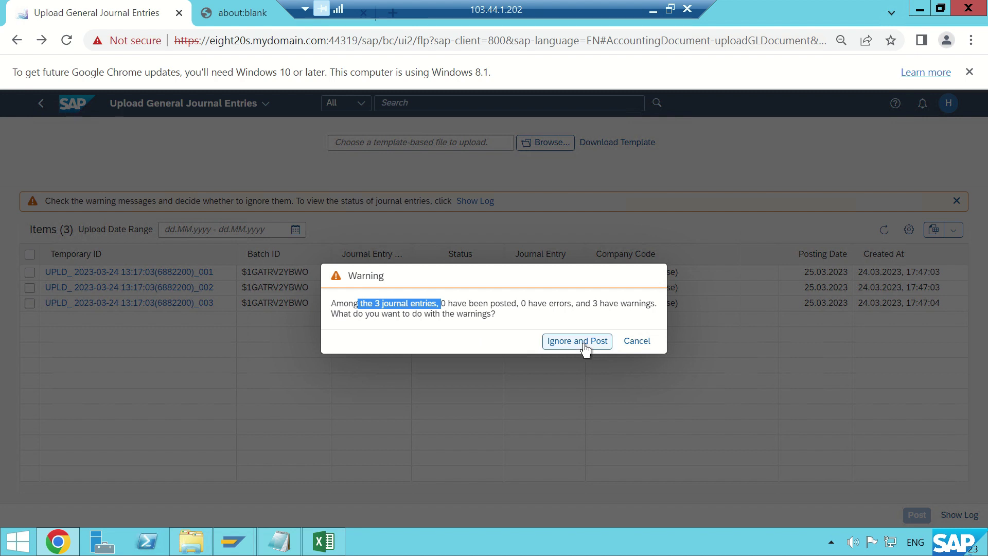
click(585, 344)
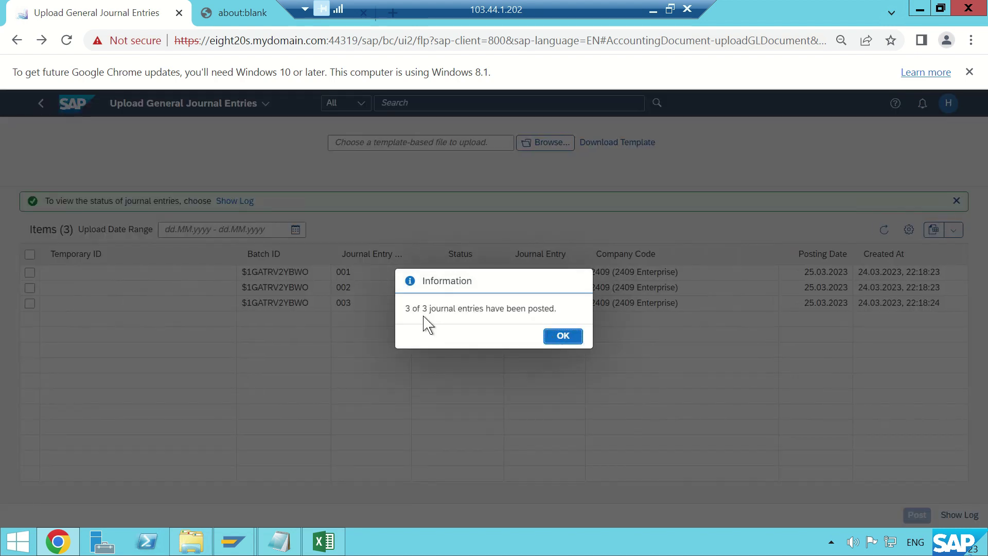
drag(410, 310, 551, 326)
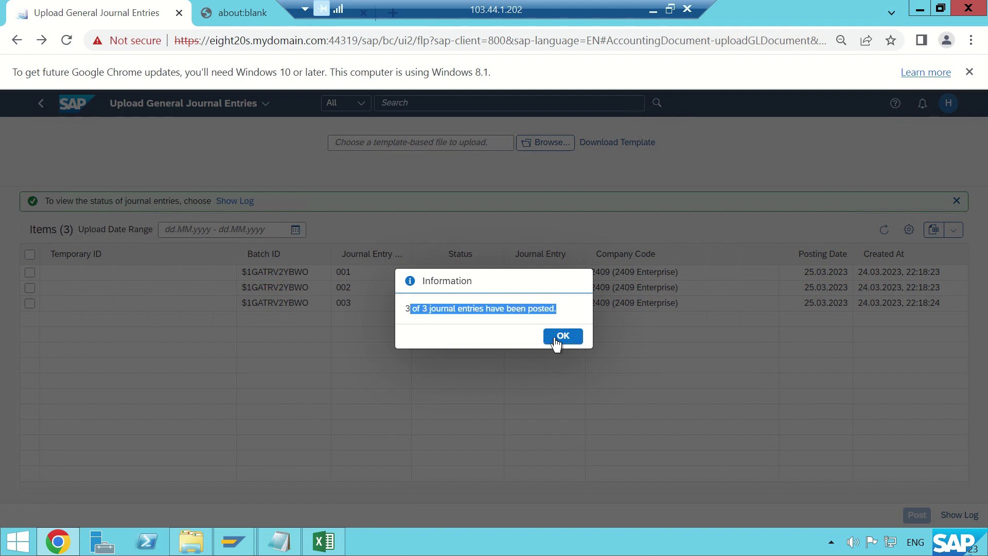
click(560, 338)
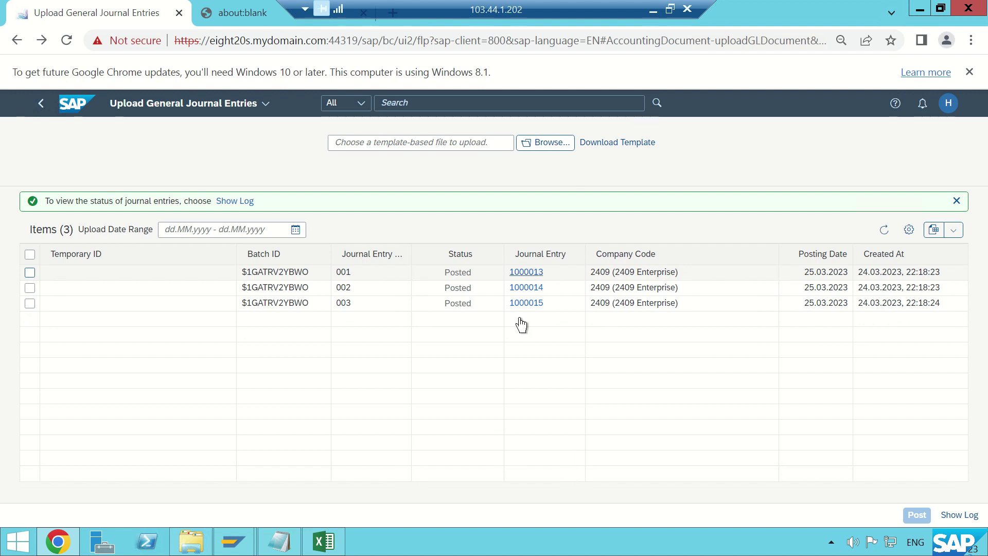
Open entry 1000013 in Manage Journal Entries and switch to its T-Account View.
click(530, 274)
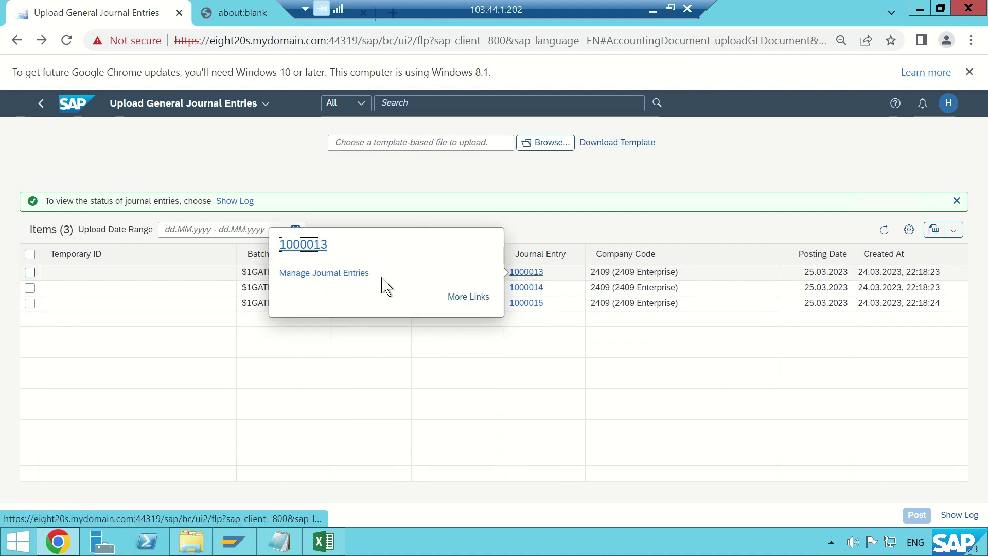
click(328, 277)
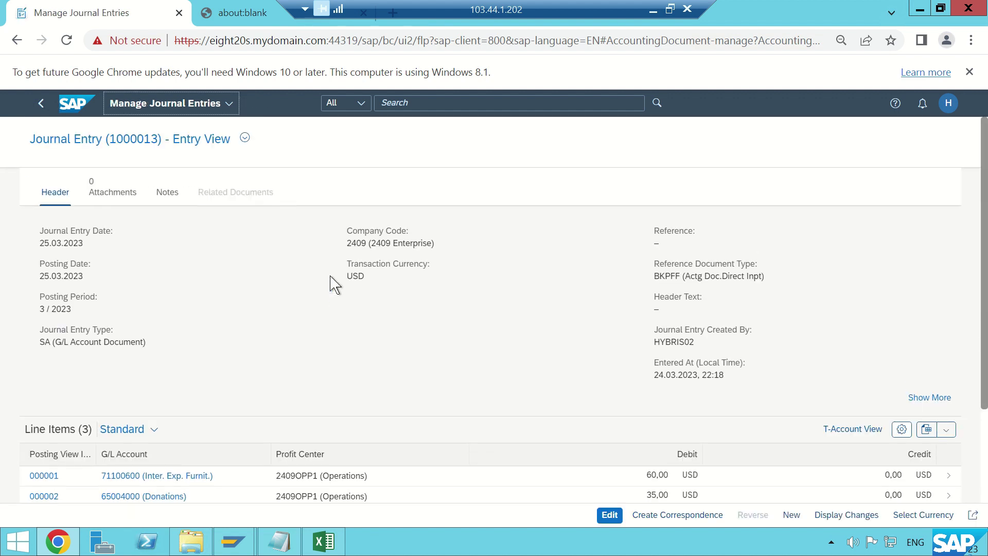
scroll(448, 376, down, 1)
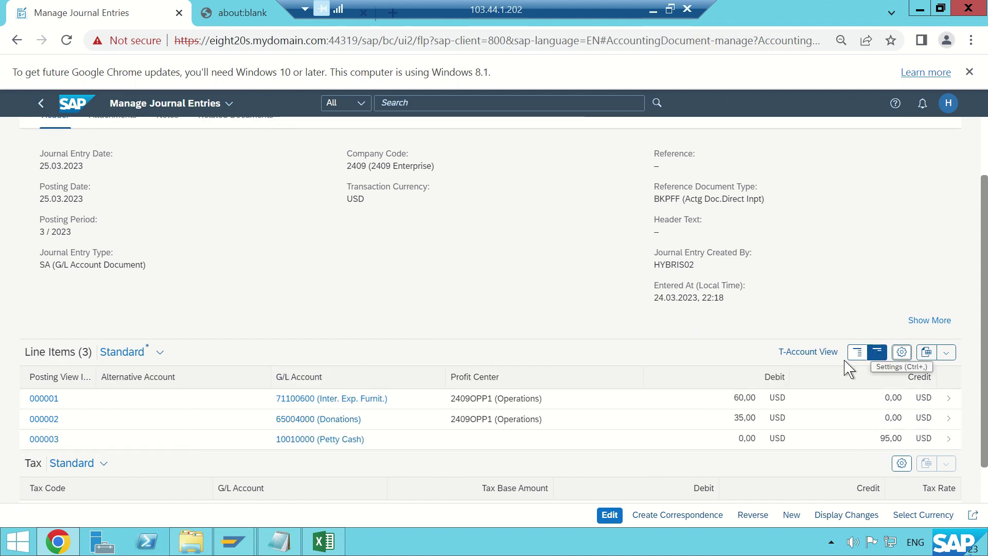
click(794, 355)
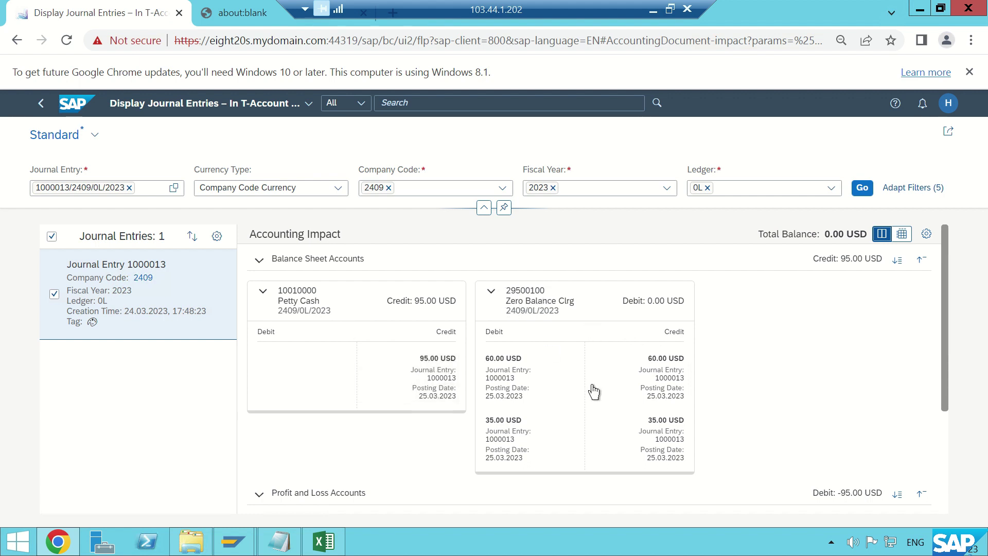
Review the Petty Cash 95, Donations 35 and Inter. Exp. Furnit. 60 T-accounts, then return to the entry details.
scroll(593, 391, down, 3)
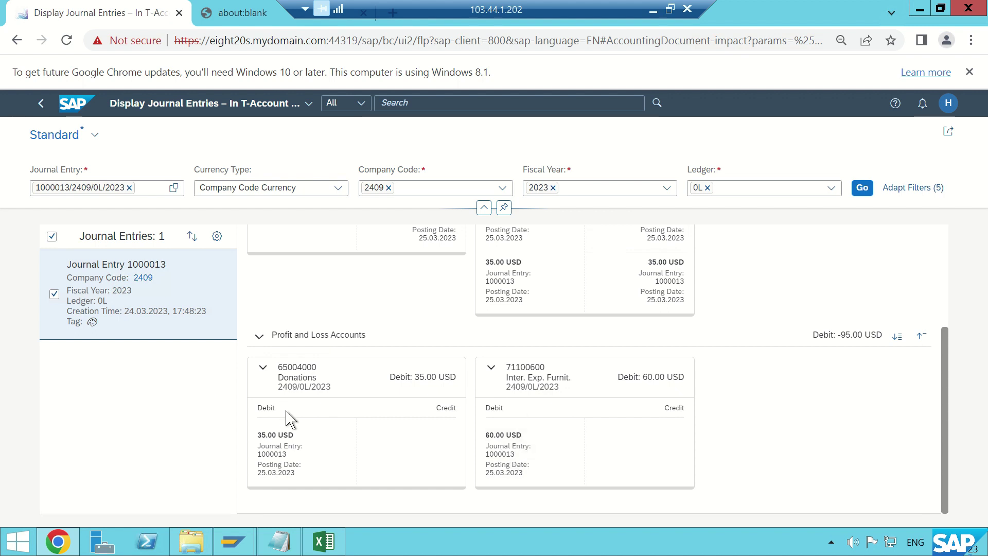
click(40, 105)
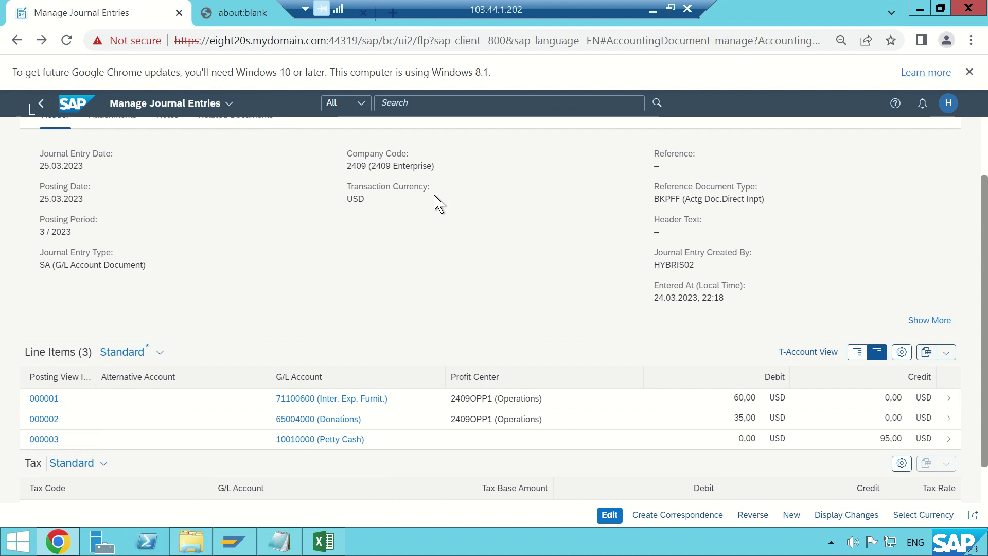
Inspect line item 000001 (Repairs, 60,00 USD), then return to Upload General Journal Entries.
click(950, 407)
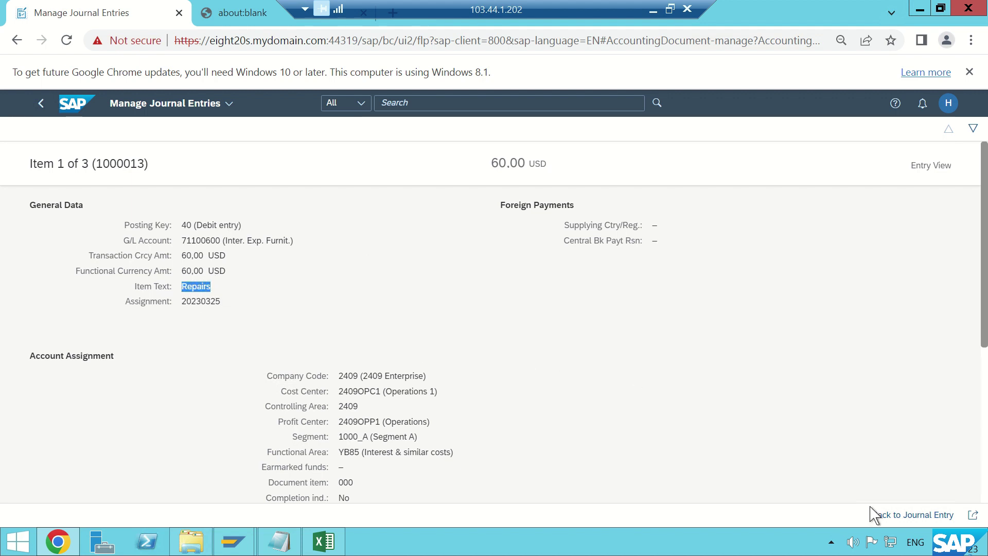
click(903, 514)
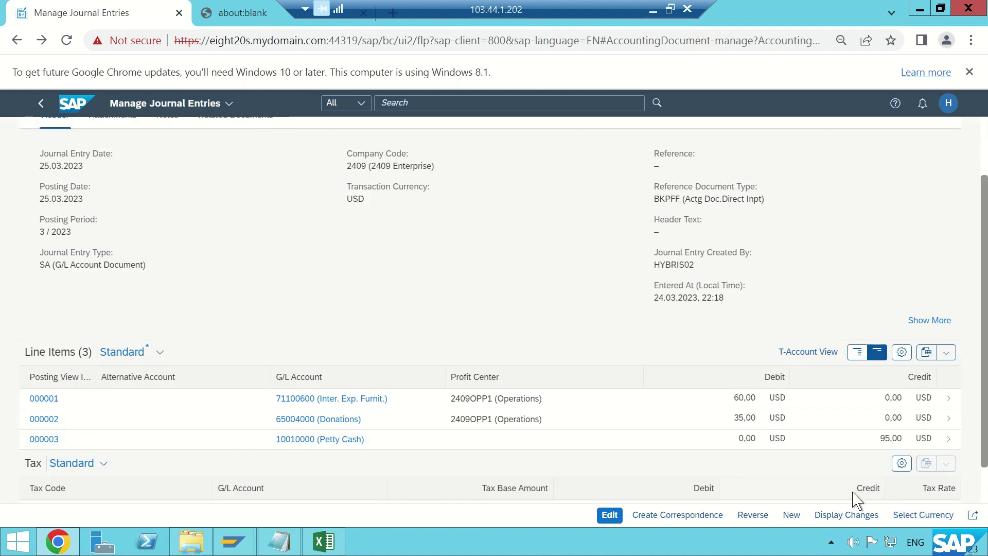
click(41, 103)
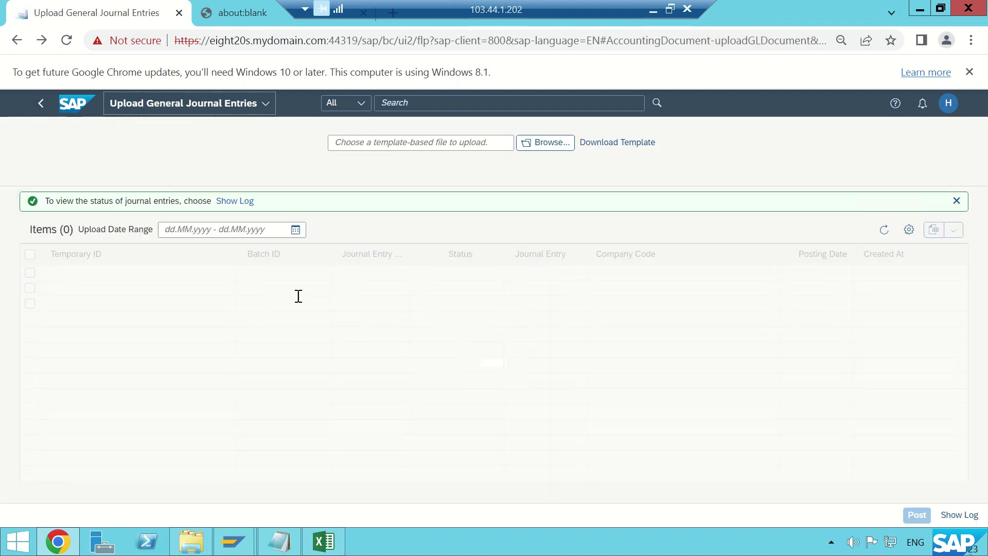
Open journal entry 1000014 in Display Document: Data Entry View and select its document number.
click(527, 288)
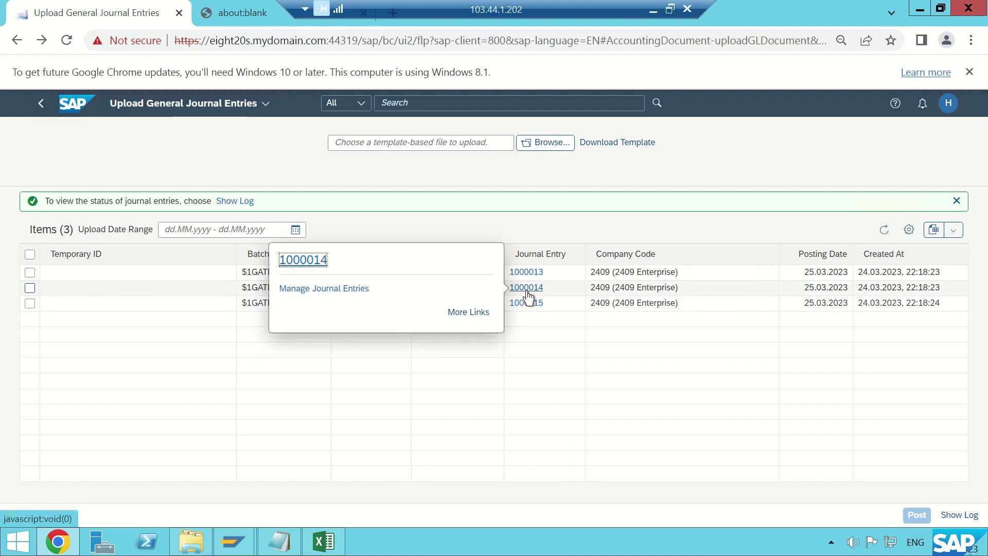
click(345, 290)
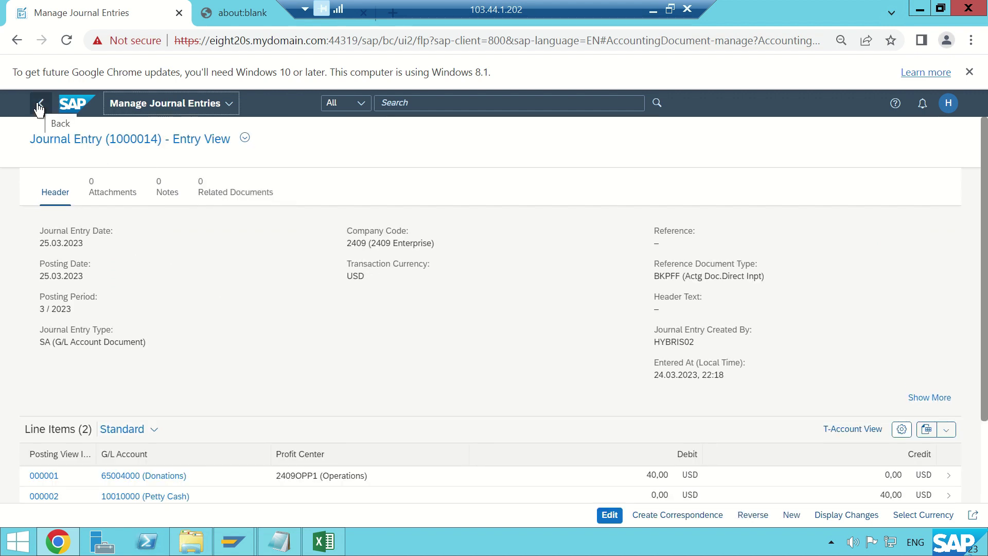
click(122, 142)
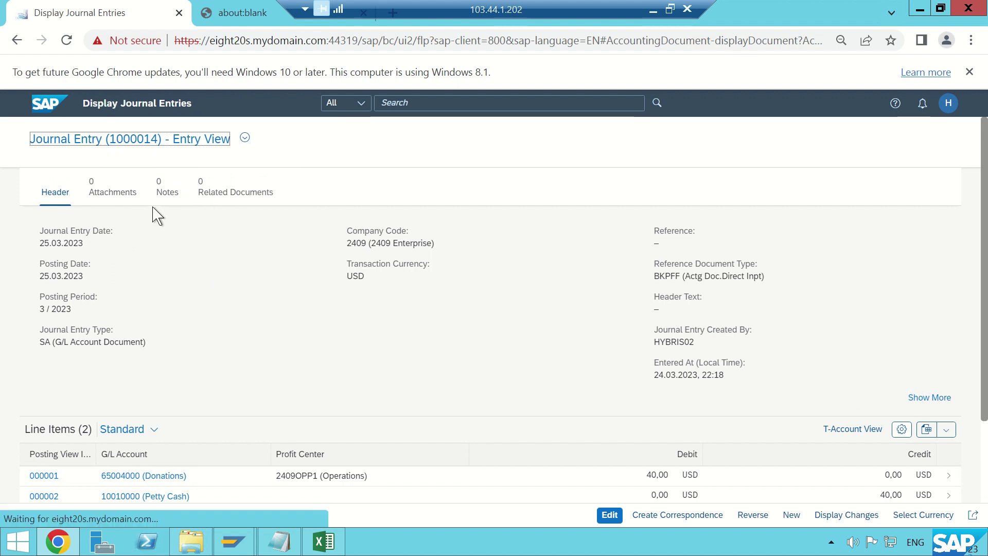
drag(184, 186, 110, 188)
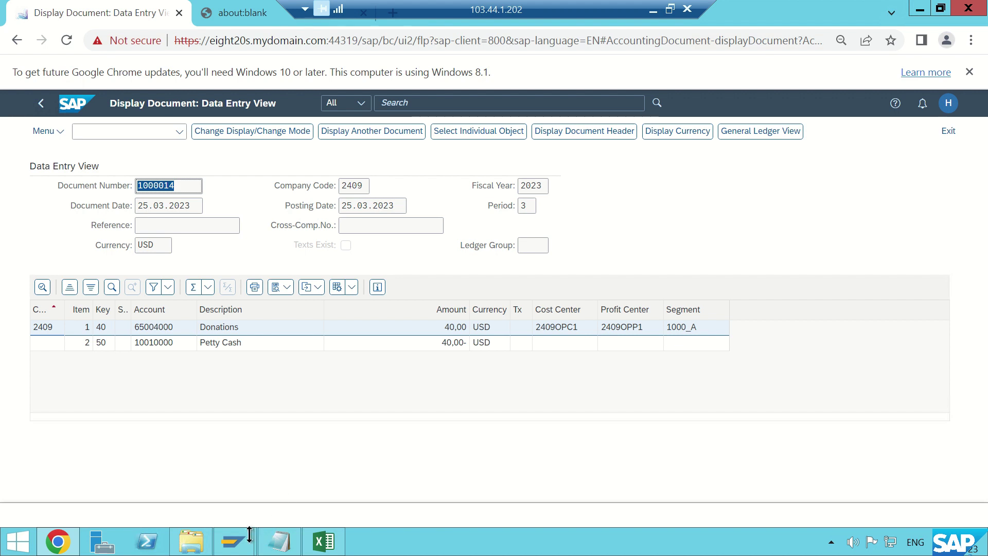
Switch to SAP GUI and go from the FB03 display to the Document List selection screen.
click(234, 541)
click(242, 461)
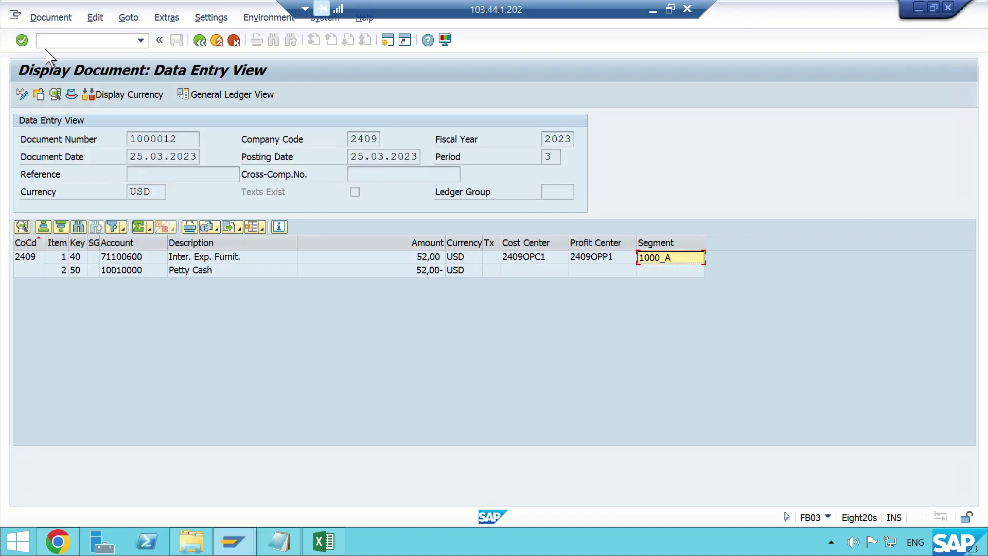
click(200, 41)
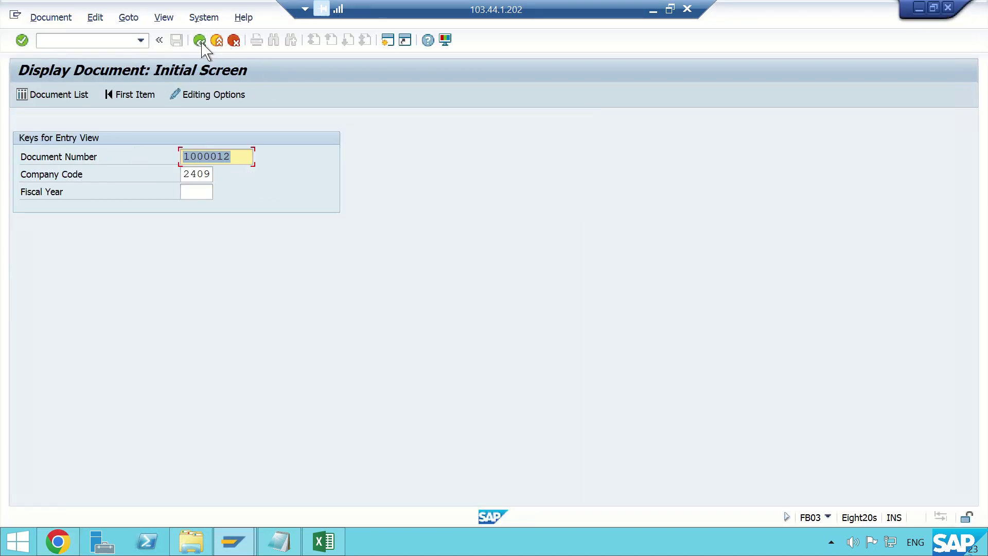
click(74, 96)
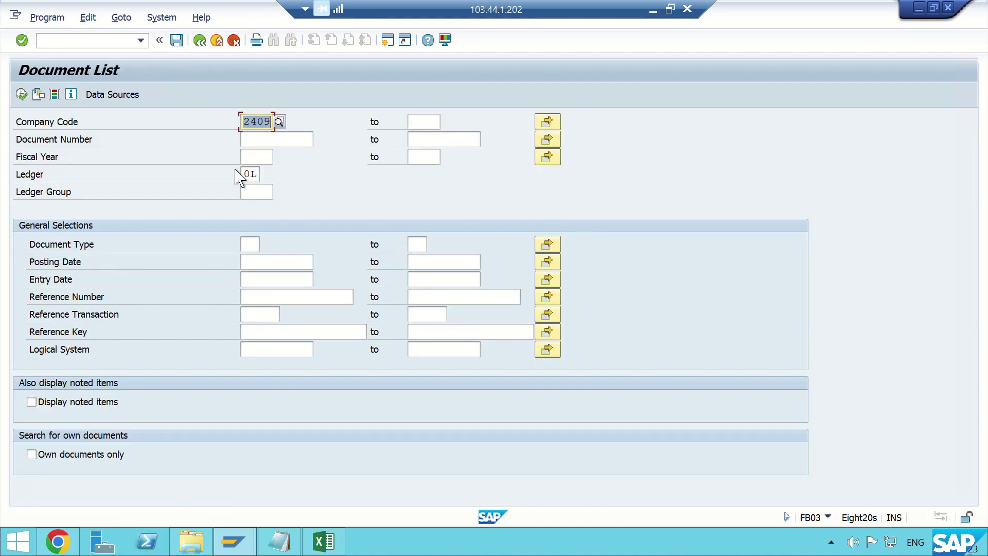
Enter document range 1000013 to 1000015 and fiscal year 2023, restricted to own documents only.
click(267, 142)
text(1000014)
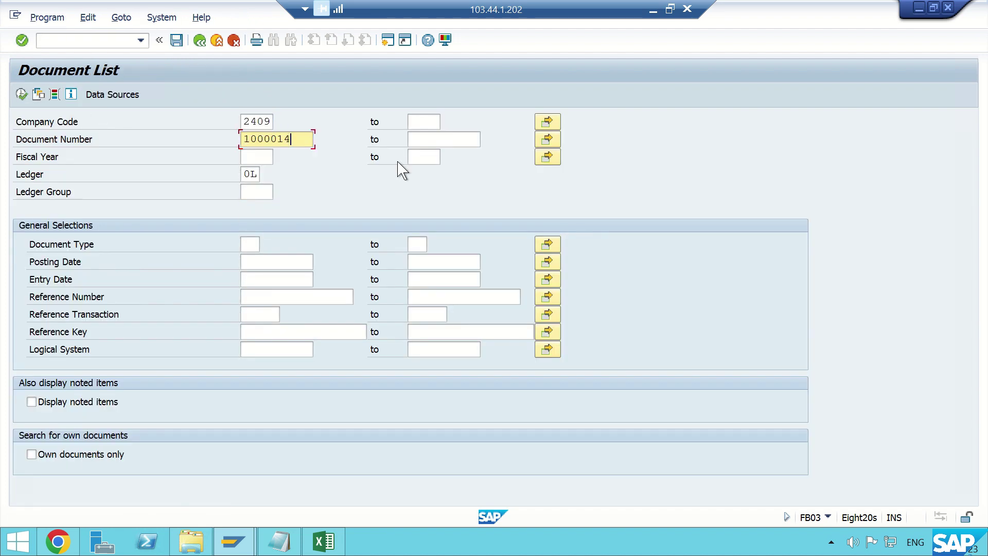
text(3)
click(437, 141)
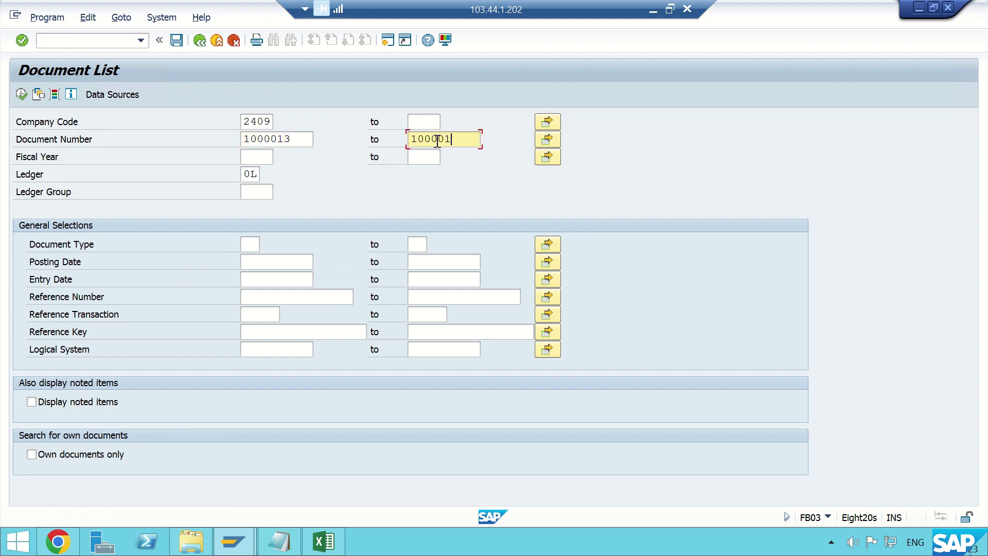
click(267, 157)
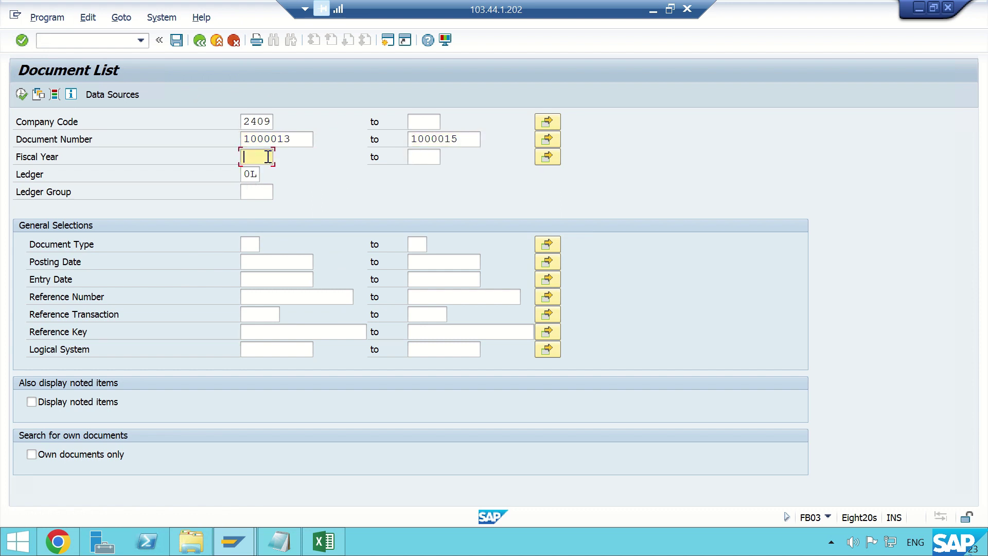
text(2023)
click(31, 454)
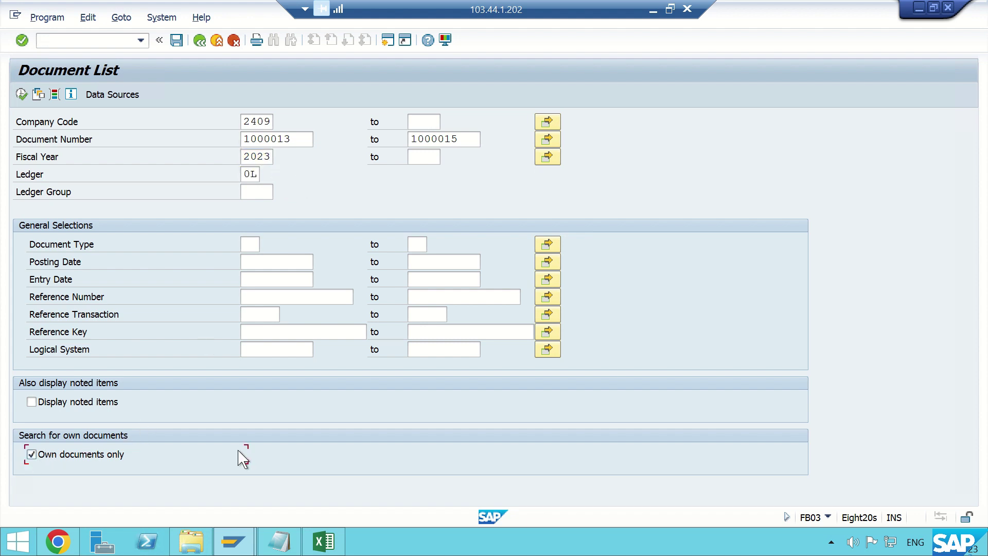
Run the document list and open documents 1000013, 1000014 and 1000015 in turn, ending on 1000013.
click(21, 94)
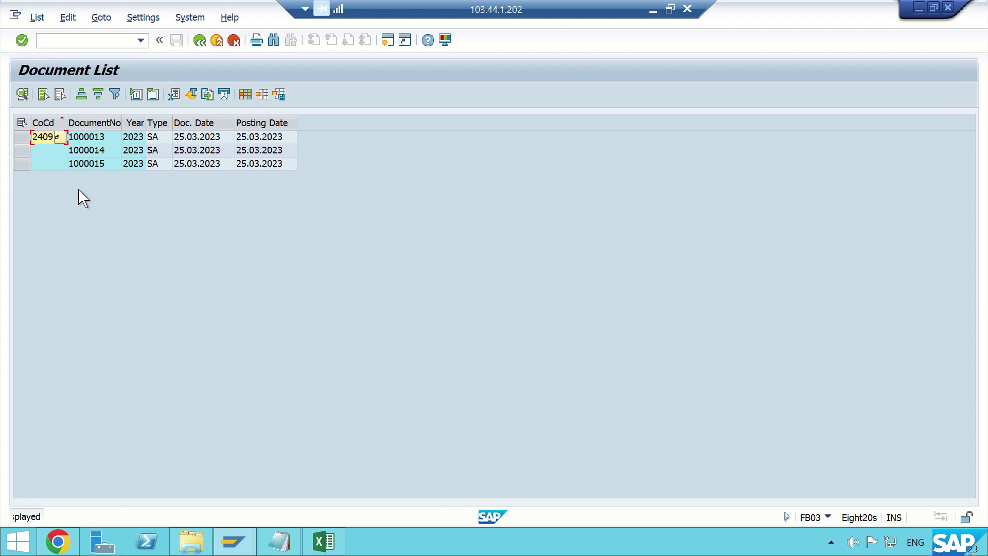
click(95, 140)
double_click(95, 140)
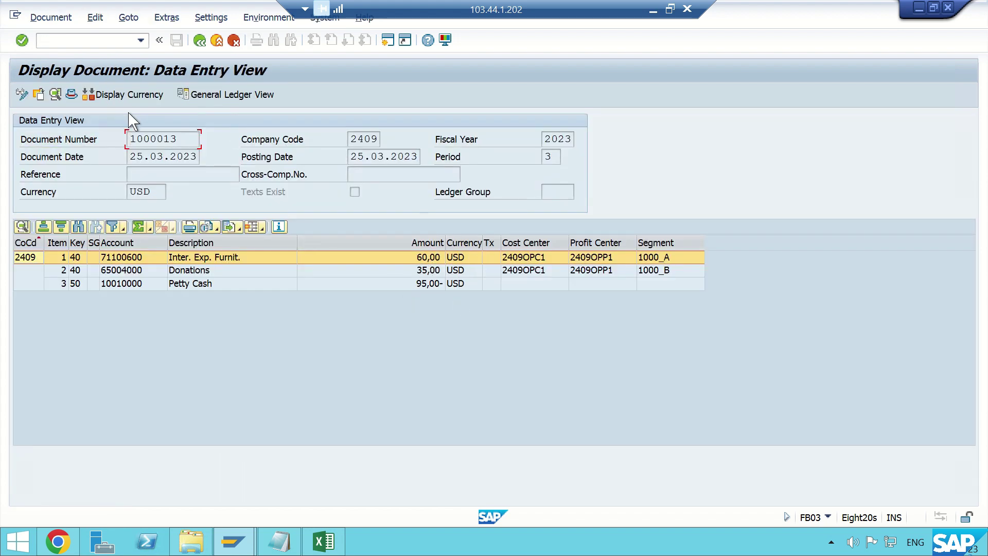
click(200, 40)
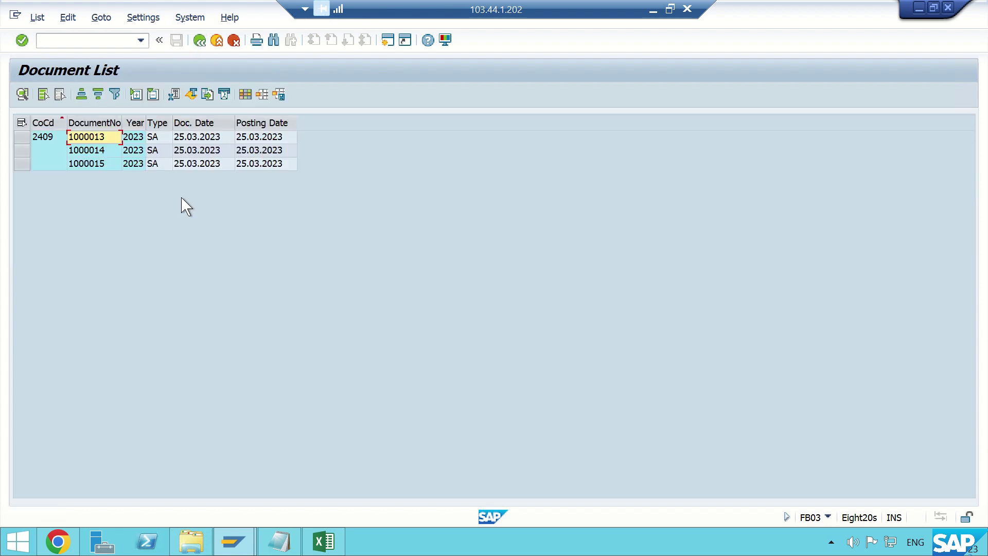
double_click(97, 151)
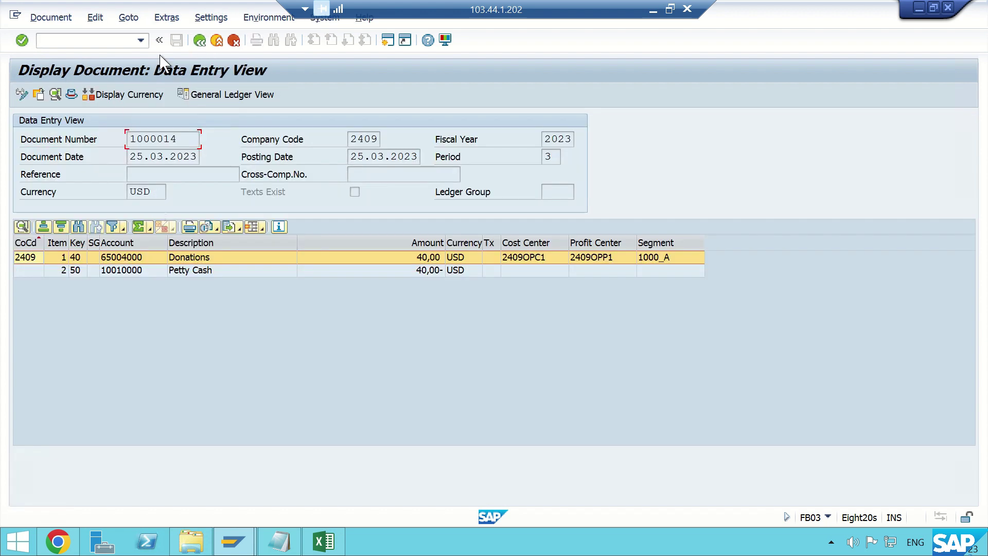
click(201, 41)
click(102, 166)
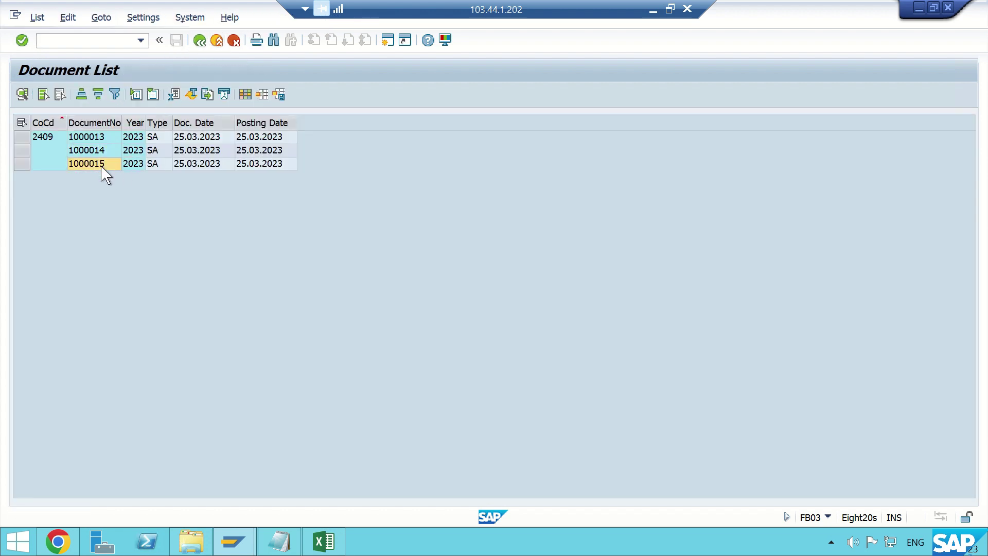
double_click(102, 166)
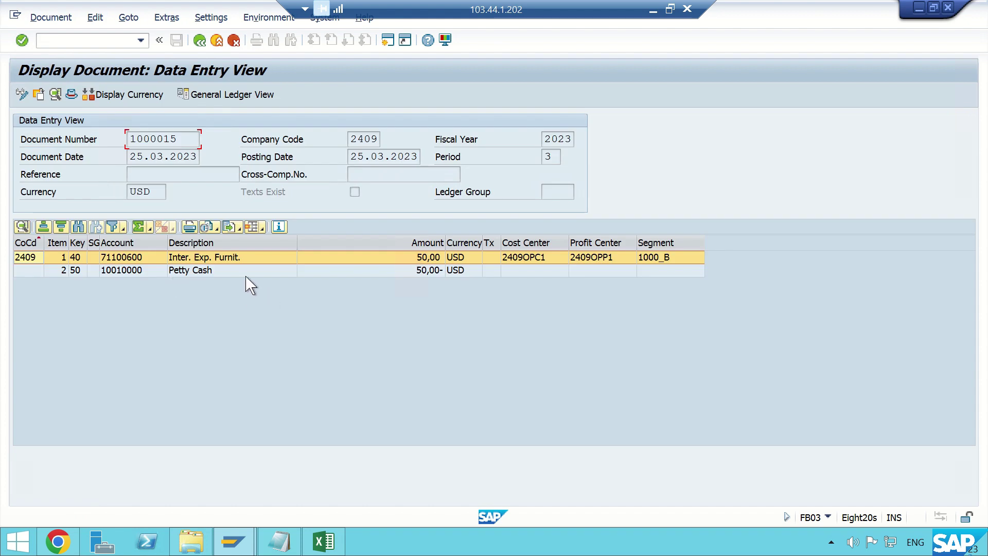
click(200, 40)
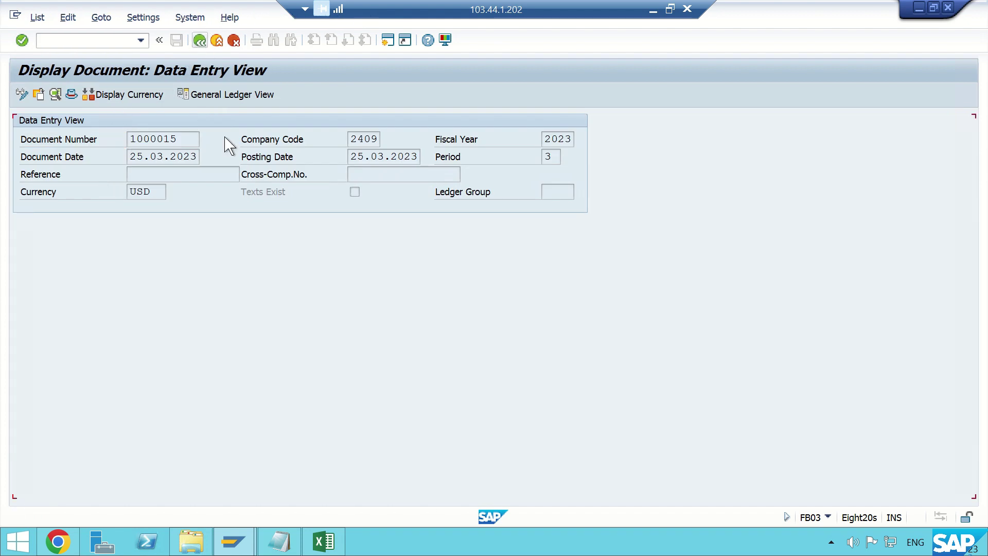
double_click(124, 137)
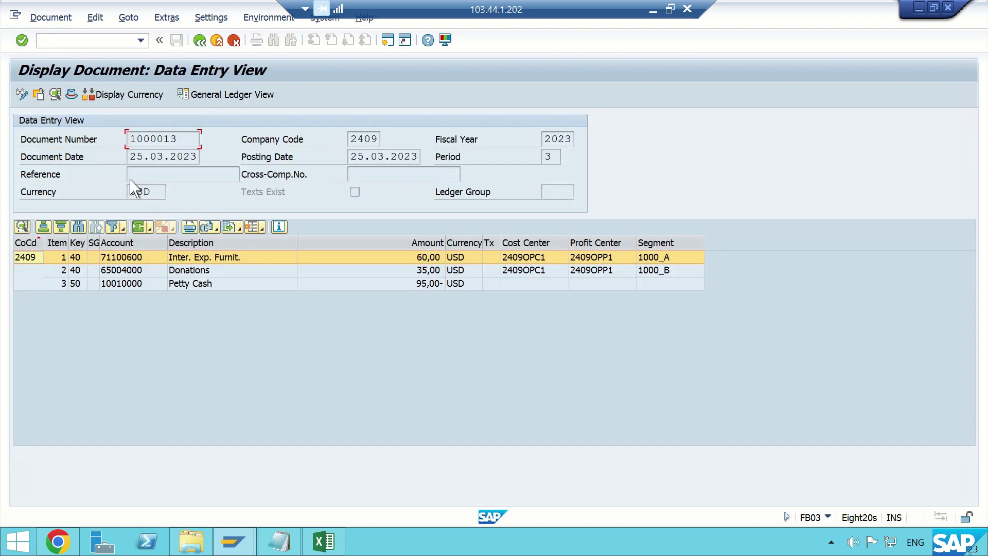
Review document 1000013's general ledger view and Zero Balance Clrg lines, then return to Fiori entry 1000014.
click(255, 95)
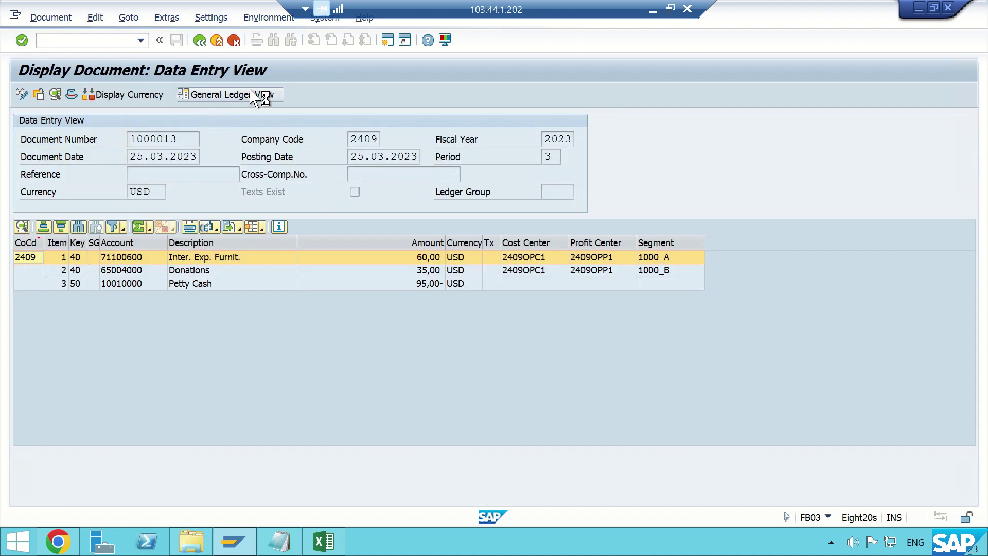
click(247, 350)
click(251, 363)
click(252, 376)
click(257, 390)
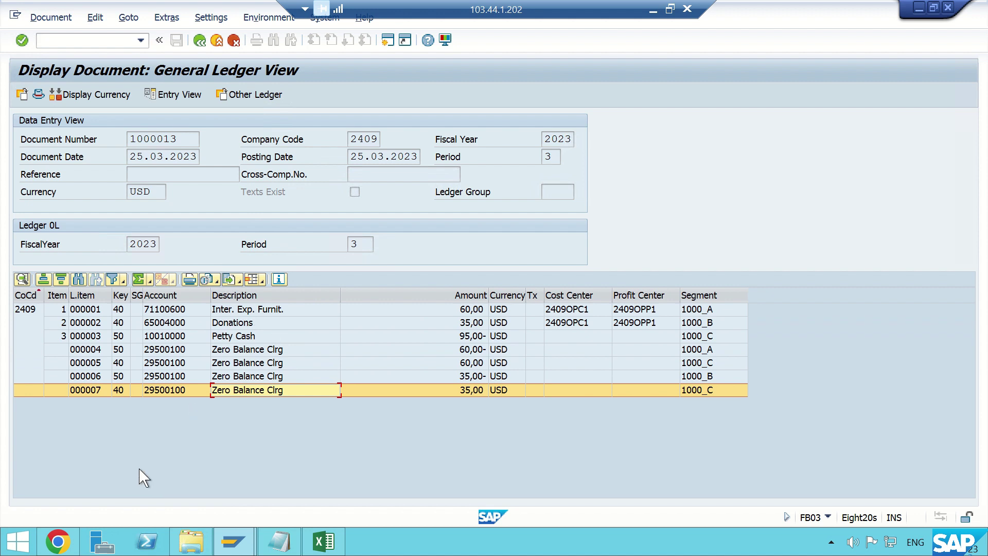
click(57, 541)
click(42, 104)
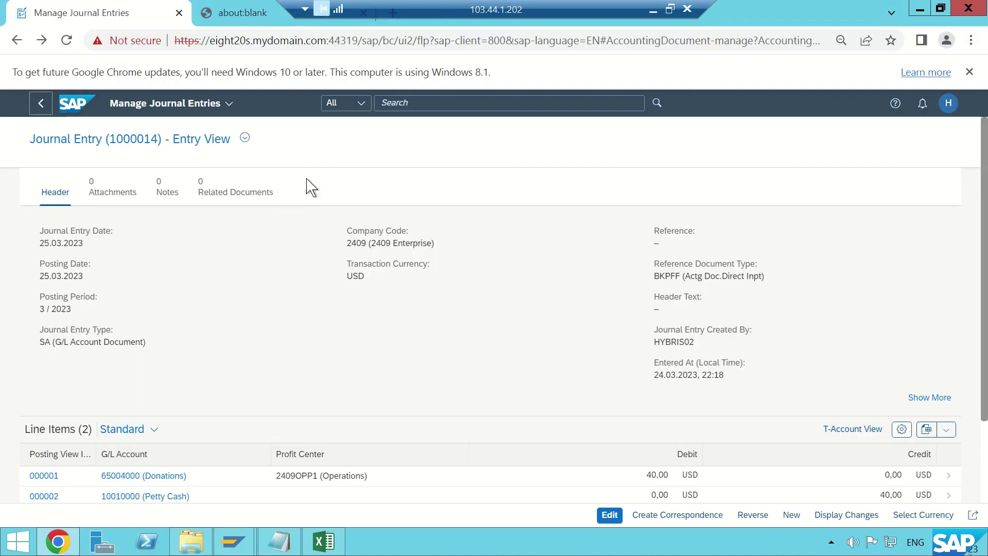
Open journal entry 1000013 from the upload list and view its seven line items in Ledger 0L.
click(41, 103)
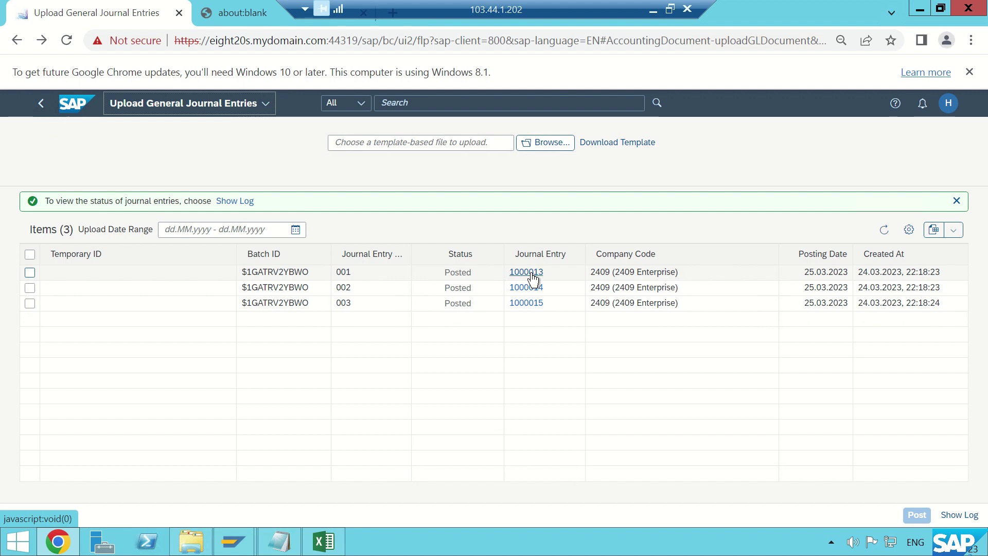
click(532, 277)
click(352, 284)
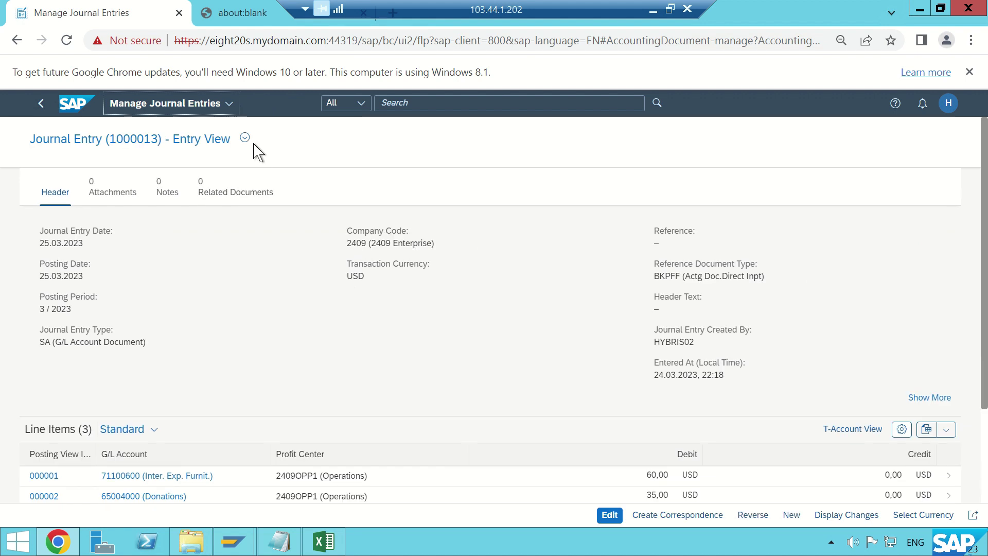
click(244, 138)
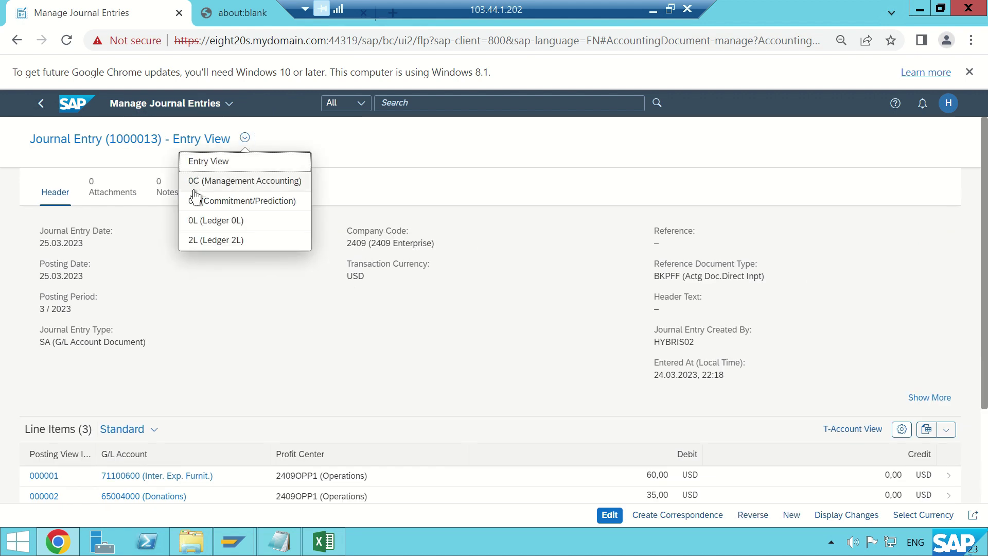
click(235, 222)
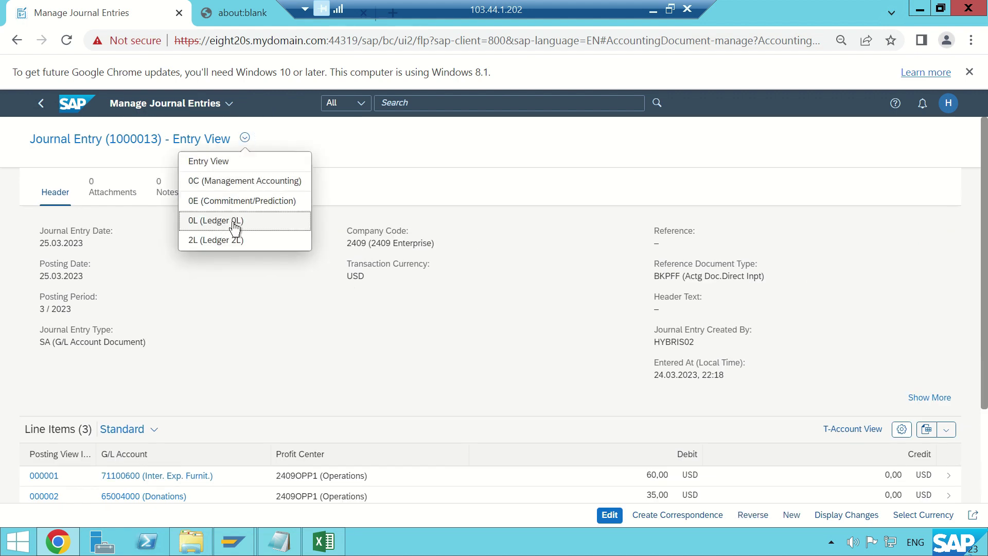
scroll(519, 353, down, 4)
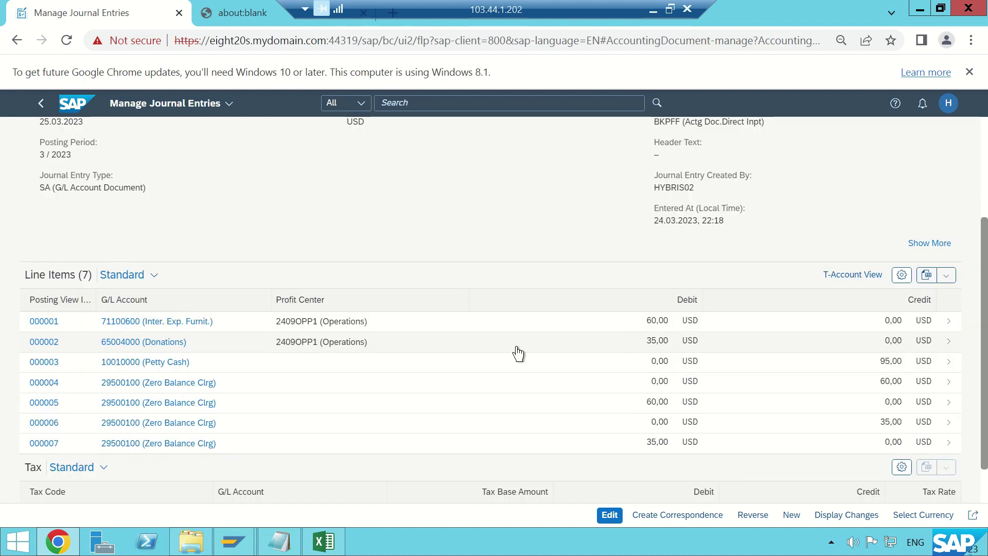